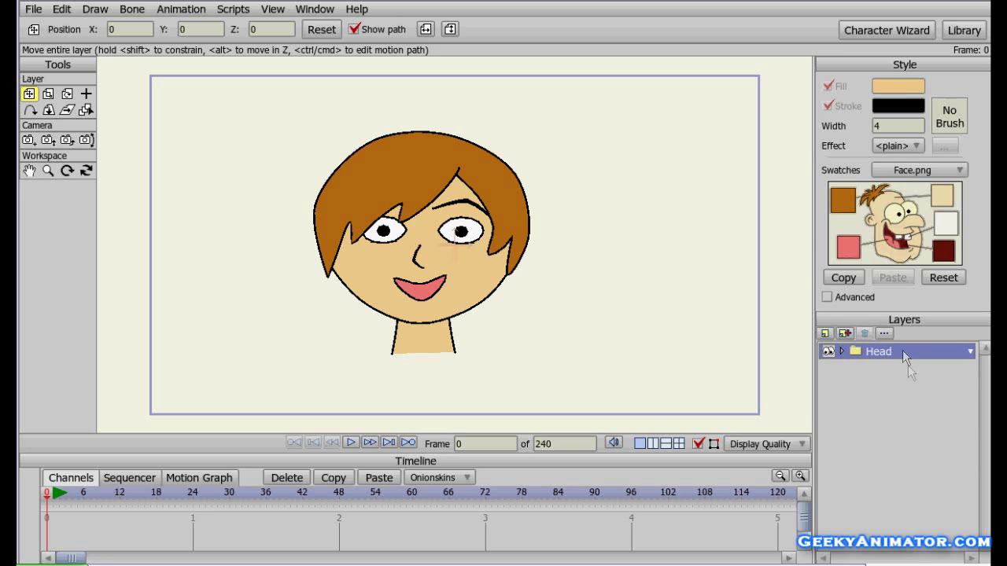
- Examine the Head group's hair, eyes, mouth, face and neck layers by toggling their visibility off and on
{"action": "left_click", "coordinate": [842, 352]}
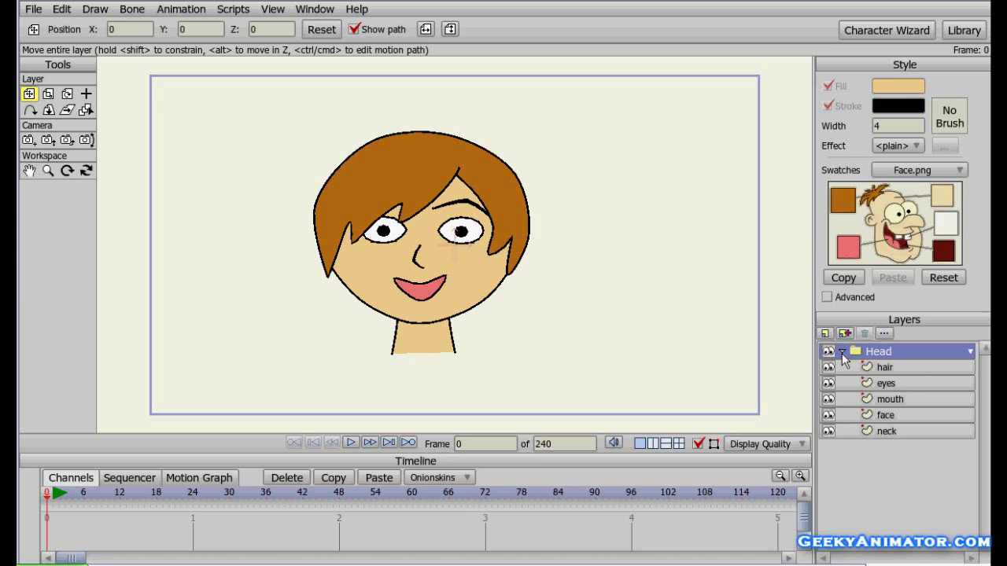
{"action": "left_click", "coordinate": [899, 370]}
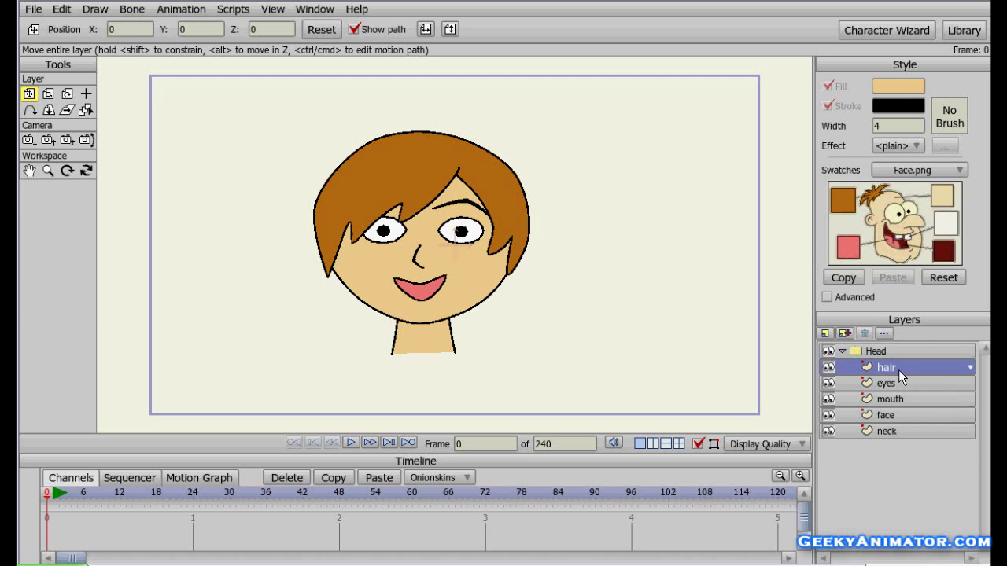
{"action": "left_click", "coordinate": [828, 367]}
{"action": "left_click", "coordinate": [827, 367]}
{"action": "left_click", "coordinate": [828, 367]}
{"action": "left_click", "coordinate": [827, 368]}
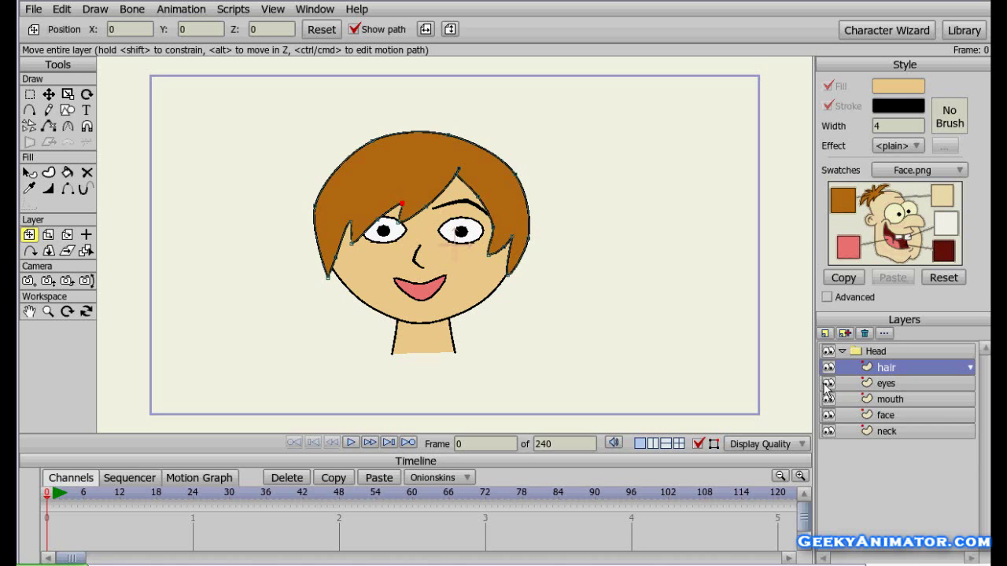
{"action": "left_click", "coordinate": [827, 399]}
{"action": "left_click", "coordinate": [828, 399]}
{"action": "left_click", "coordinate": [827, 414]}
{"action": "left_click", "coordinate": [828, 414]}
{"action": "left_click", "coordinate": [828, 431]}
{"action": "left_click", "coordinate": [827, 431]}
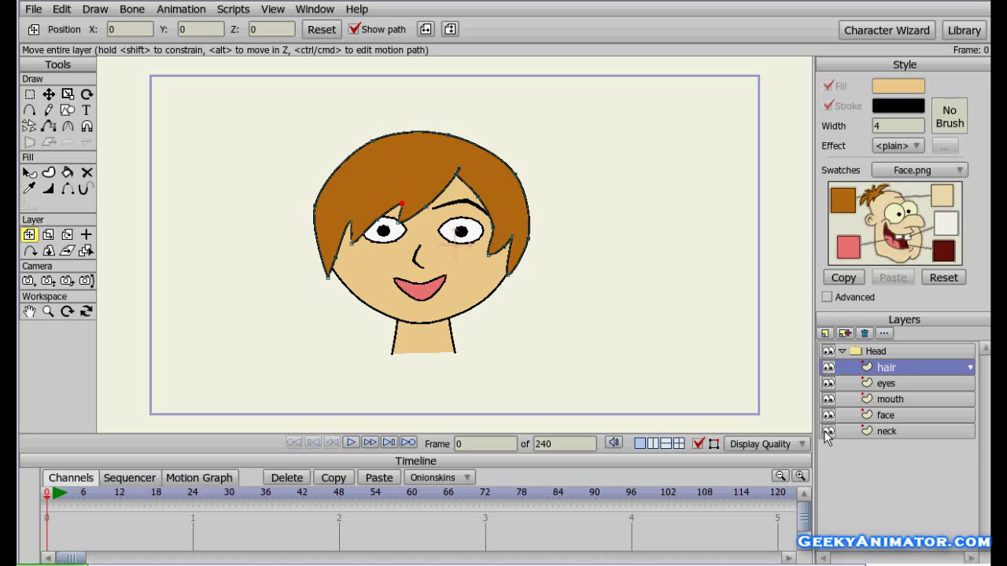
{"action": "left_click", "coordinate": [843, 348]}
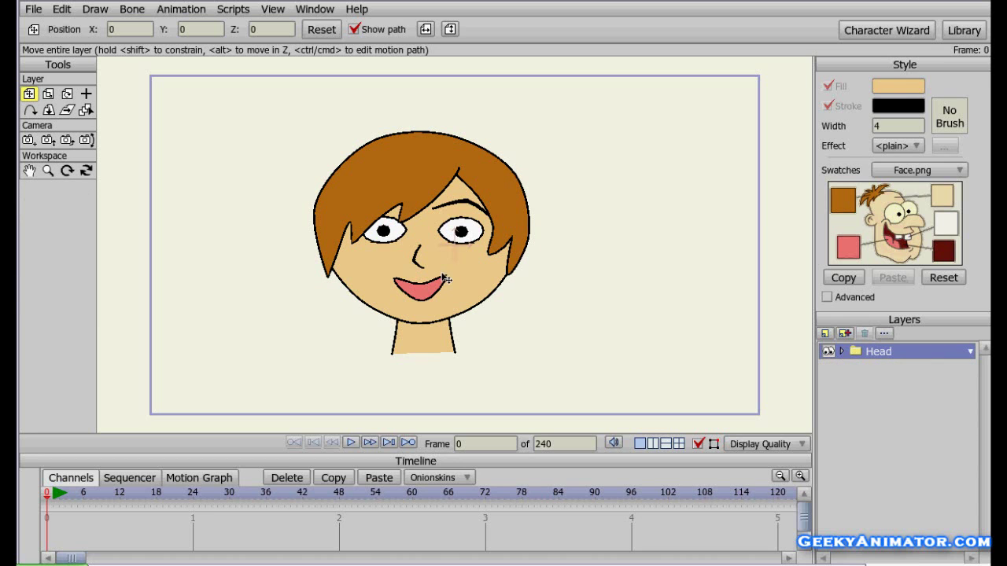
- Add a new vector layer above the Head group and name it body
{"action": "scroll", "coordinate": [445, 279], "scroll_direction": "down", "scroll_amount": 2}
{"action": "scroll", "coordinate": [446, 279], "scroll_direction": "down", "scroll_amount": 2}
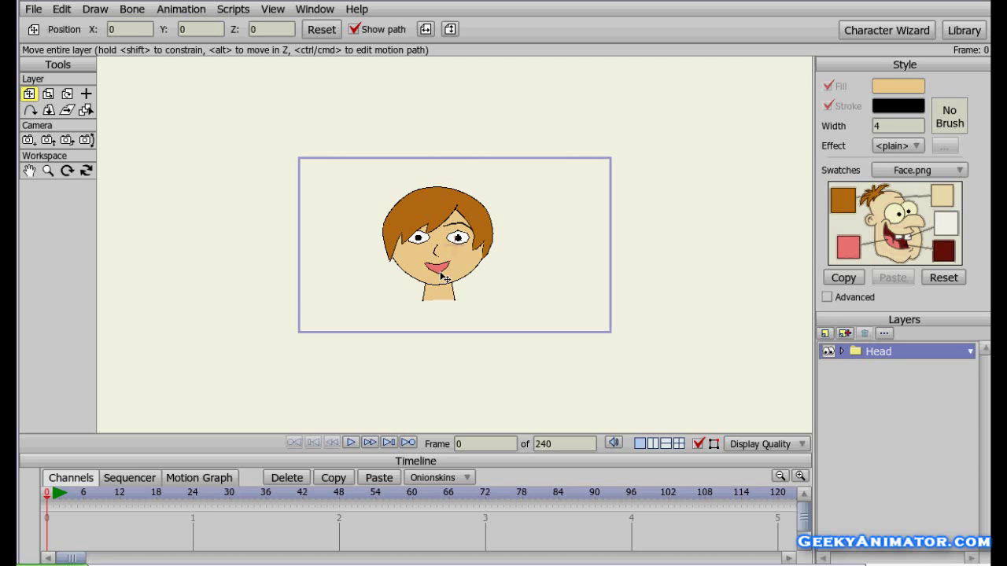
{"action": "left_click_drag", "start_coordinate": [456, 291], "coordinate": [419, 227]}
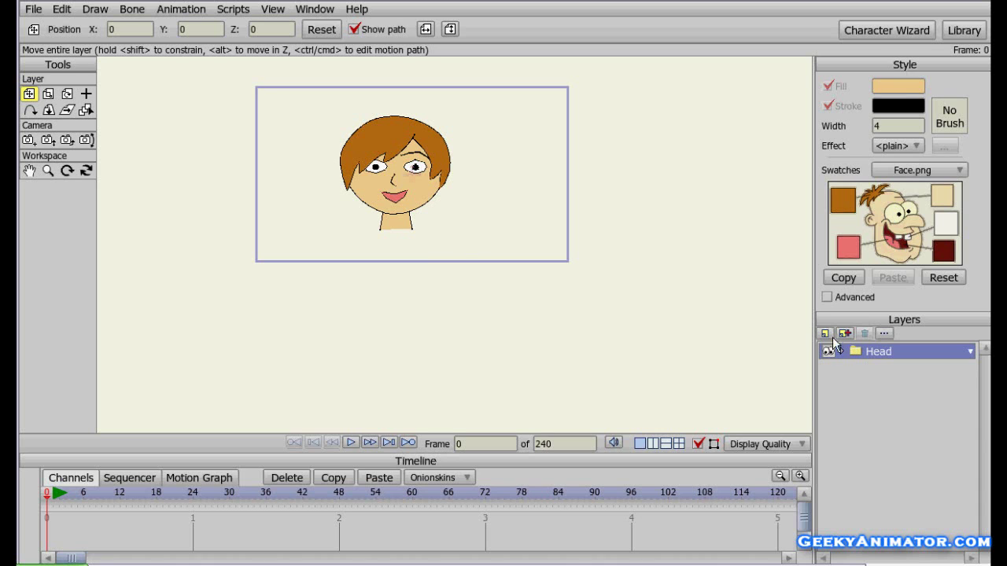
{"action": "left_click", "coordinate": [825, 334]}
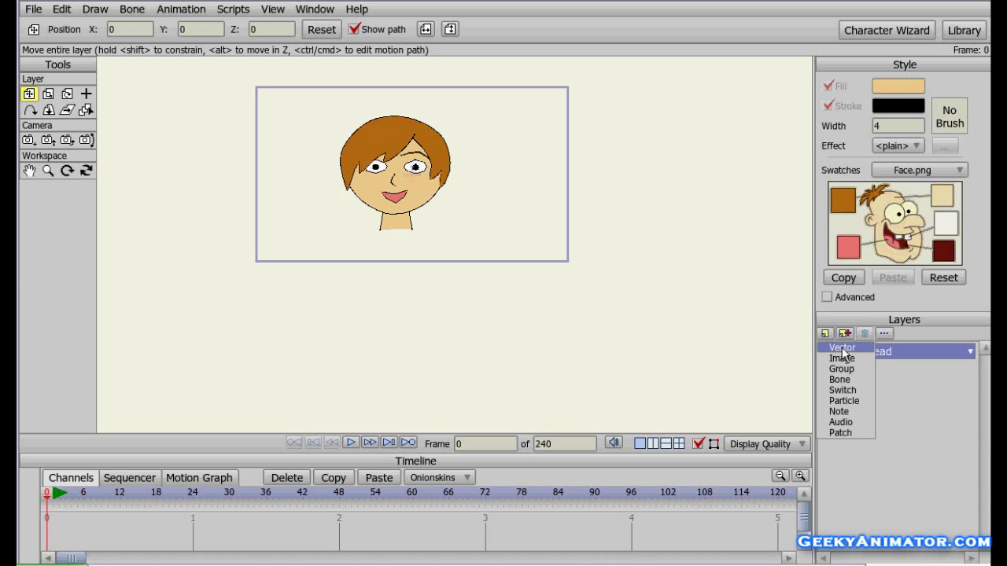
{"action": "left_click", "coordinate": [842, 347]}
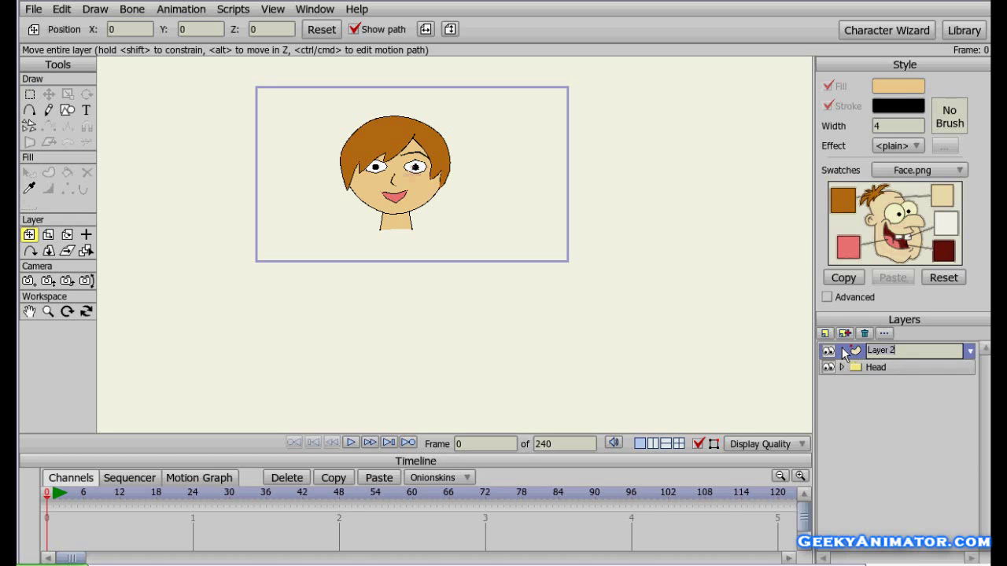
{"action": "type", "text": "body"}
{"action": "key", "text": "Return"}
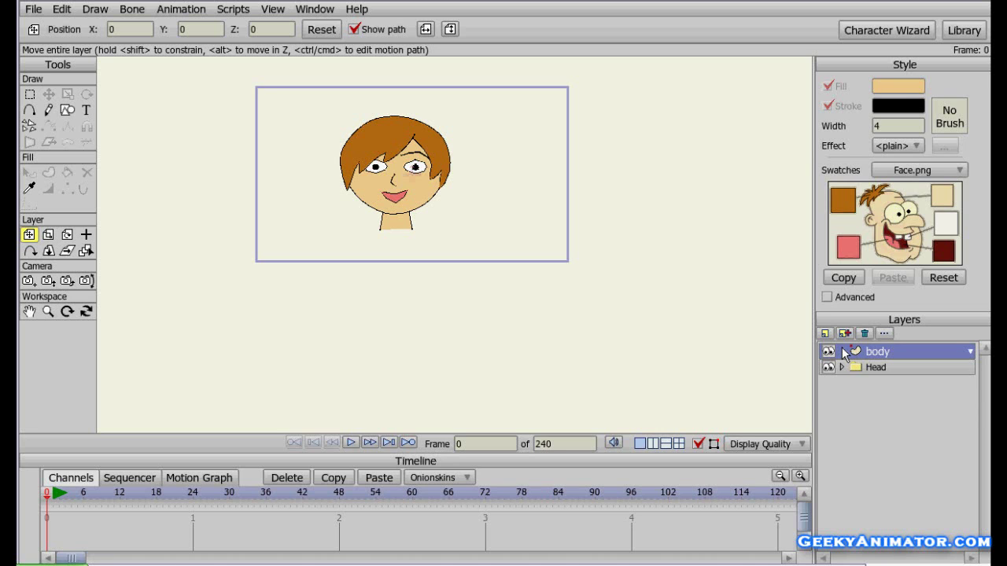
- Draw the outline of a short-sleeved shirt below the neck with Add Point, including shoulders, both sleeves, sides and hem
{"action": "left_click", "coordinate": [30, 114]}
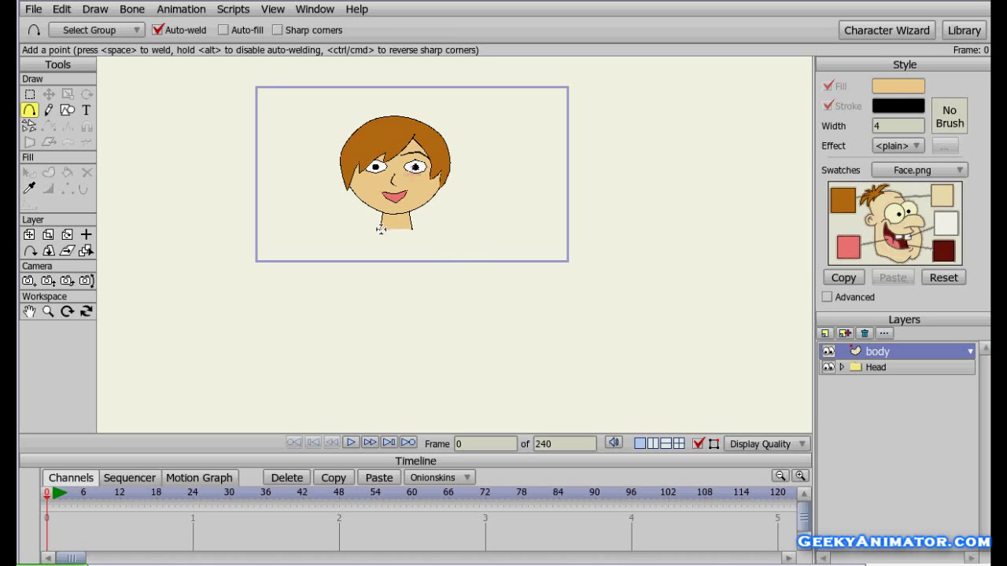
{"action": "left_click_drag", "start_coordinate": [362, 227], "coordinate": [470, 241]}
{"action": "left_click_drag", "start_coordinate": [470, 241], "coordinate": [356, 262]}
{"action": "left_click_drag", "start_coordinate": [363, 226], "coordinate": [329, 240]}
{"action": "left_click_drag", "start_coordinate": [335, 240], "coordinate": [342, 260]}
{"action": "left_click", "coordinate": [325, 286]}
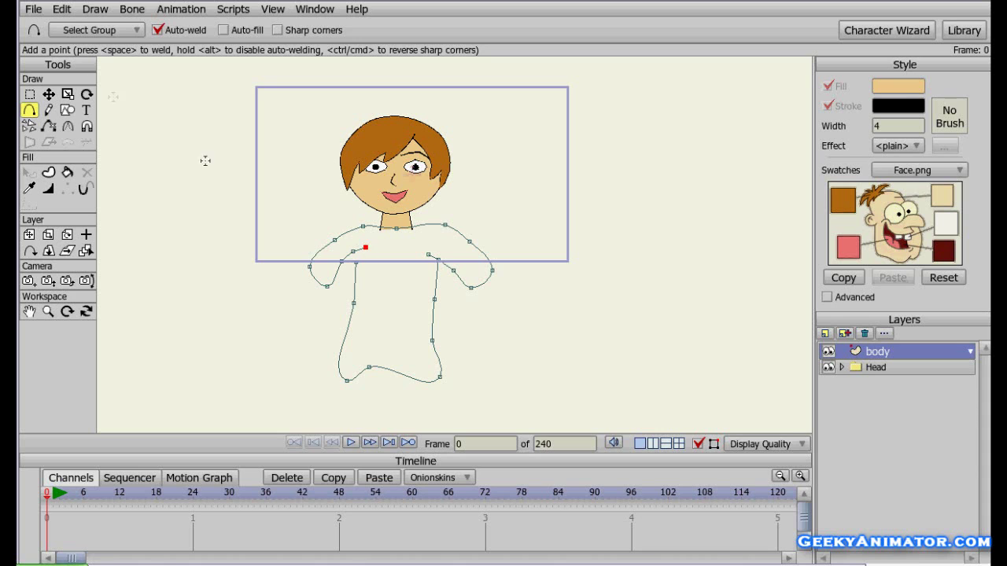
- Refine the shirt outline by repositioning the left armpit points, the lower hem points and the right waist point
{"action": "left_click", "coordinate": [48, 94]}
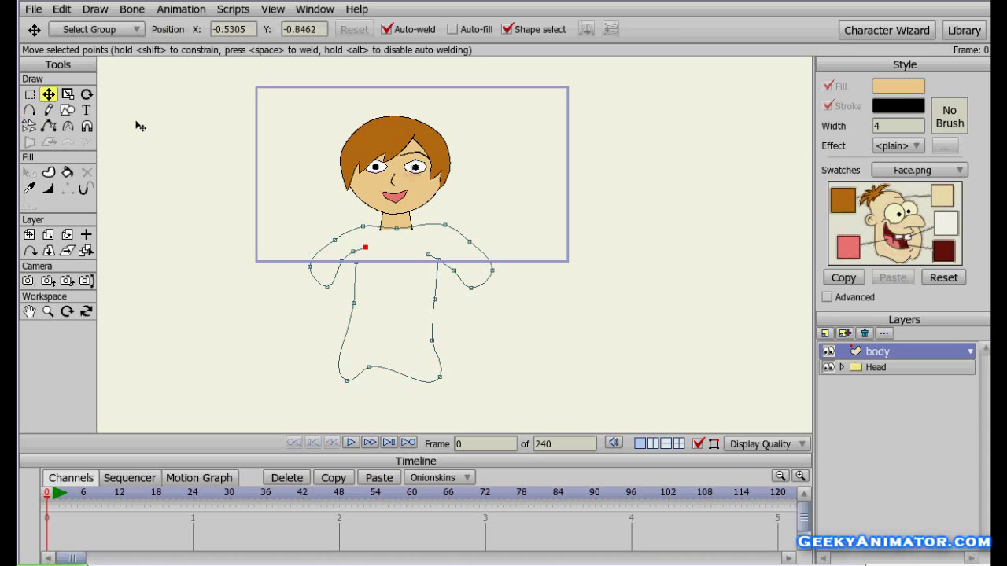
{"action": "mouse_move", "coordinate": [354, 262]}
{"action": "left_mouse_down"}
{"action": "mouse_move", "coordinate": [349, 276]}
{"action": "mouse_move", "coordinate": [358, 260]}
{"action": "mouse_move", "coordinate": [357, 269]}
{"action": "left_mouse_up"}
{"action": "left_click", "coordinate": [358, 270]}
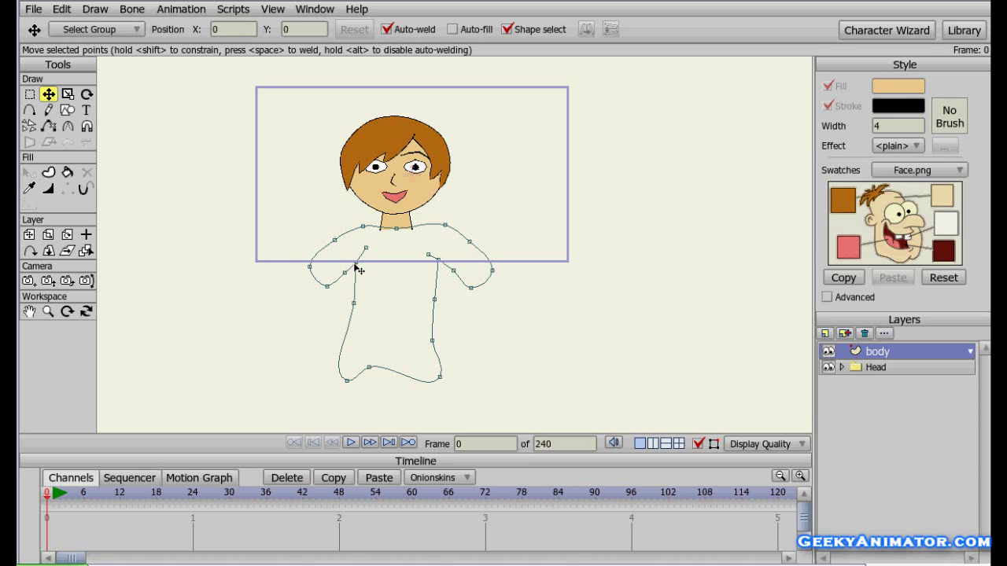
{"action": "left_click_drag", "start_coordinate": [368, 252], "coordinate": [368, 262]}
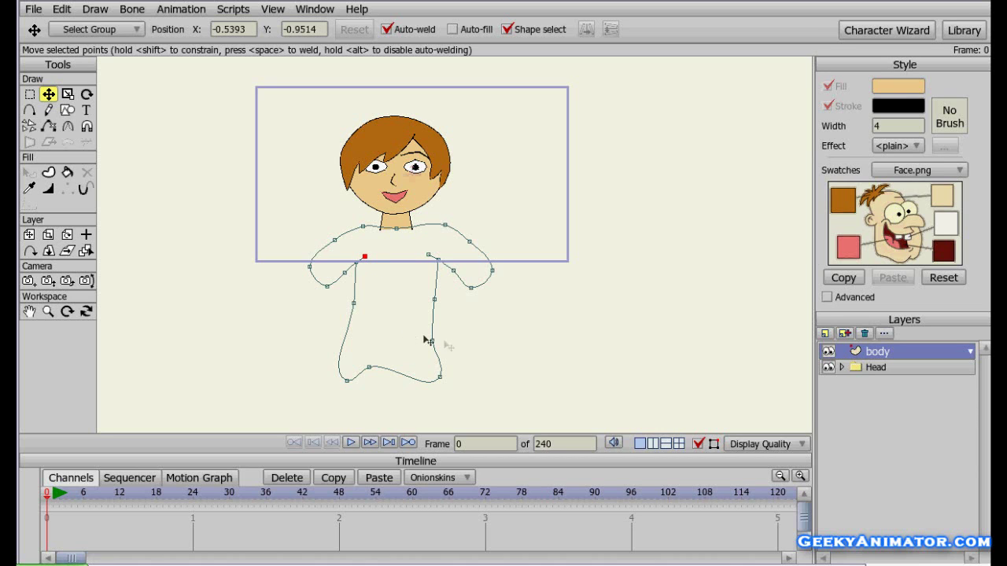
{"action": "left_click_drag", "start_coordinate": [348, 380], "coordinate": [383, 375]}
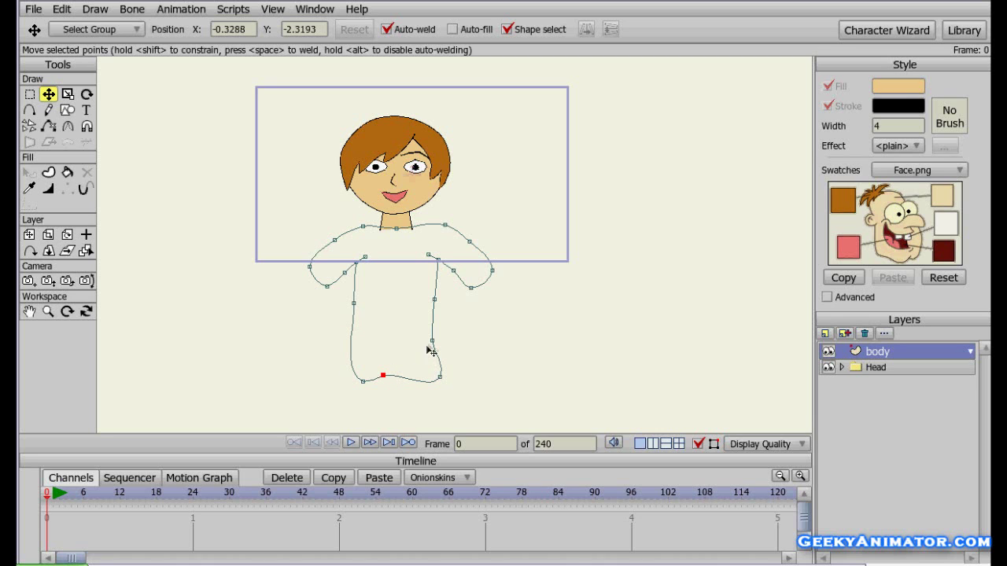
{"action": "left_click_drag", "start_coordinate": [432, 342], "coordinate": [435, 342]}
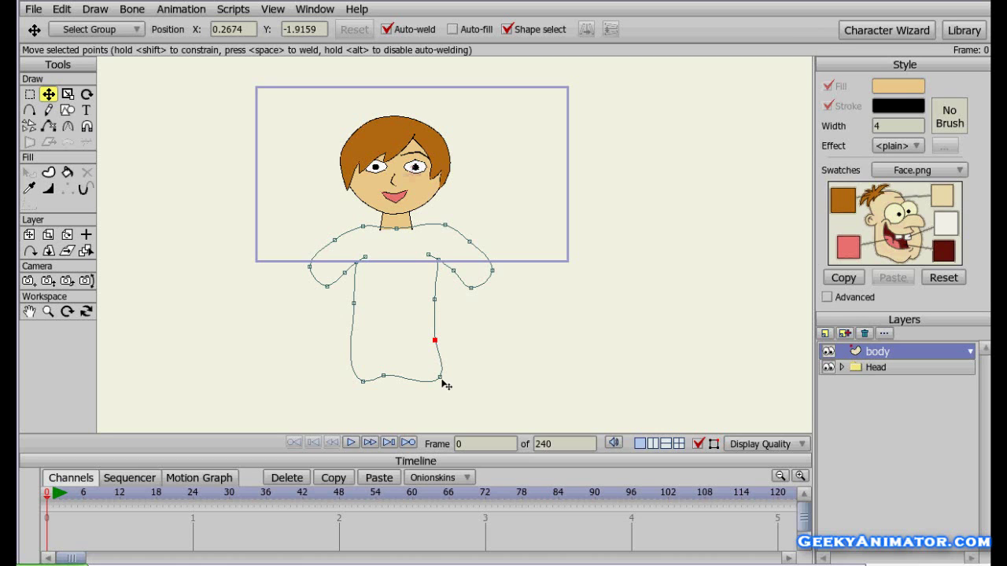
{"action": "left_click_drag", "start_coordinate": [362, 383], "coordinate": [360, 381]}
- Create a filled shape from the entire shirt outline, using a dark purple fill from the .Default.png swatches
{"action": "left_click", "coordinate": [49, 174]}
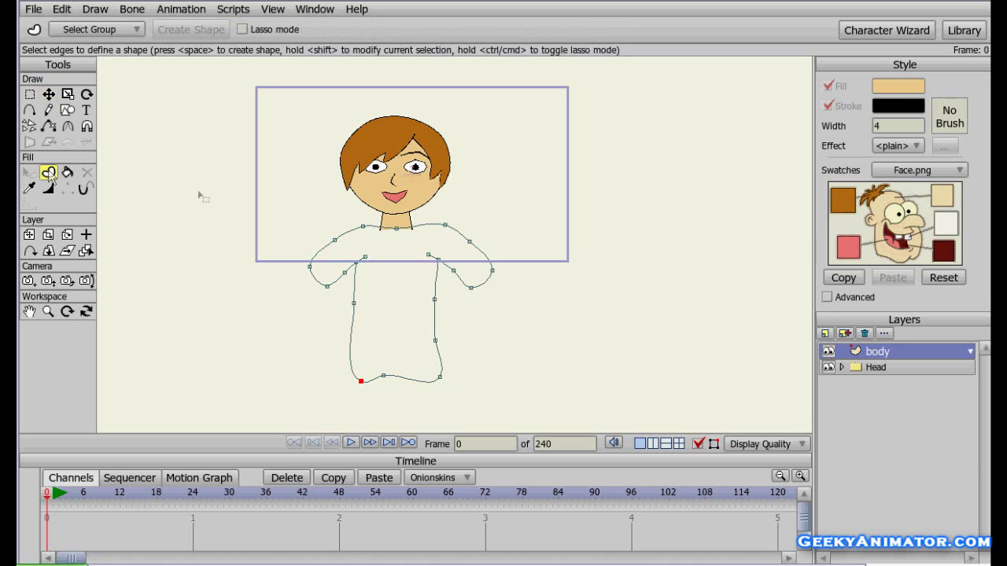
{"action": "left_click", "coordinate": [356, 280]}
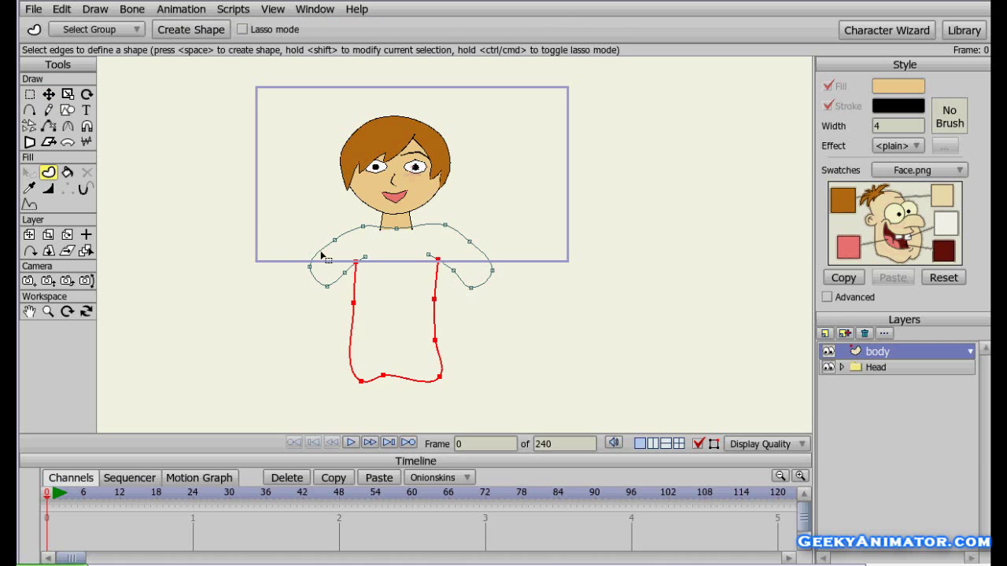
{"action": "left_click", "coordinate": [319, 253], "text": "shift"}
{"action": "key", "text": "space"}
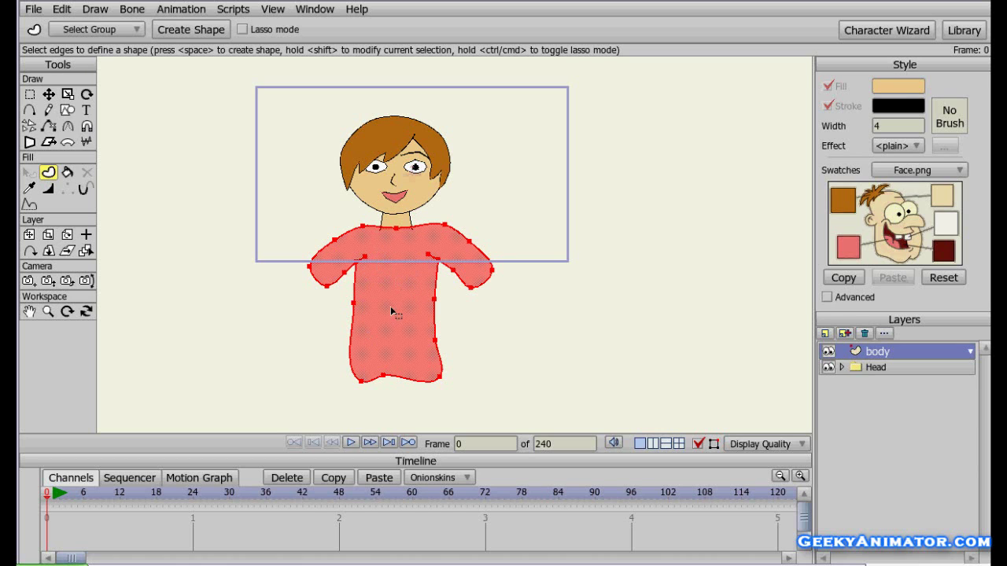
{"action": "left_click", "coordinate": [936, 171]}
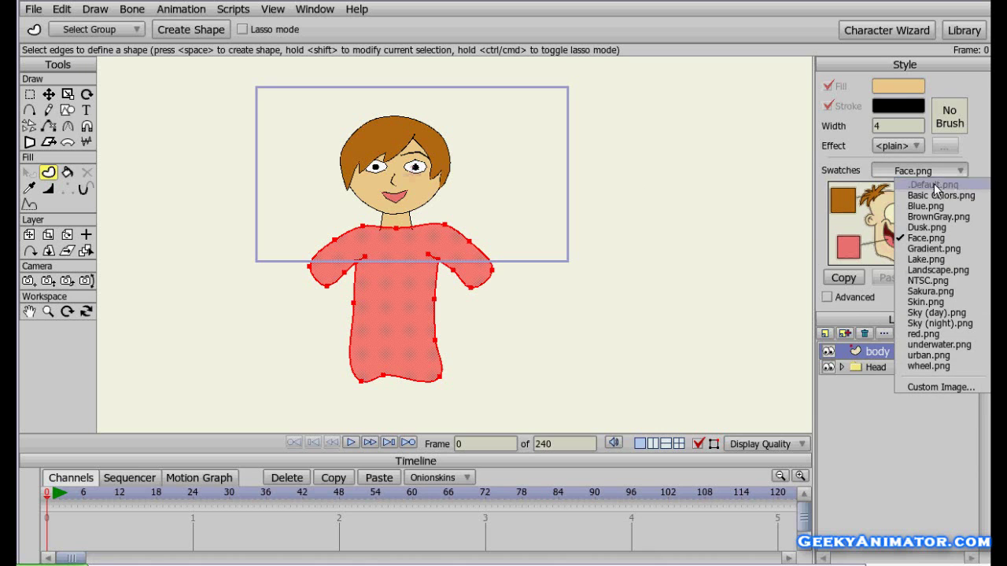
{"action": "left_click", "coordinate": [933, 185]}
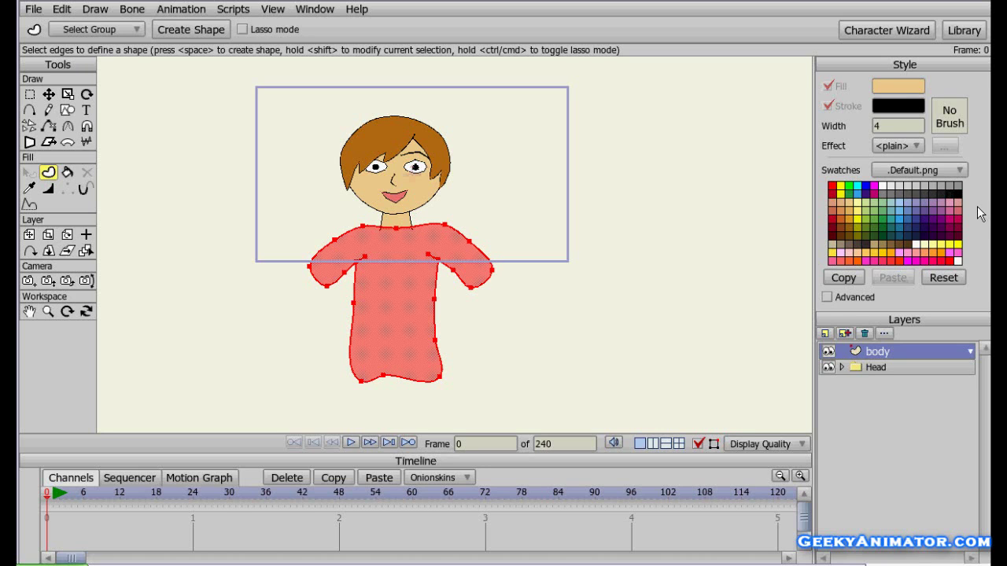
{"action": "left_click", "coordinate": [926, 219]}
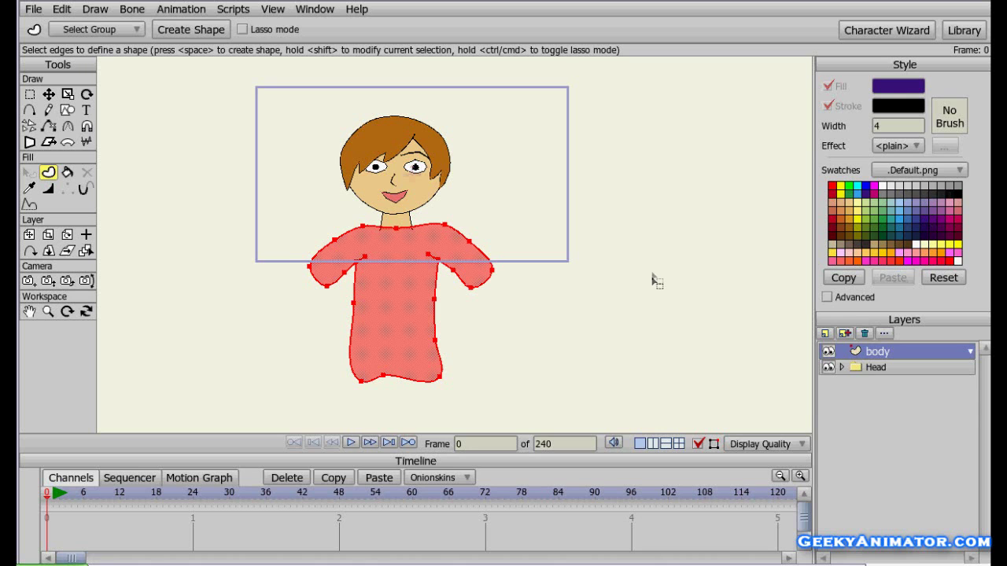
{"action": "key", "text": "space"}
{"action": "left_click", "coordinate": [563, 303]}
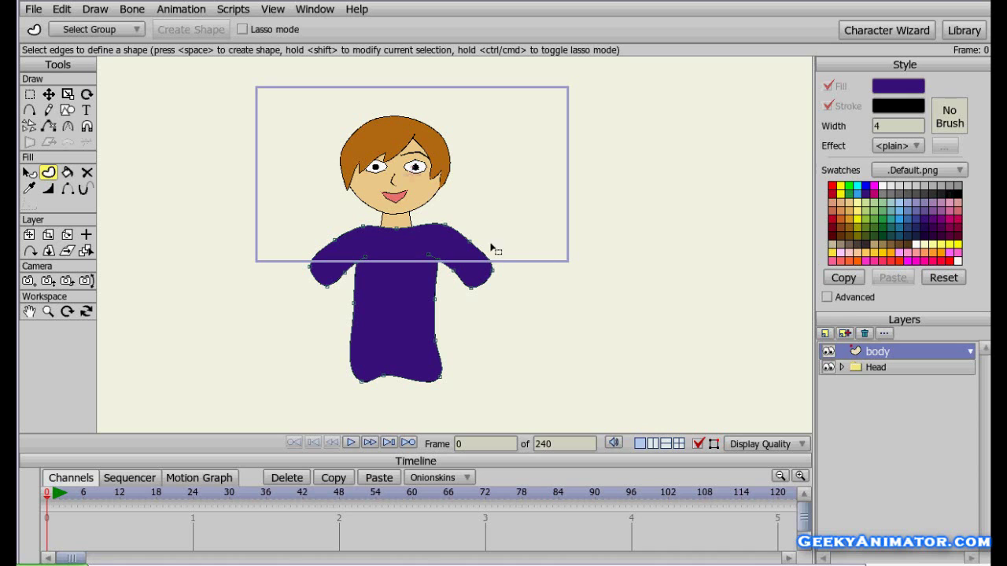
- Form a dipped neckline on the shirt by repositioning its points and adding one at the left side of the neck
{"action": "left_click", "coordinate": [52, 94]}
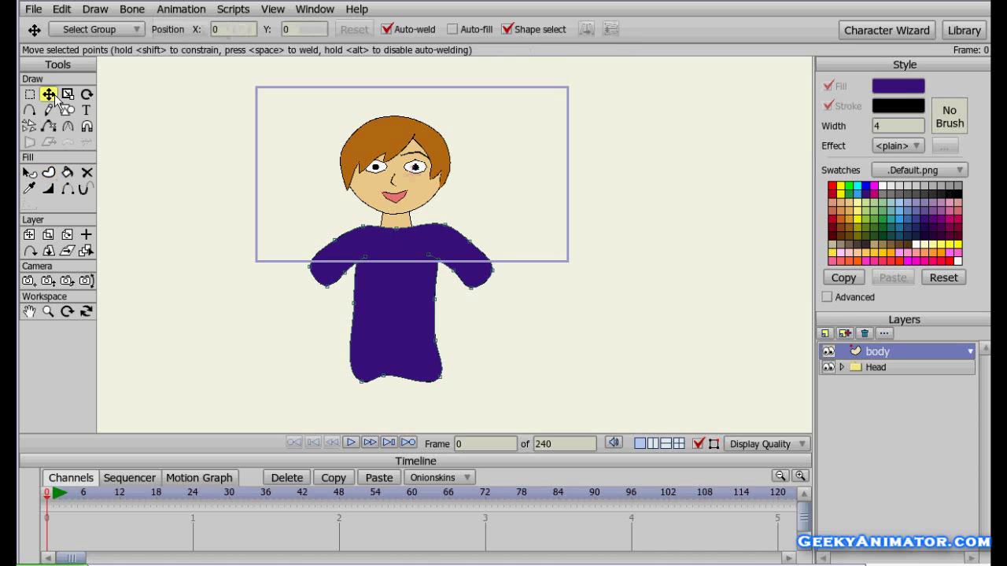
{"action": "mouse_move", "coordinate": [399, 234]}
{"action": "left_mouse_down"}
{"action": "mouse_move", "coordinate": [398, 246]}
{"action": "mouse_move", "coordinate": [403, 230]}
{"action": "left_mouse_up"}
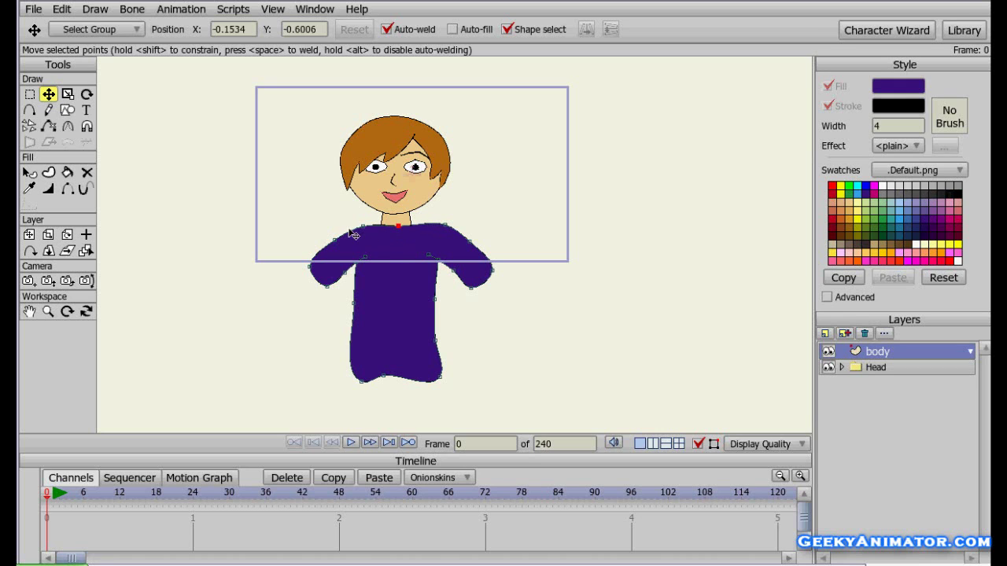
{"action": "mouse_move", "coordinate": [398, 227]}
{"action": "left_mouse_down"}
{"action": "mouse_move", "coordinate": [396, 236]}
{"action": "mouse_move", "coordinate": [417, 227]}
{"action": "left_mouse_up"}
{"action": "left_click", "coordinate": [29, 110]}
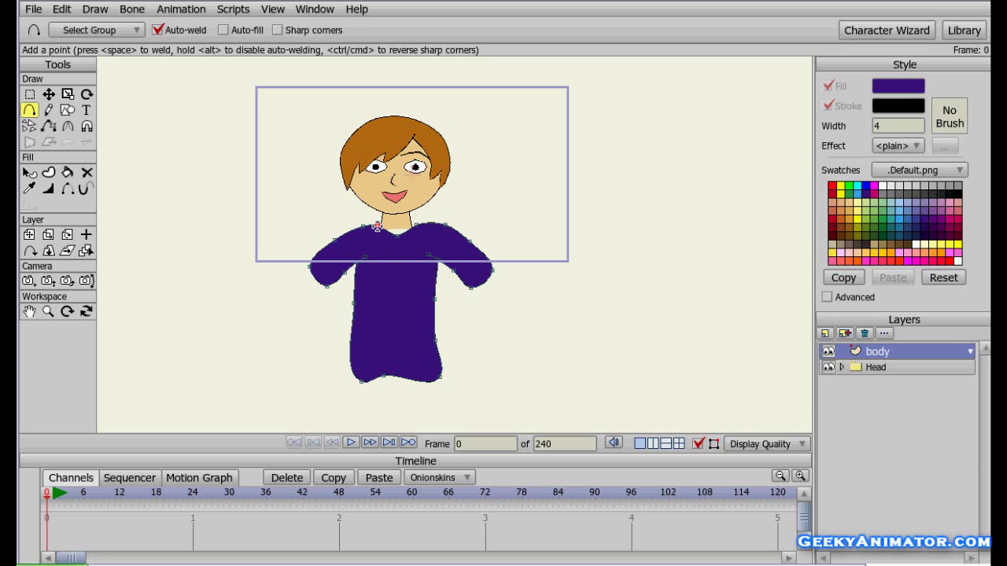
{"action": "left_click", "coordinate": [380, 225]}
{"action": "left_click", "coordinate": [48, 93]}
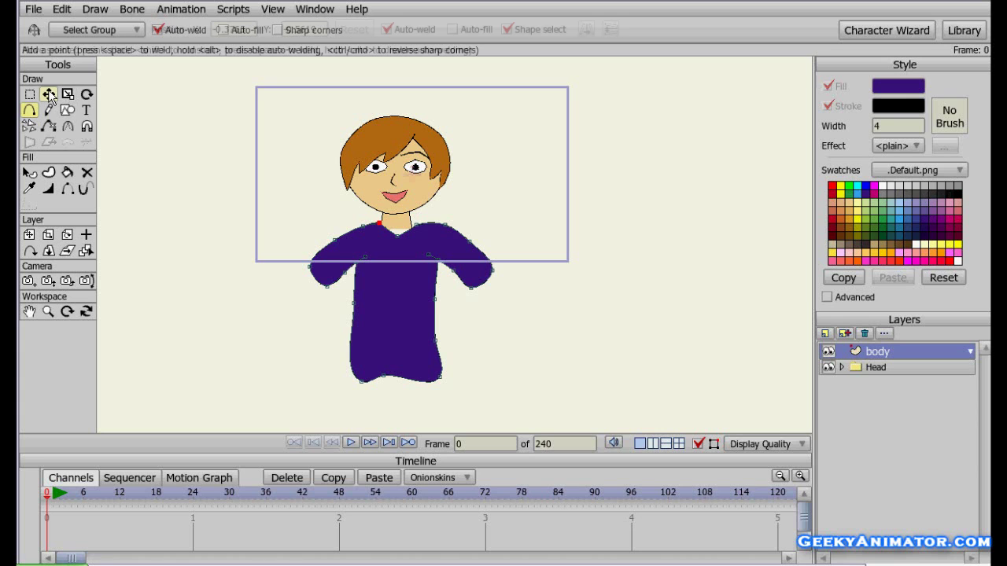
{"action": "left_click", "coordinate": [416, 223]}
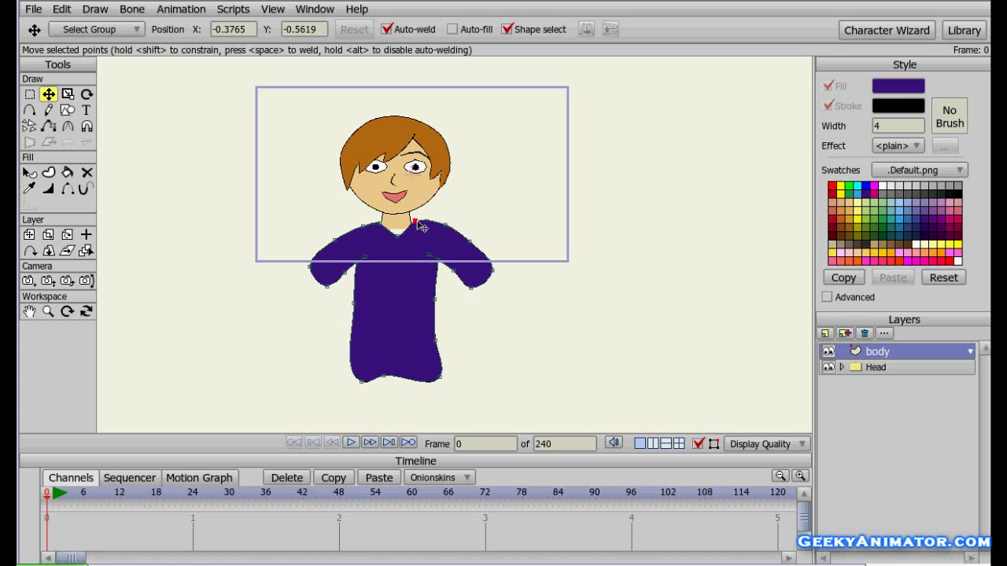
- Reposition the right shoulder point and raise the centre neckline point to meet the bottom of the neck
{"action": "scroll", "coordinate": [420, 262], "scroll_direction": "up", "scroll_amount": 3}
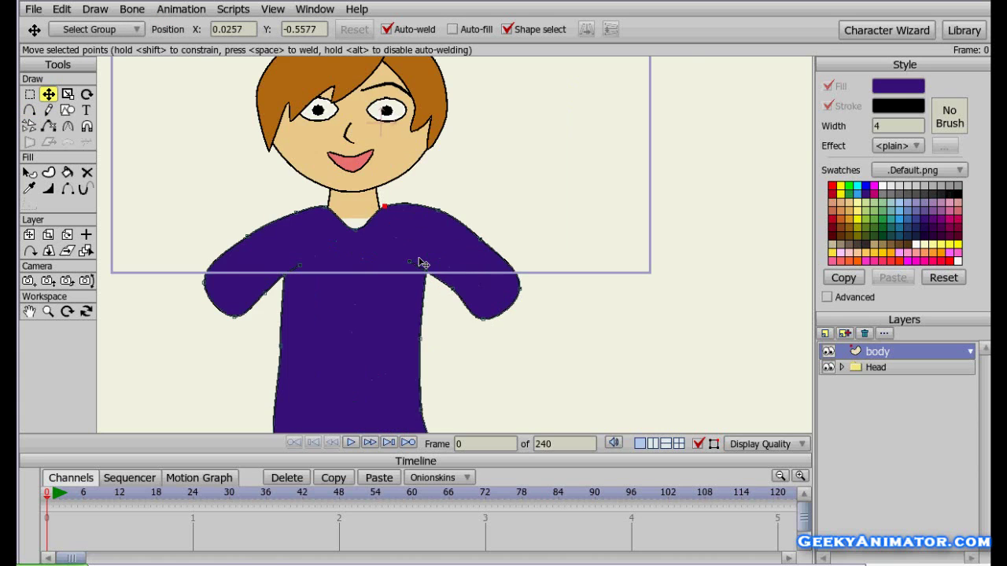
{"action": "scroll", "coordinate": [420, 262], "scroll_direction": "up", "scroll_amount": 2}
{"action": "scroll", "coordinate": [360, 232], "scroll_direction": "down", "scroll_amount": 1}
{"action": "scroll", "coordinate": [483, 267], "scroll_direction": "up", "scroll_amount": 1}
{"action": "left_click_drag", "start_coordinate": [568, 230], "coordinate": [551, 230]}
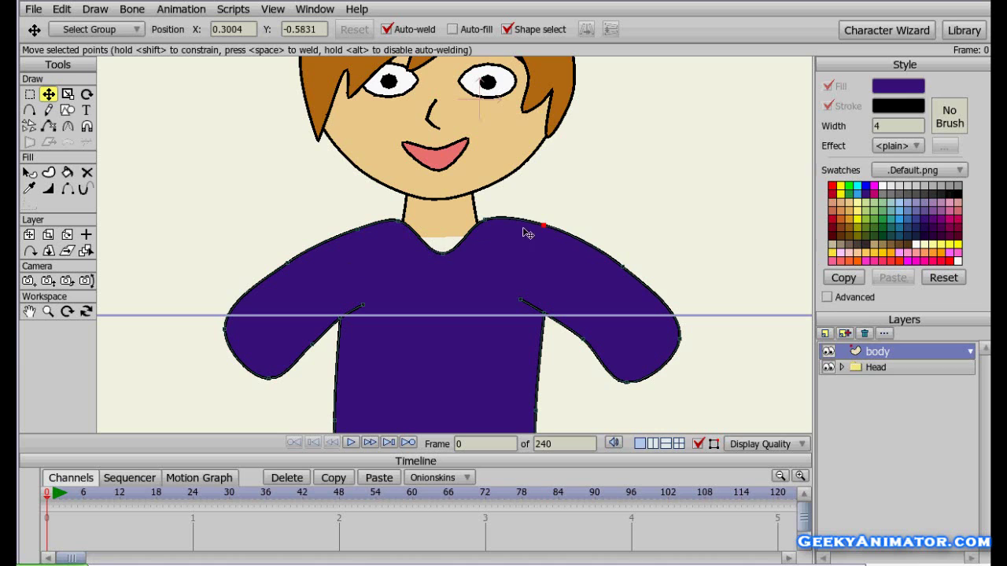
{"action": "left_click_drag", "start_coordinate": [443, 252], "coordinate": [439, 245]}
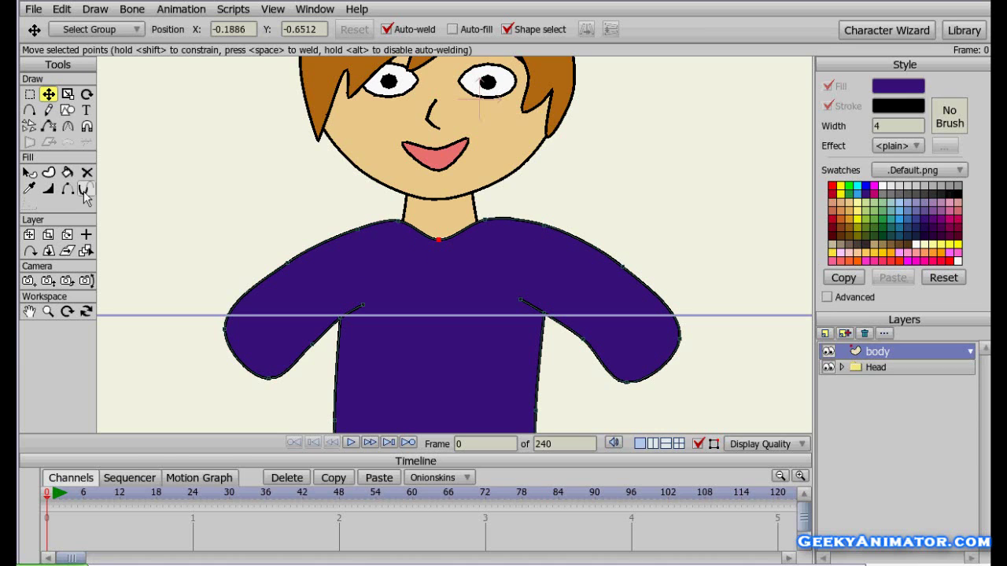
- Adjust the curvature at the centre neckline point and at both shoulder points to round the collar
{"action": "left_click", "coordinate": [67, 129]}
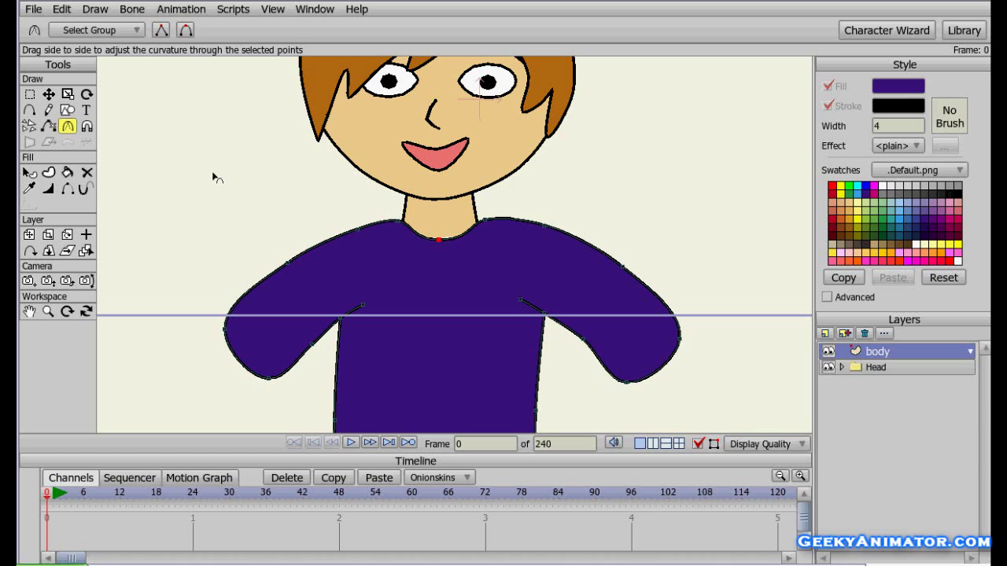
{"action": "left_click", "coordinate": [544, 225]}
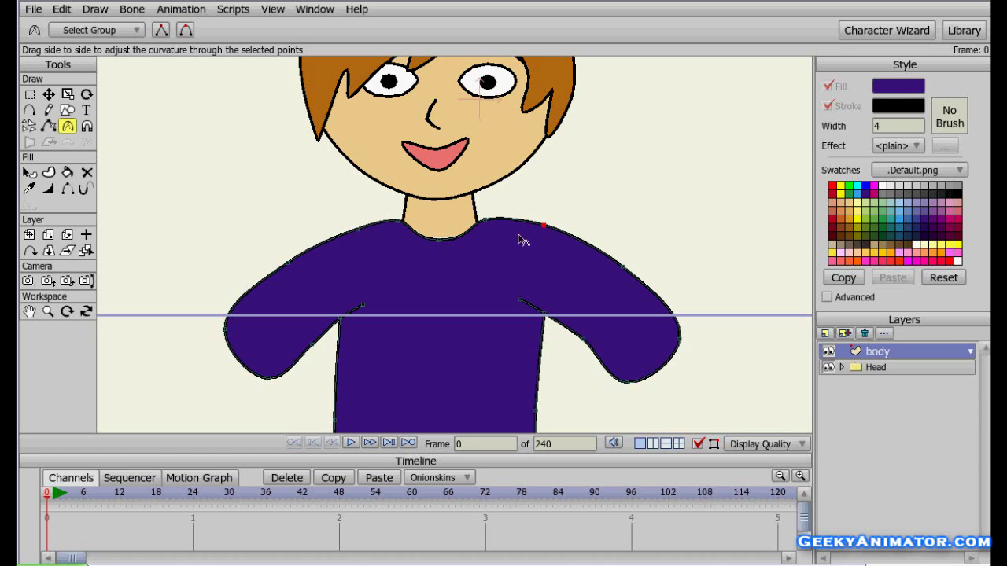
{"action": "left_click", "coordinate": [356, 229]}
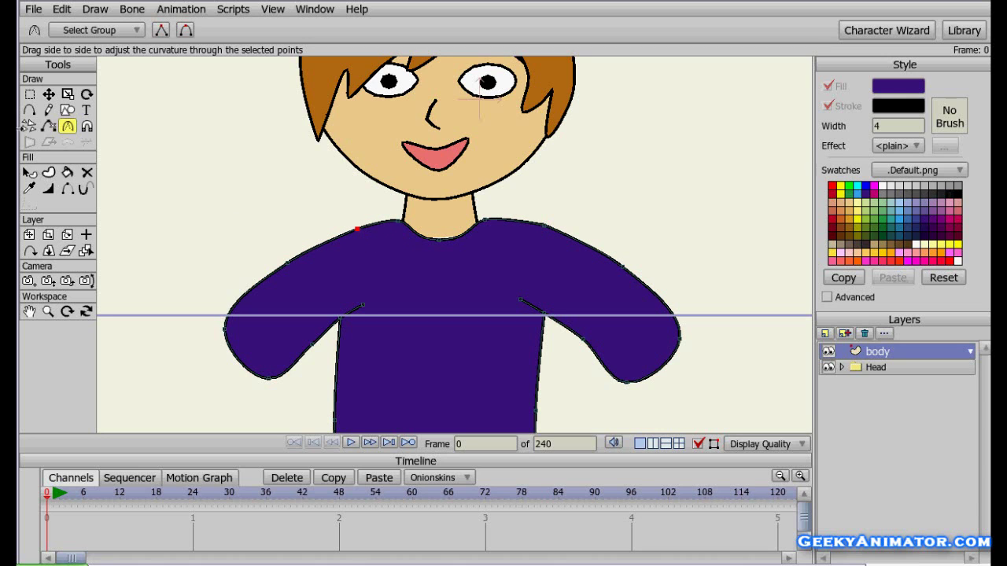
- Slim the left sleeve by moving its shoulder point outward and its upper-edge and cuff points inward
{"action": "left_click", "coordinate": [48, 93]}
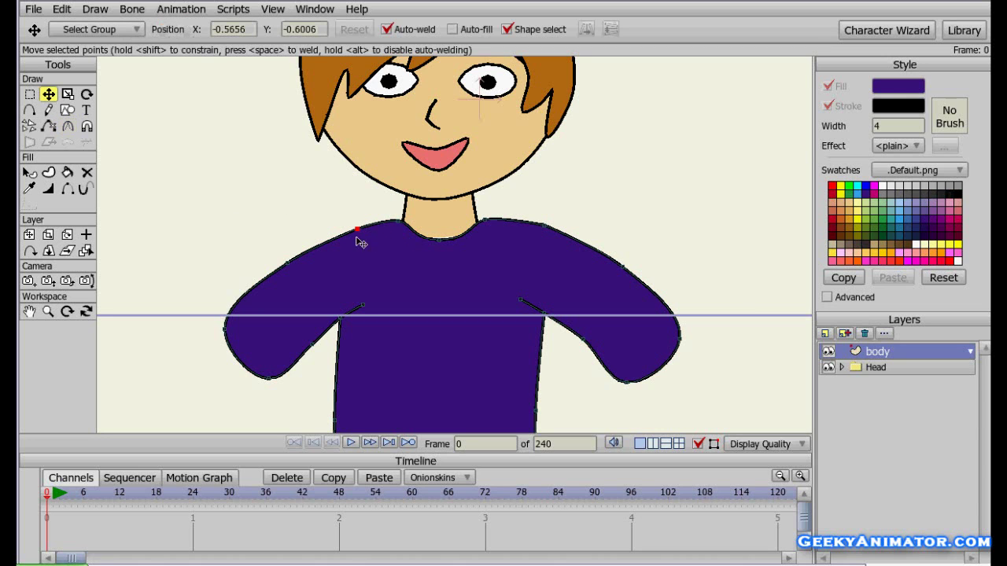
{"action": "left_click_drag", "start_coordinate": [359, 227], "coordinate": [344, 229]}
{"action": "key", "text": "ctrl+z"}
{"action": "left_click", "coordinate": [338, 230]}
{"action": "left_click_drag", "start_coordinate": [291, 265], "coordinate": [291, 277]}
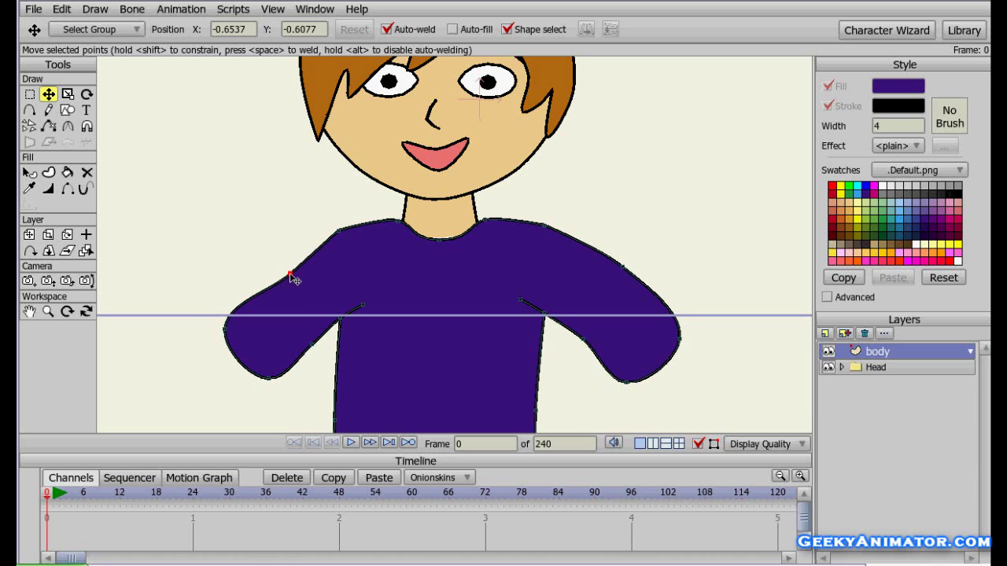
{"action": "left_click", "coordinate": [227, 331]}
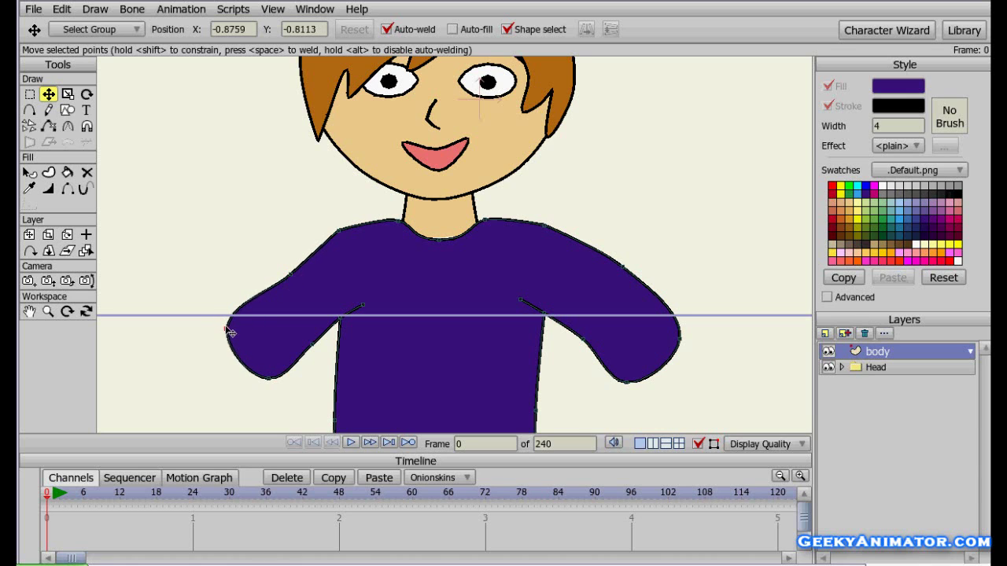
{"action": "left_click_drag", "start_coordinate": [229, 333], "coordinate": [236, 339]}
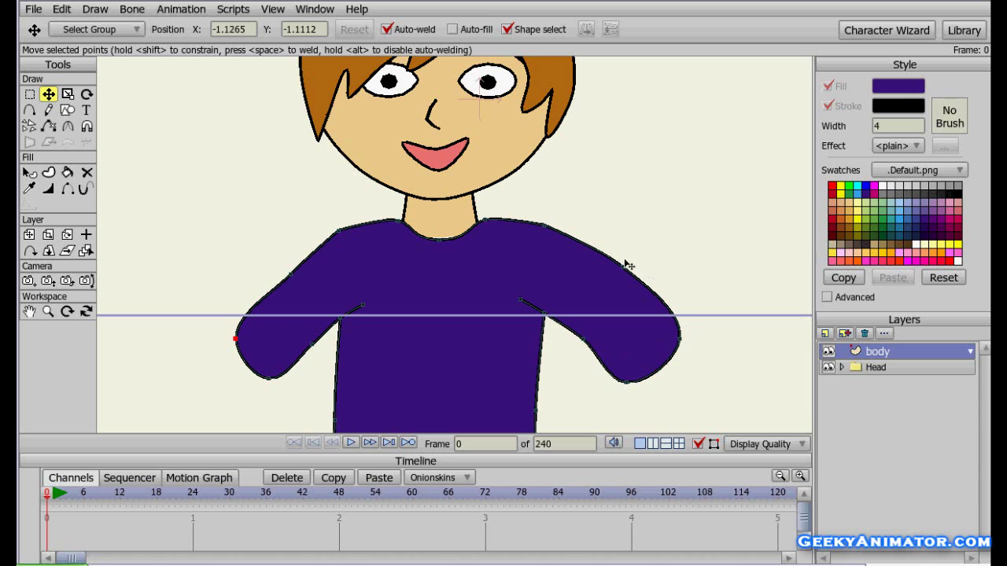
{"action": "double_click", "coordinate": [539, 228]}
{"action": "left_click_drag", "start_coordinate": [539, 228], "coordinate": [554, 232]}
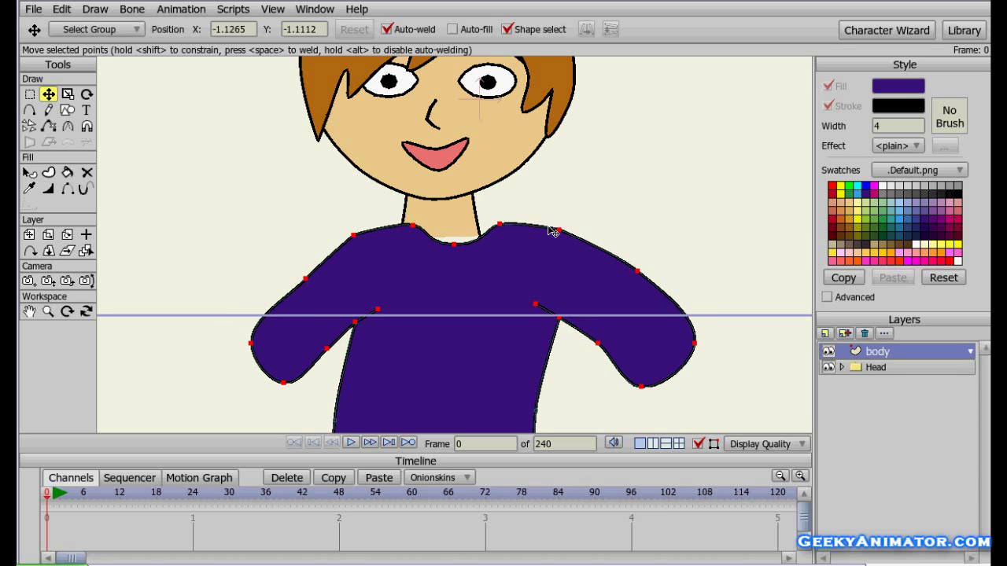
{"action": "key", "text": "ctrl+z"}
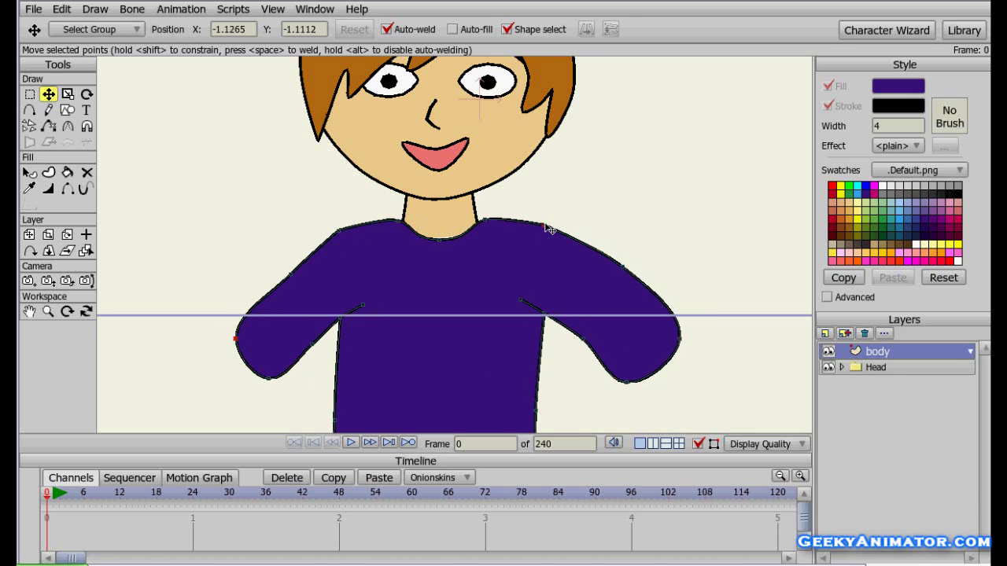
- Reshape the right sleeve to match the left one by repositioning its shoulder, underside, cuff and upper-edge points
{"action": "left_click", "coordinate": [553, 229]}
{"action": "left_click_drag", "start_coordinate": [583, 349], "coordinate": [582, 359]}
{"action": "left_click_drag", "start_coordinate": [681, 339], "coordinate": [660, 338]}
{"action": "left_click_drag", "start_coordinate": [624, 270], "coordinate": [619, 285]}
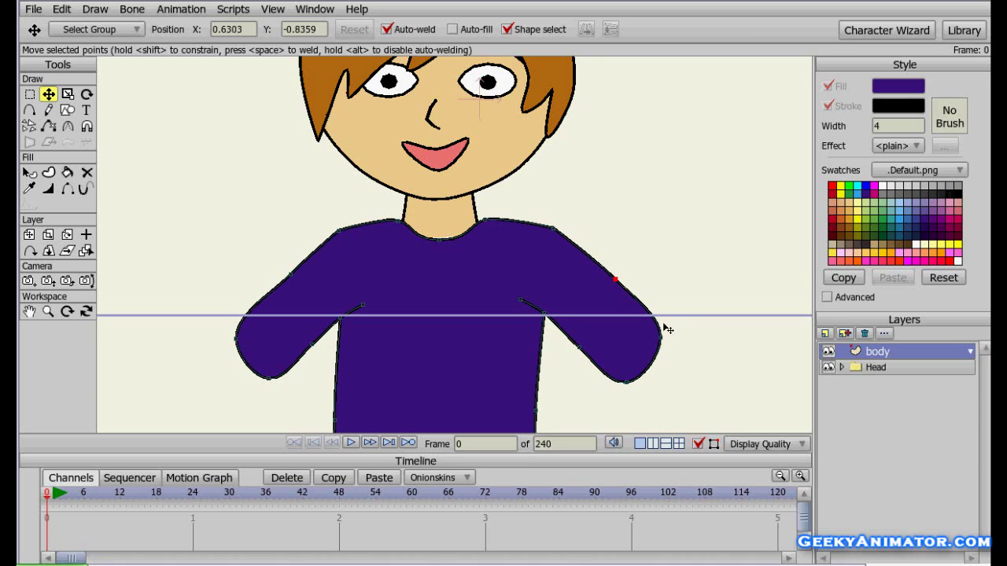
{"action": "left_click_drag", "start_coordinate": [626, 382], "coordinate": [598, 327]}
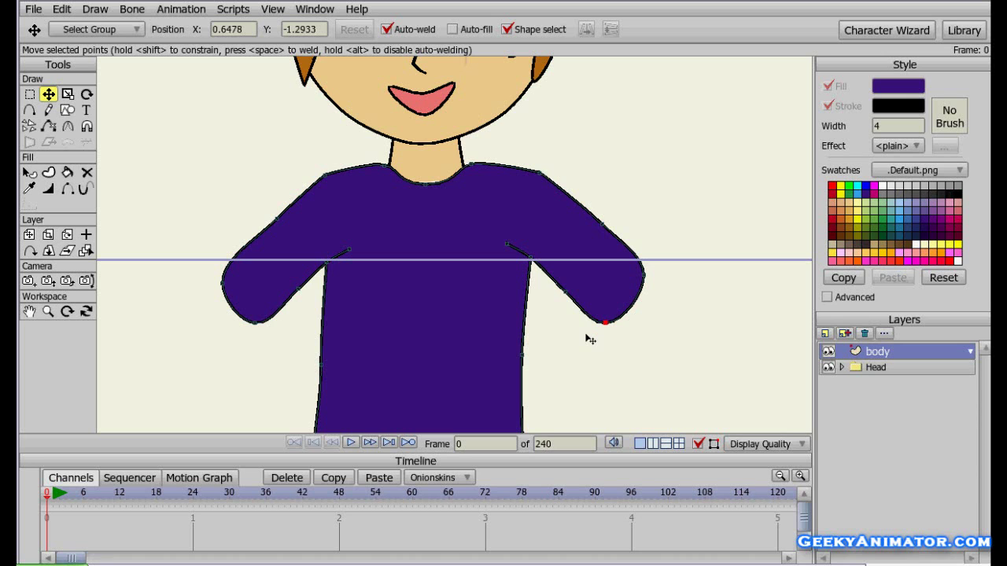
- Draw a closed forearm outline extending diagonally down from inside the right sleeve's cuff
{"action": "left_click", "coordinate": [29, 110]}
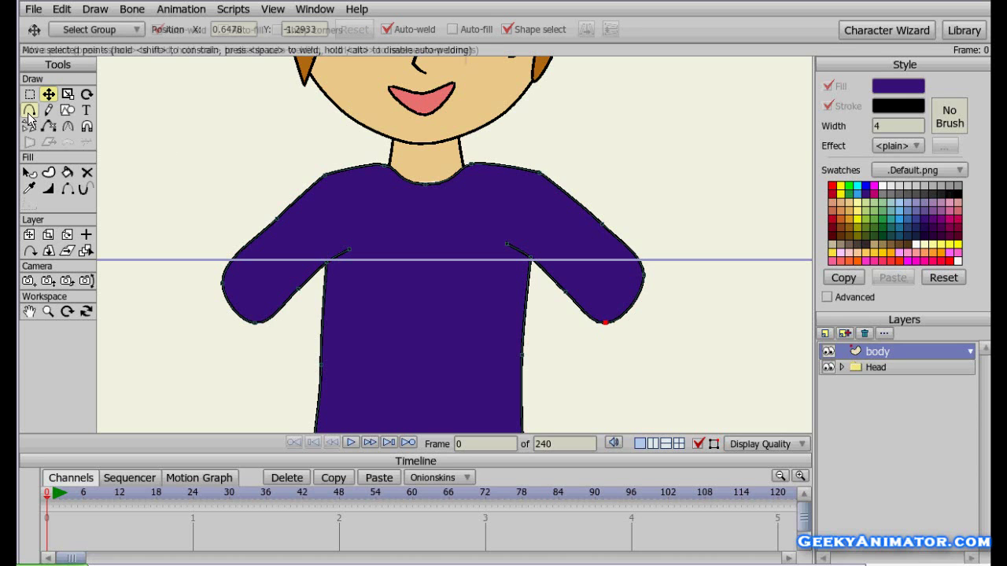
{"action": "left_click_drag", "start_coordinate": [468, 333], "coordinate": [405, 239]}
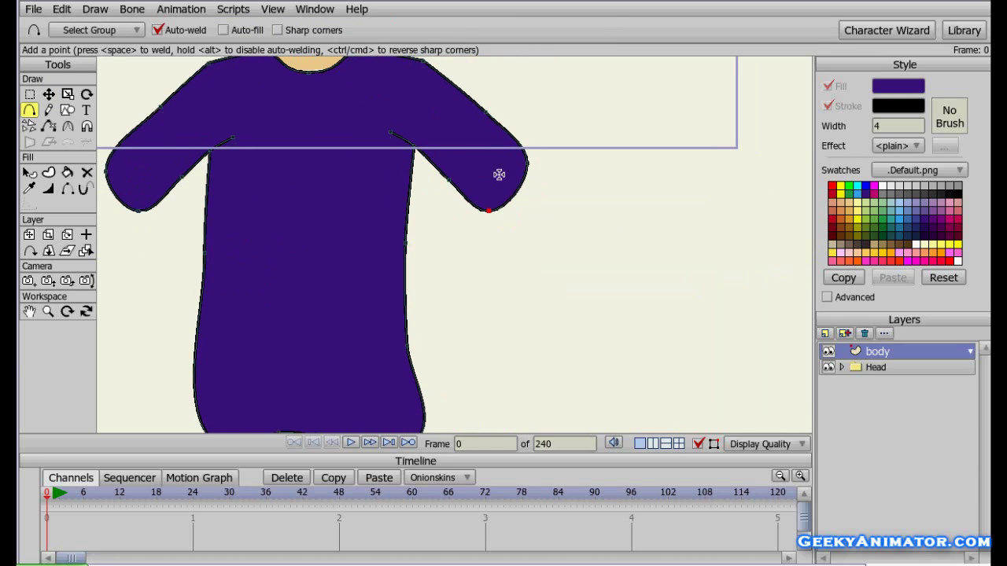
{"action": "mouse_move", "coordinate": [512, 162]}
{"action": "left_mouse_down"}
{"action": "mouse_move", "coordinate": [602, 206]}
{"action": "mouse_move", "coordinate": [563, 201]}
{"action": "mouse_move", "coordinate": [542, 184]}
{"action": "mouse_move", "coordinate": [566, 212]}
{"action": "mouse_move", "coordinate": [608, 222]}
{"action": "mouse_move", "coordinate": [667, 276]}
{"action": "mouse_move", "coordinate": [631, 315]}
{"action": "mouse_move", "coordinate": [580, 263]}
{"action": "mouse_move", "coordinate": [481, 194]}
{"action": "mouse_move", "coordinate": [513, 162]}
{"action": "left_mouse_up"}
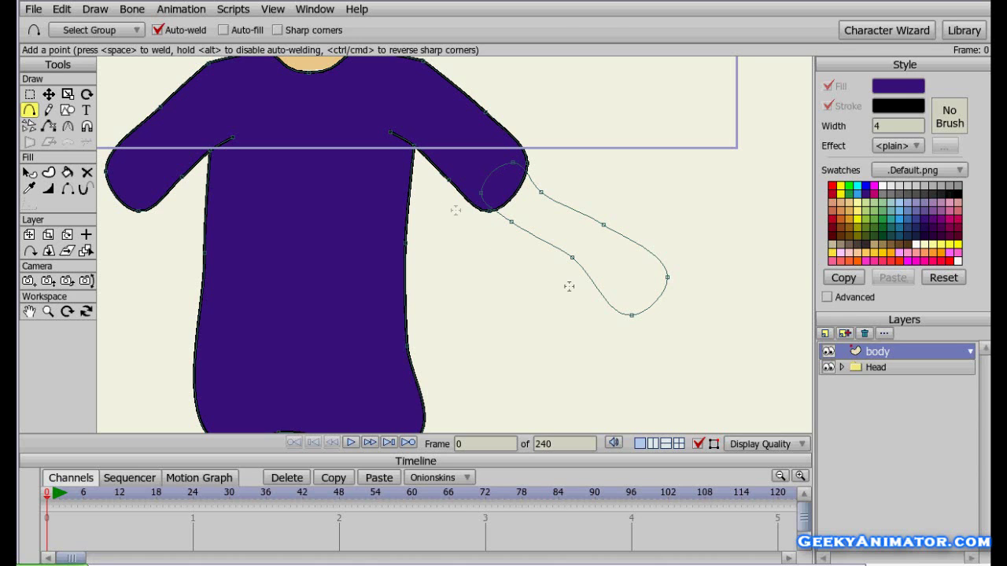
- Even out the right forearm outline by moving the middle points on its lower and upper edges
{"action": "left_click", "coordinate": [50, 95]}
{"action": "left_click_drag", "start_coordinate": [575, 262], "coordinate": [567, 276]}
{"action": "left_click", "coordinate": [604, 225]}
{"action": "left_click_drag", "start_coordinate": [606, 229], "coordinate": [595, 227]}
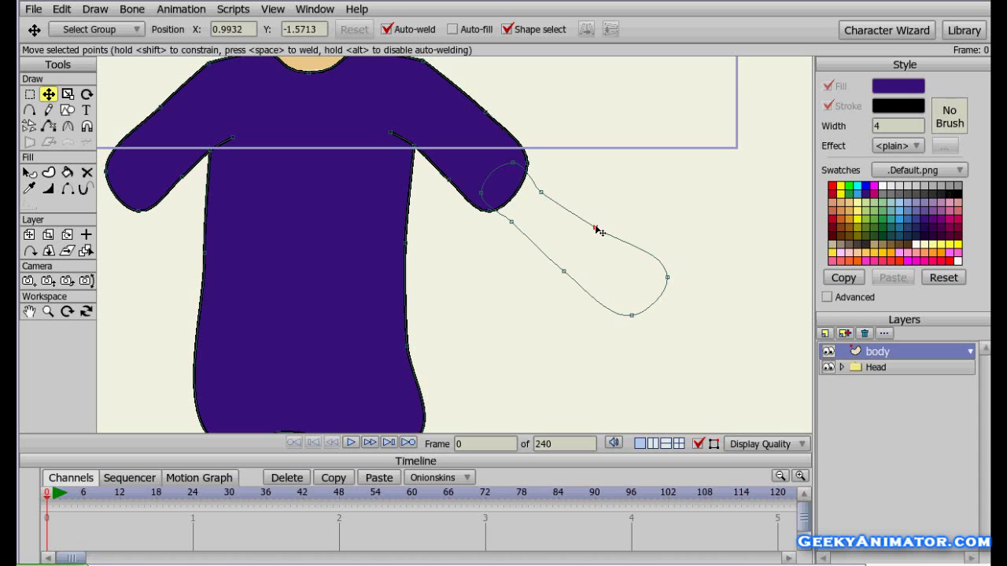
{"action": "key", "text": "ctrl+a"}
{"action": "left_click_drag", "start_coordinate": [670, 274], "coordinate": [661, 278]}
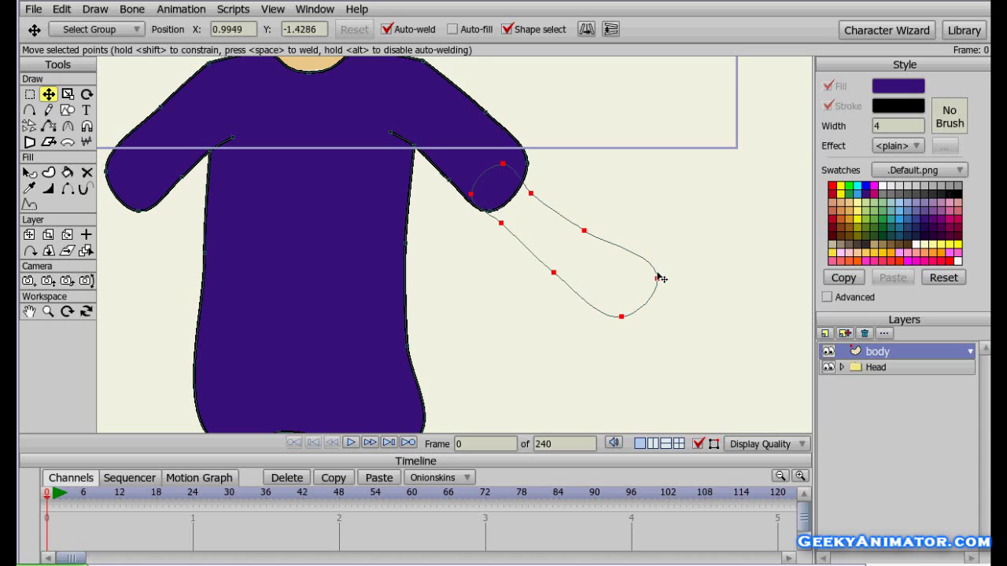
{"action": "key", "text": "ctrl+z"}
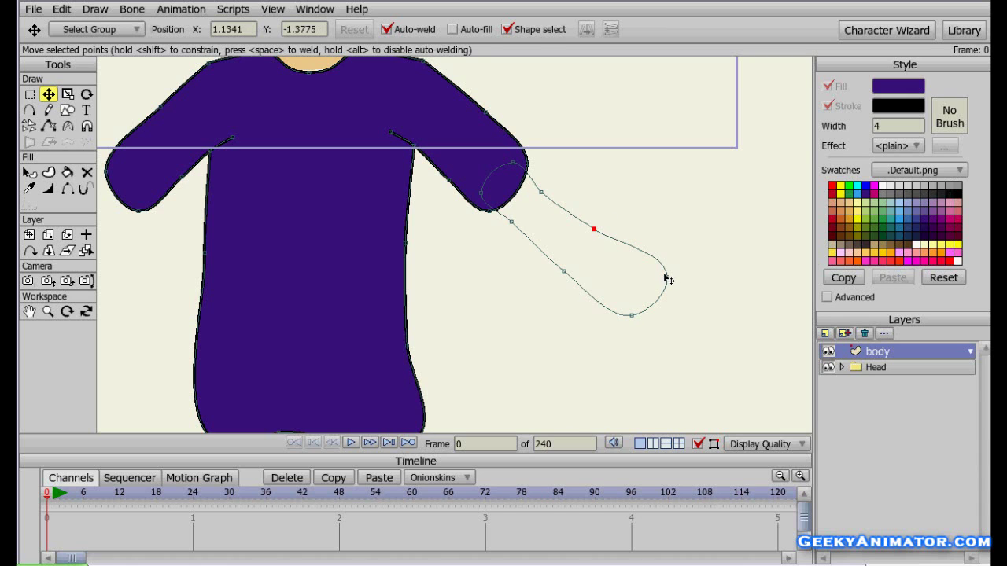
- Narrow the wrist end of the forearm outline by moving its two end points inward
{"action": "left_click_drag", "start_coordinate": [664, 276], "coordinate": [647, 281]}
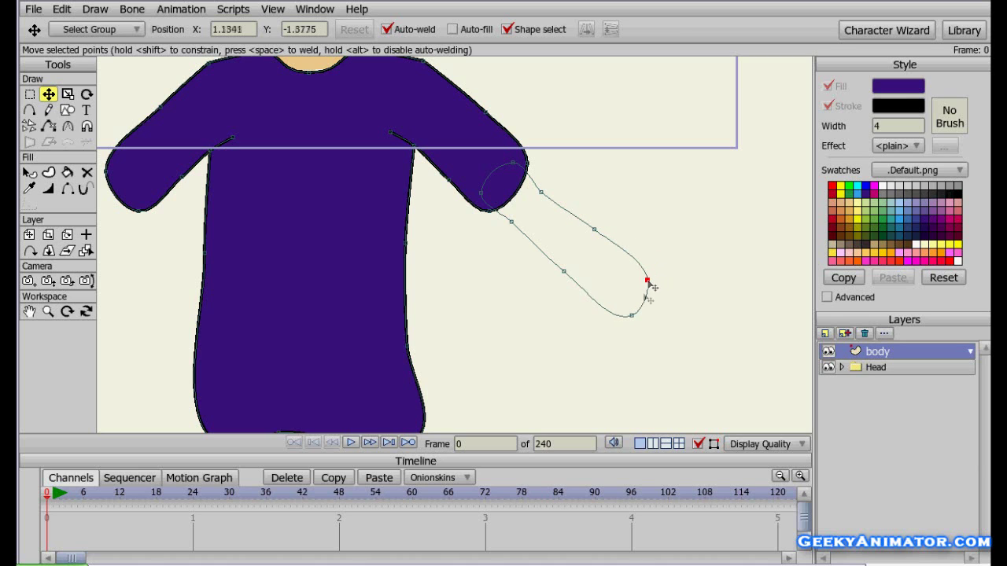
{"action": "left_click_drag", "start_coordinate": [636, 323], "coordinate": [621, 312]}
{"action": "left_click_drag", "start_coordinate": [648, 280], "coordinate": [630, 313]}
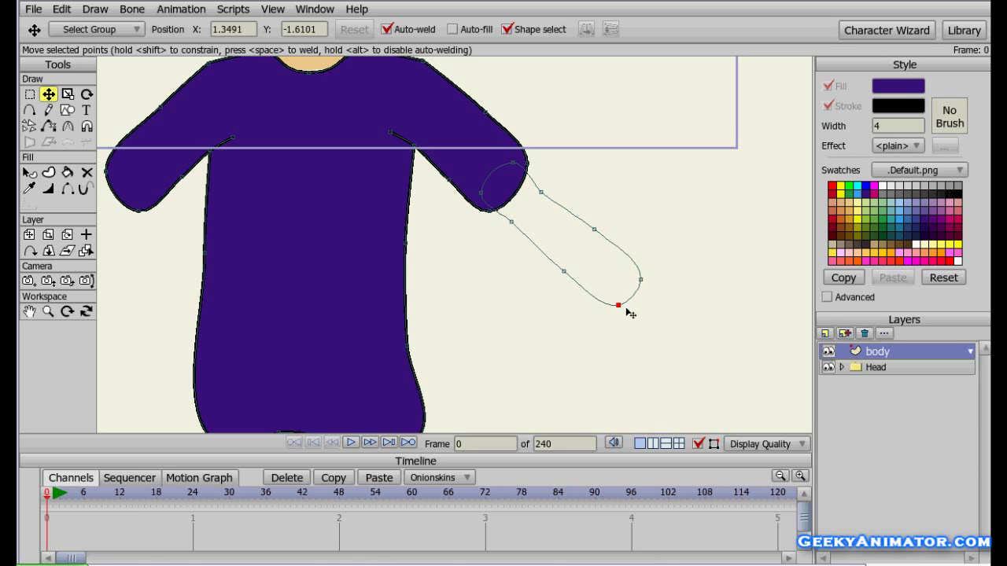
- Reduce the curvature at the forearm's two wrist points to give the wrist a flatter end
{"action": "left_click", "coordinate": [30, 110]}
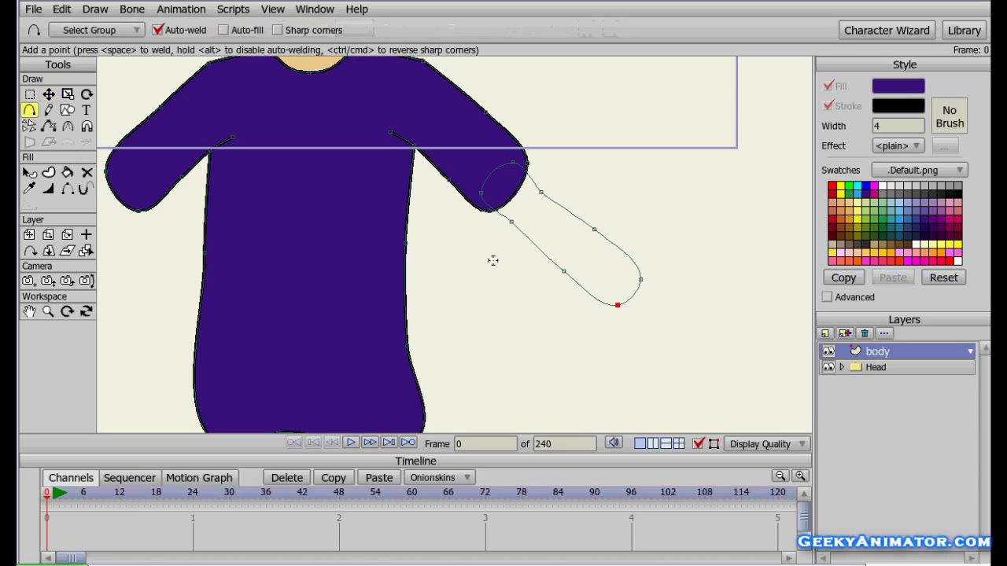
{"action": "left_click", "coordinate": [68, 126]}
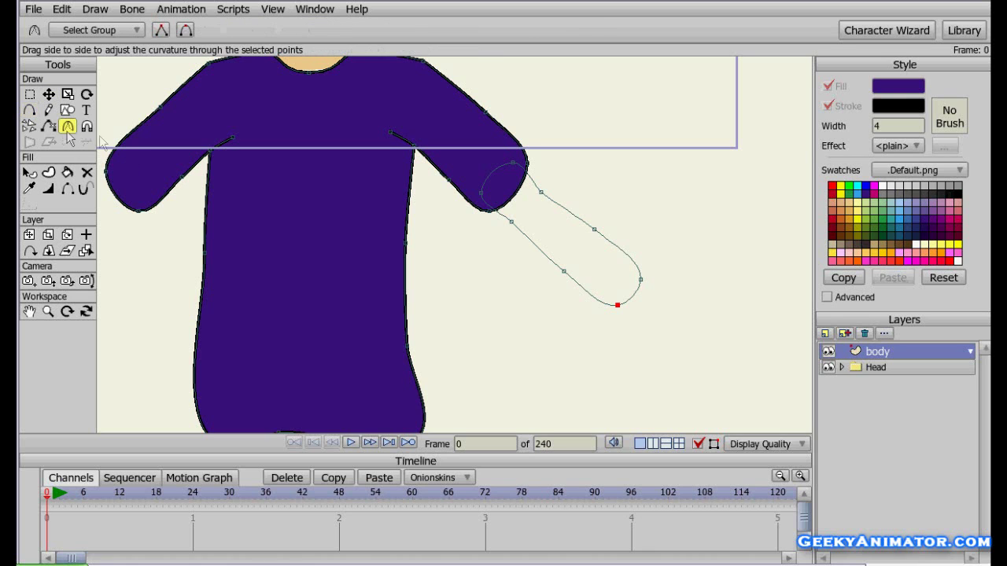
{"action": "left_click_drag", "start_coordinate": [645, 285], "coordinate": [370, 209]}
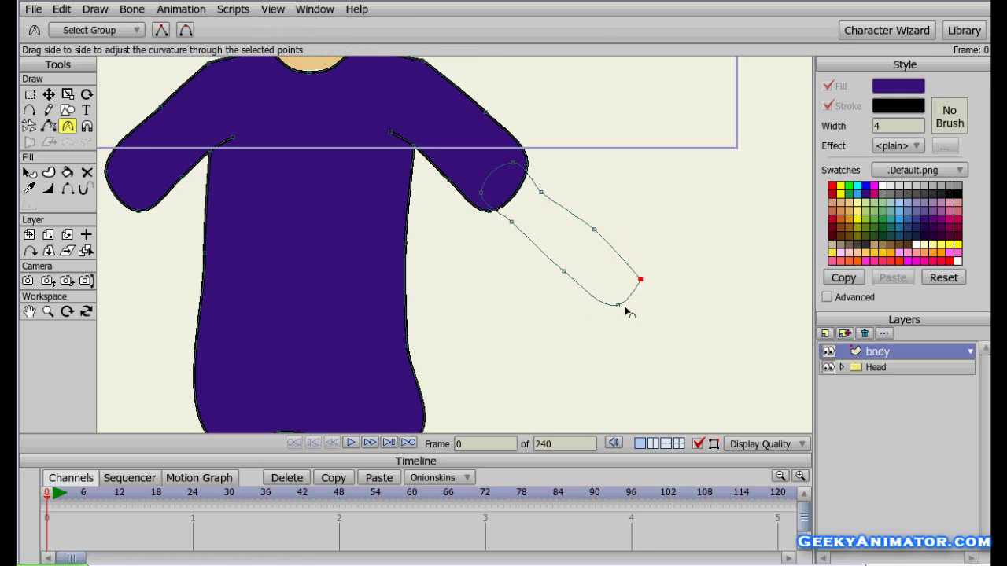
{"action": "left_click_drag", "start_coordinate": [609, 312], "coordinate": [475, 260]}
{"action": "left_click", "coordinate": [658, 292]}
{"action": "left_click_drag", "start_coordinate": [658, 291], "coordinate": [704, 292]}
- Create a filled shape from the forearm outline, using the light tan skin colour from the .Default.png swatches
{"action": "left_click", "coordinate": [49, 173]}
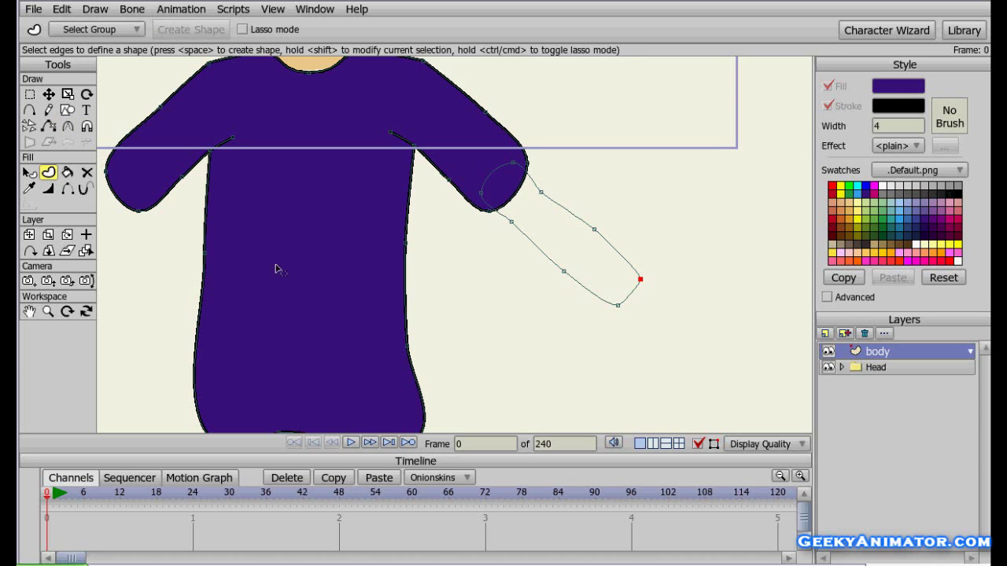
{"action": "left_click", "coordinate": [605, 218]}
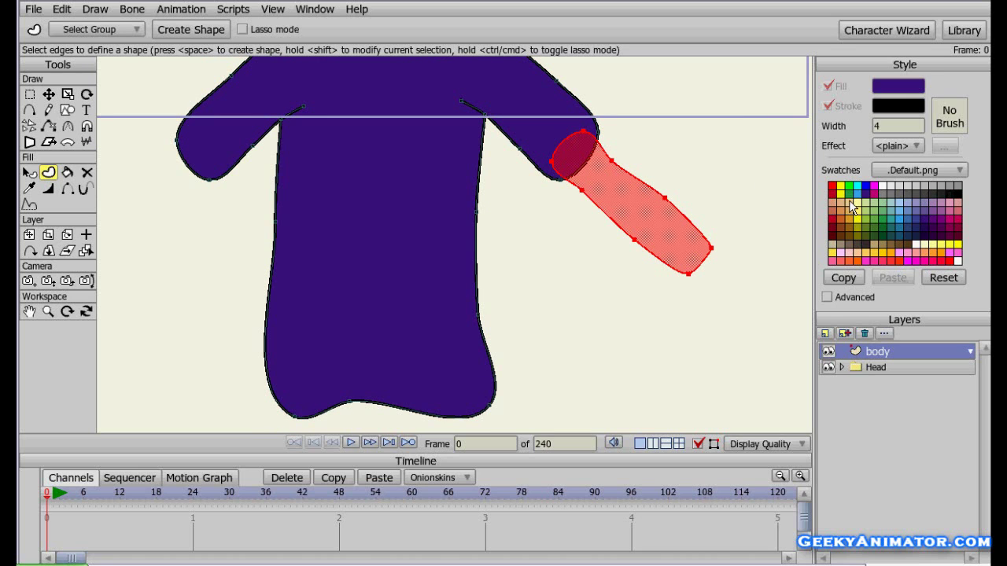
{"action": "left_click", "coordinate": [851, 203]}
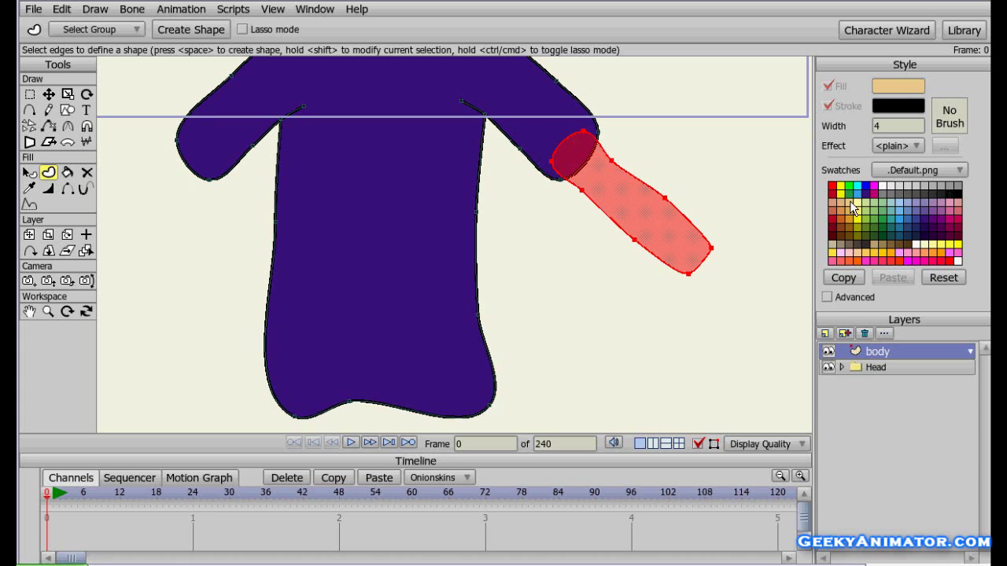
{"action": "key", "text": "space"}
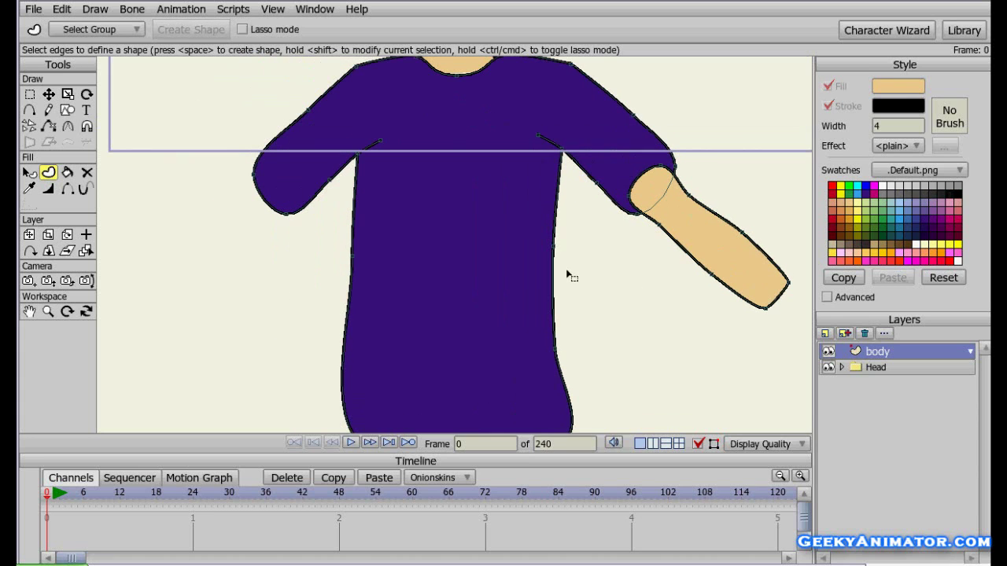
- Copy the right forearm shape and paste a duplicate into the body layer
{"action": "left_click", "coordinate": [684, 250]}
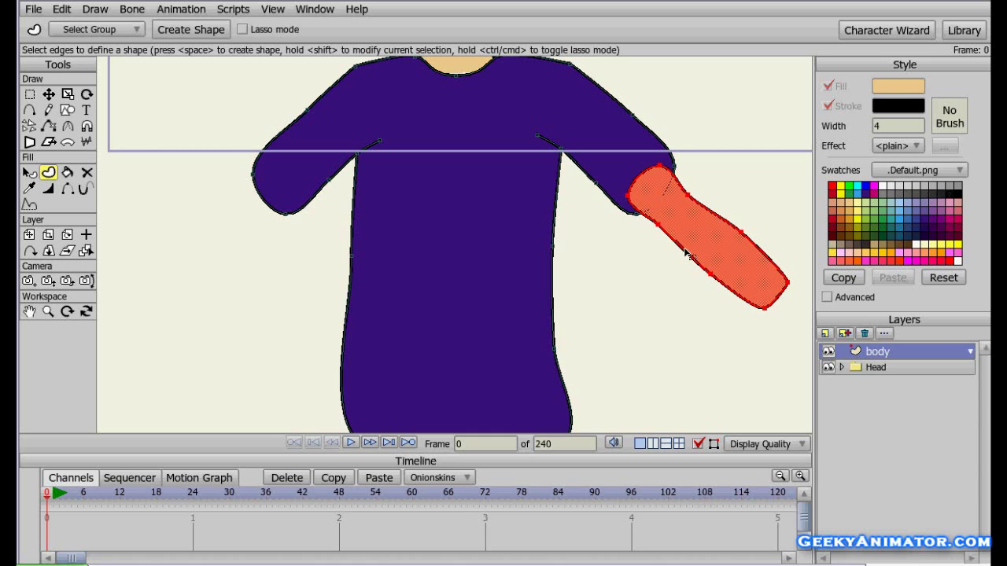
{"action": "left_click", "coordinate": [72, 11]}
{"action": "mouse_move", "coordinate": [95, 9]}
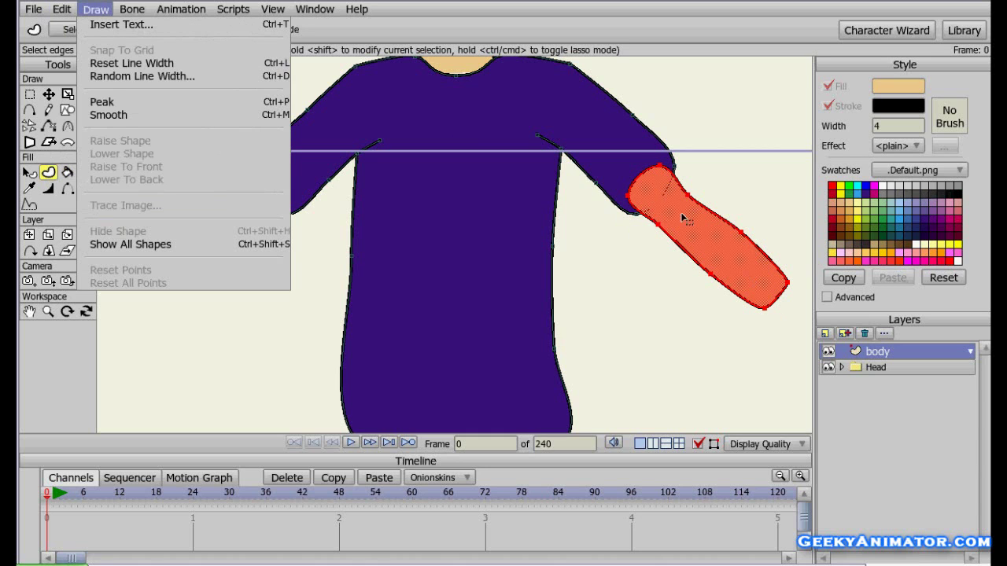
{"action": "mouse_move", "coordinate": [61, 9]}
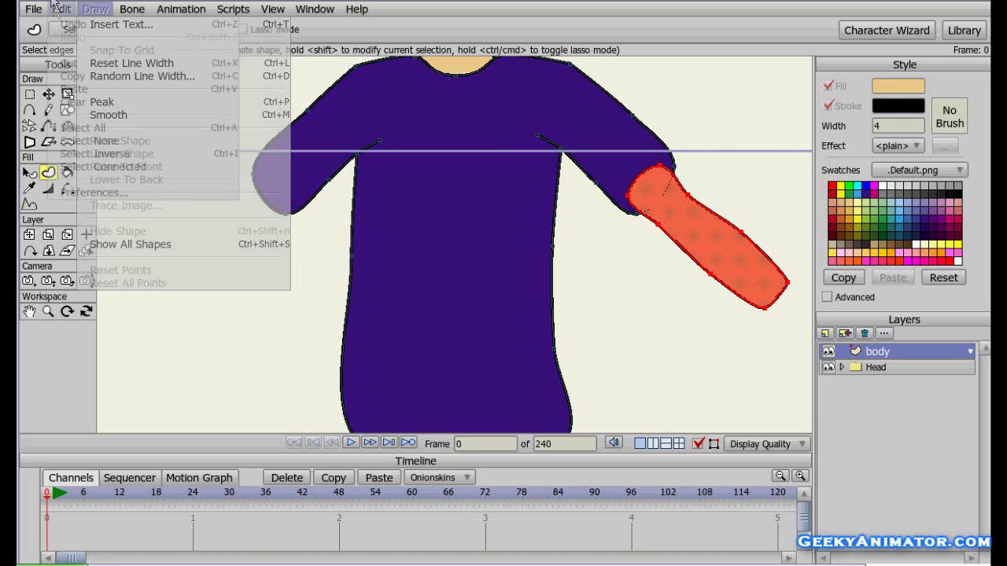
{"action": "left_click", "coordinate": [73, 77]}
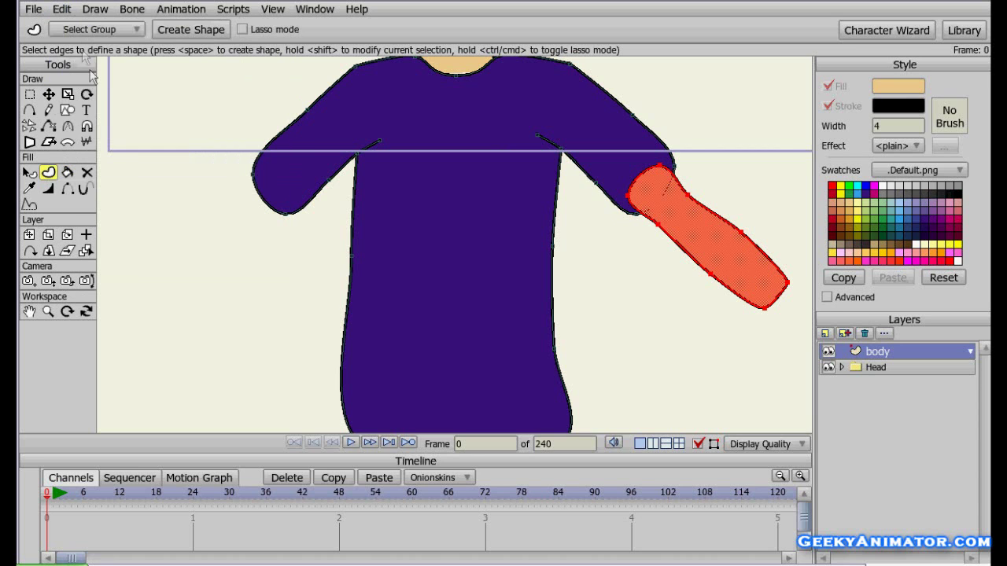
{"action": "left_click", "coordinate": [62, 11]}
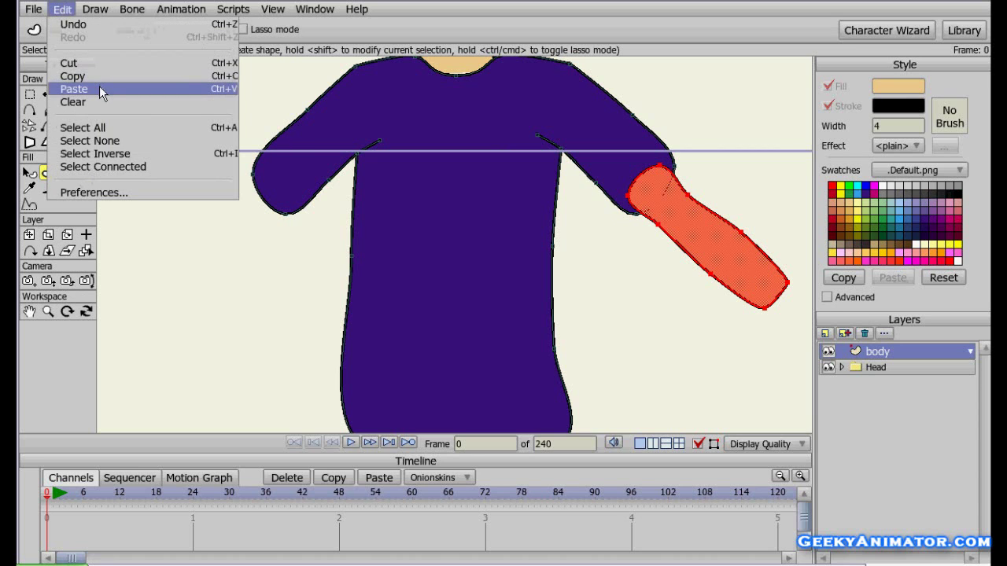
{"action": "left_click", "coordinate": [99, 86]}
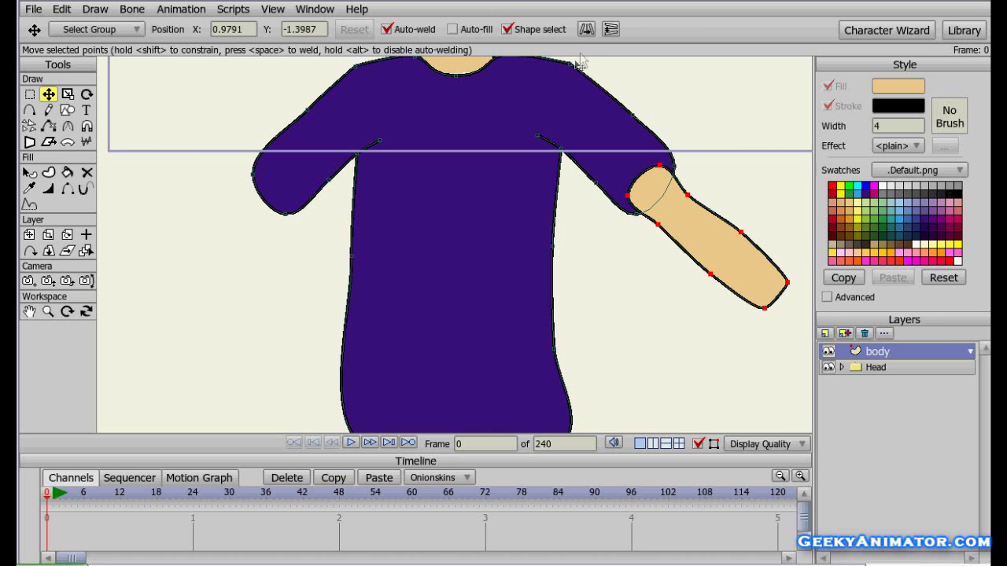
- Flip the pasted forearm horizontally and position it inside the left sleeve's cuff
{"action": "left_click", "coordinate": [586, 29]}
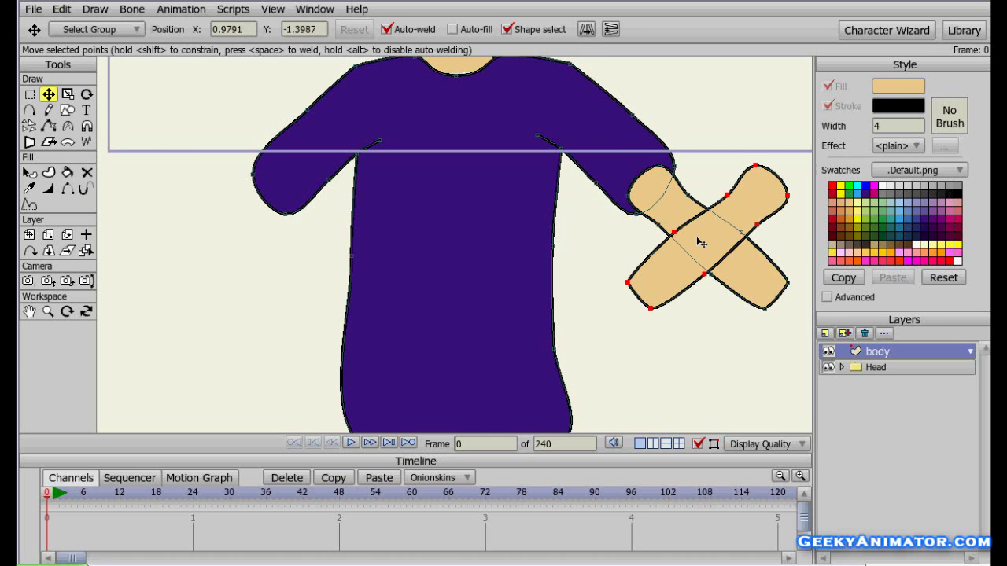
{"action": "left_click_drag", "start_coordinate": [707, 242], "coordinate": [214, 245]}
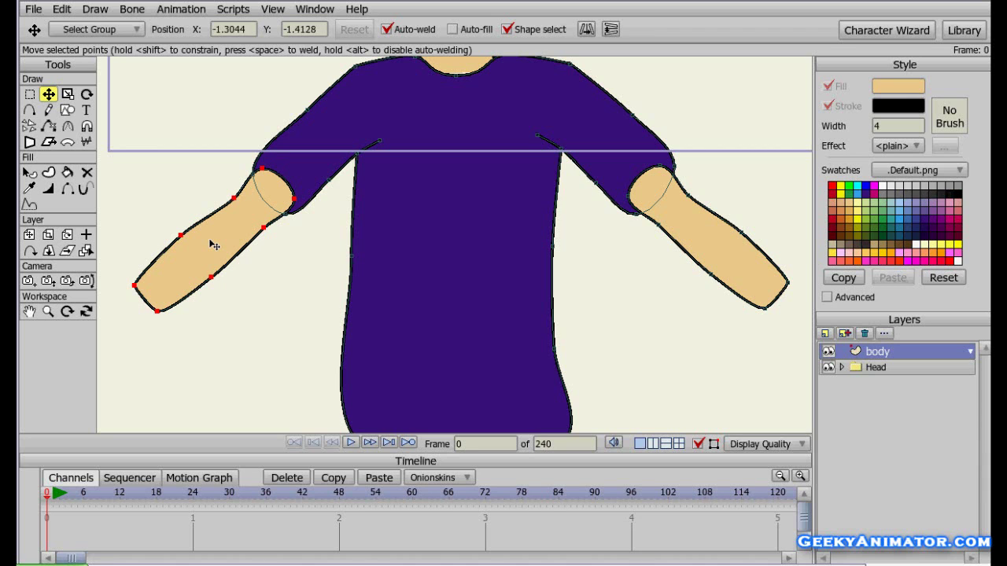
{"action": "left_click", "coordinate": [214, 245]}
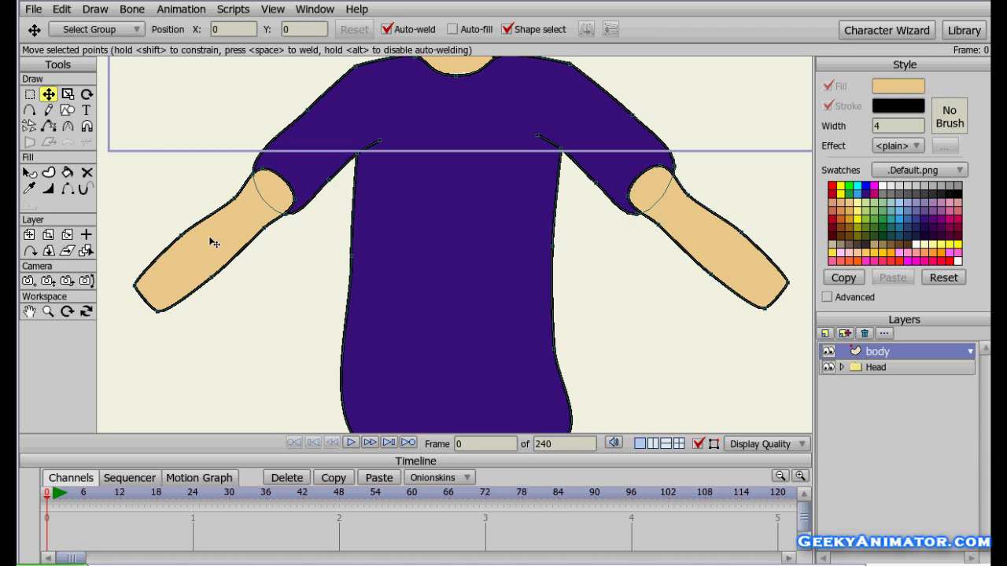
{"action": "scroll", "coordinate": [470, 248], "scroll_direction": "down", "scroll_amount": 3}
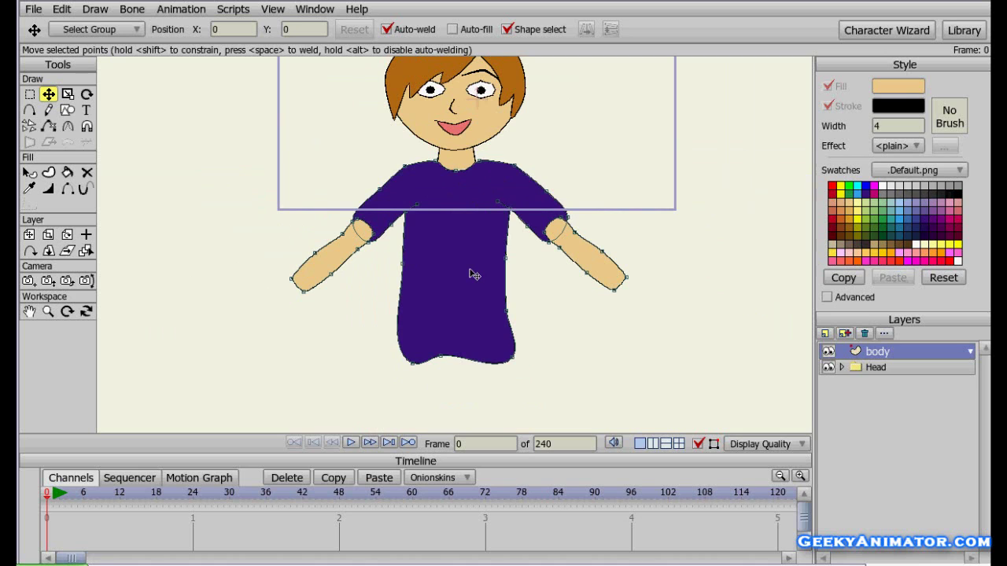
{"action": "left_click_drag", "start_coordinate": [335, 263], "coordinate": [340, 258]}
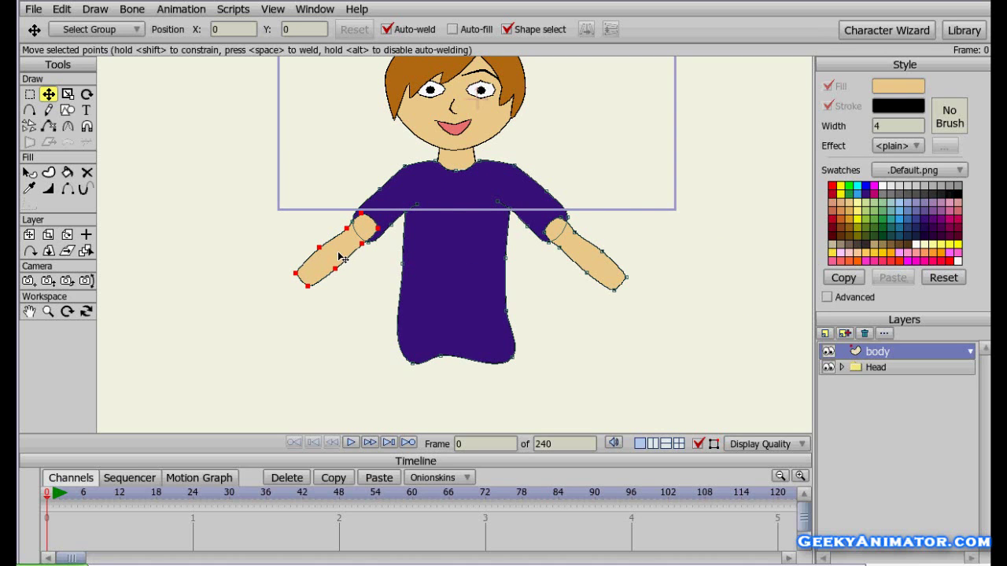
{"action": "left_click_drag", "start_coordinate": [341, 258], "coordinate": [340, 258]}
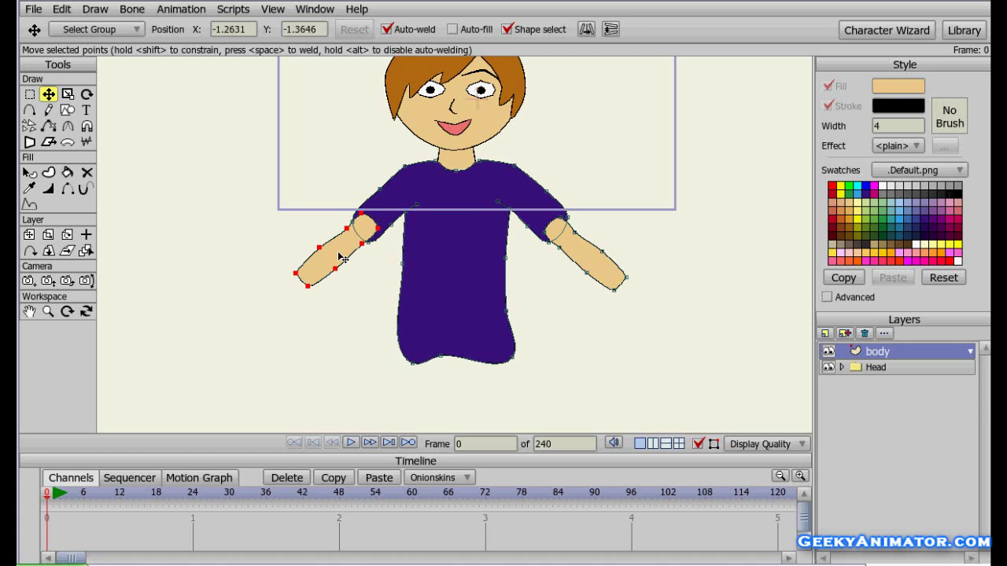
- Deselect the forearm and raise the centre point of the shirt's neckline slightly
{"action": "key", "text": "ctrl+d"}
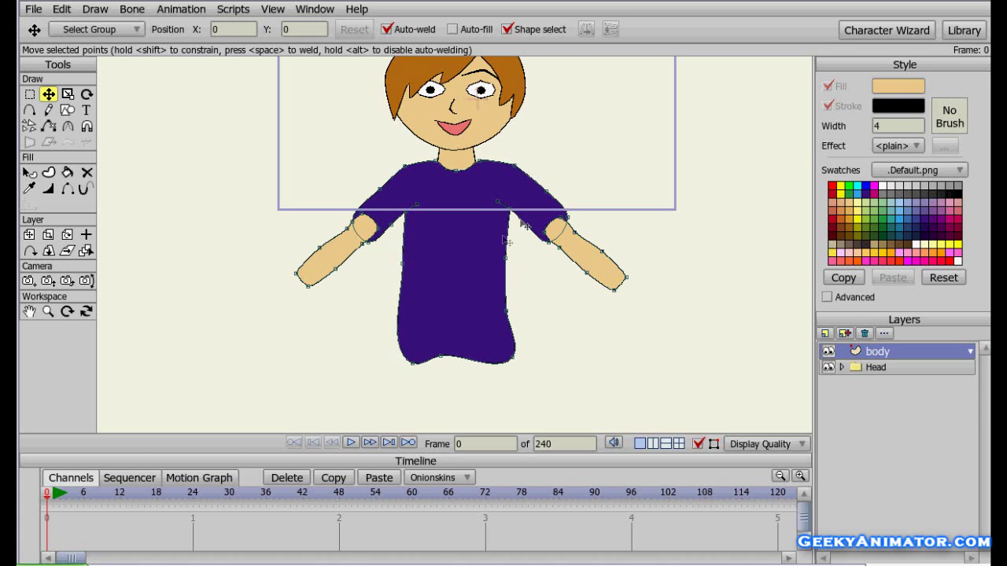
{"action": "left_click_drag", "start_coordinate": [468, 202], "coordinate": [493, 222]}
{"action": "scroll", "coordinate": [493, 222], "scroll_direction": "up", "scroll_amount": 3}
{"action": "scroll", "coordinate": [472, 254], "scroll_direction": "down", "scroll_amount": 2}
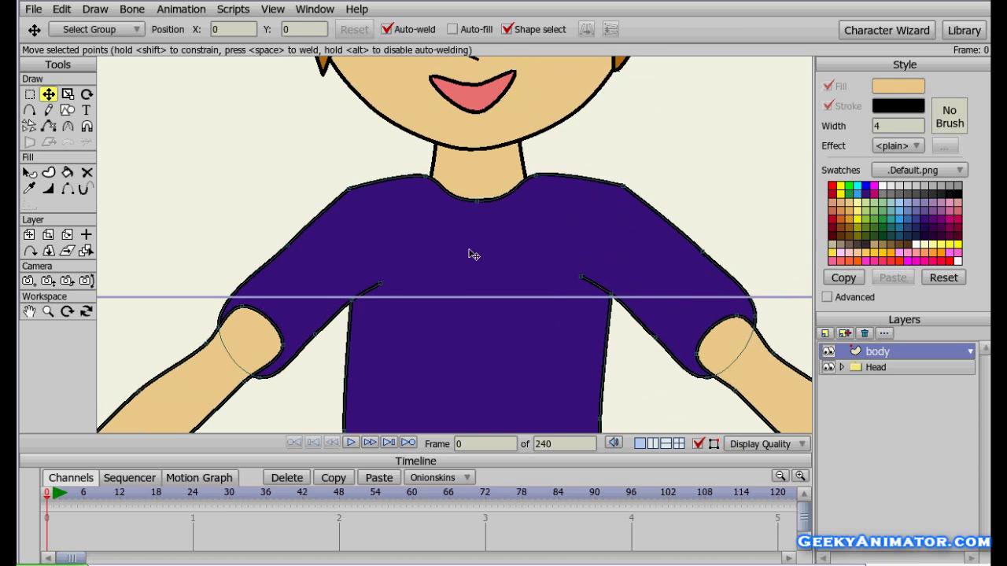
{"action": "left_click", "coordinate": [477, 200]}
{"action": "left_click_drag", "start_coordinate": [479, 251], "coordinate": [491, 176]}
{"action": "scroll", "coordinate": [493, 177], "scroll_direction": "down", "scroll_amount": 5}
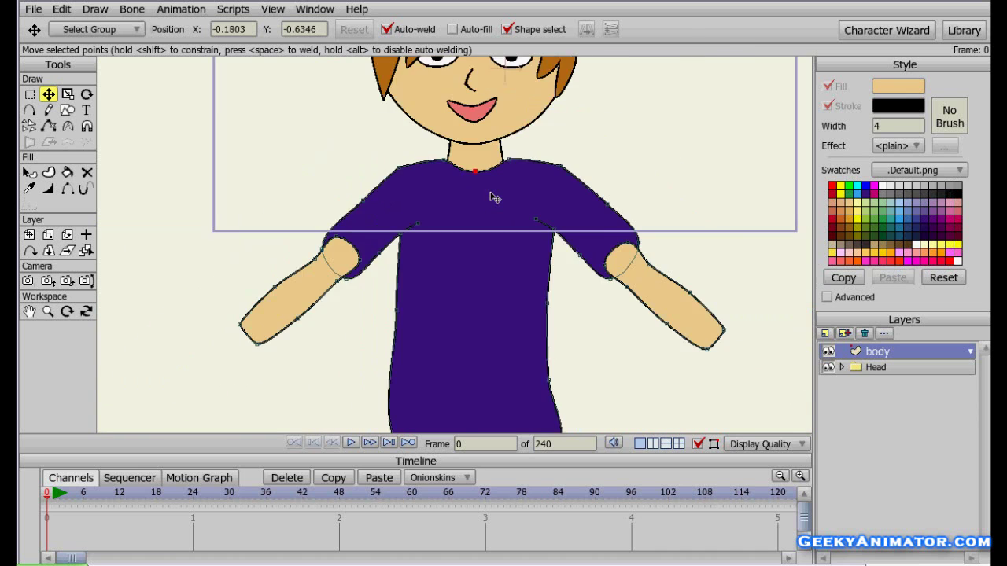
{"action": "left_click_drag", "start_coordinate": [467, 244], "coordinate": [465, 232]}
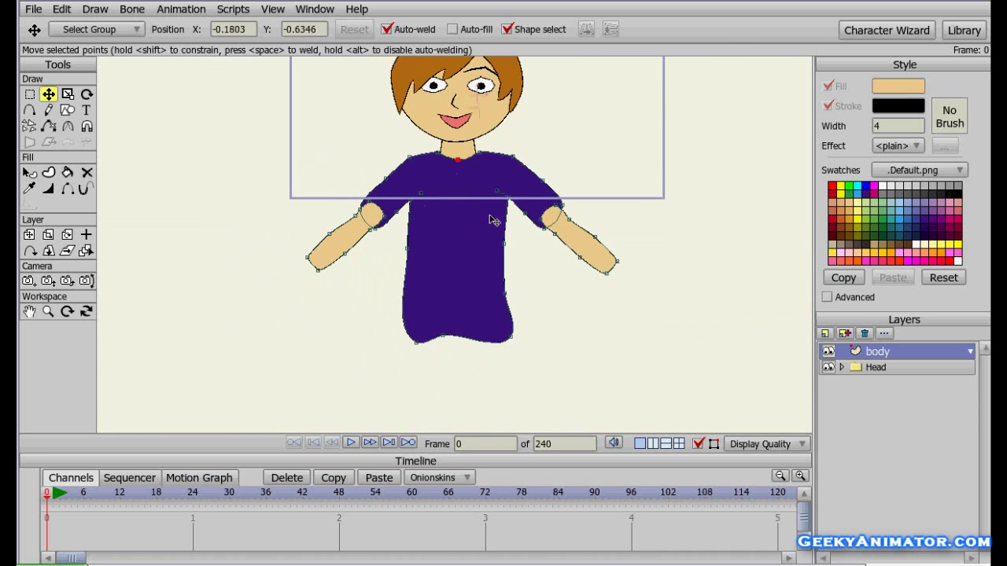
- Pull both points of the right sleeve's cuff and the lower point of the left cuff inward to fit the forearms
{"action": "scroll", "coordinate": [492, 220], "scroll_direction": "up", "scroll_amount": 5}
{"action": "left_click_drag", "start_coordinate": [534, 222], "coordinate": [485, 244]}
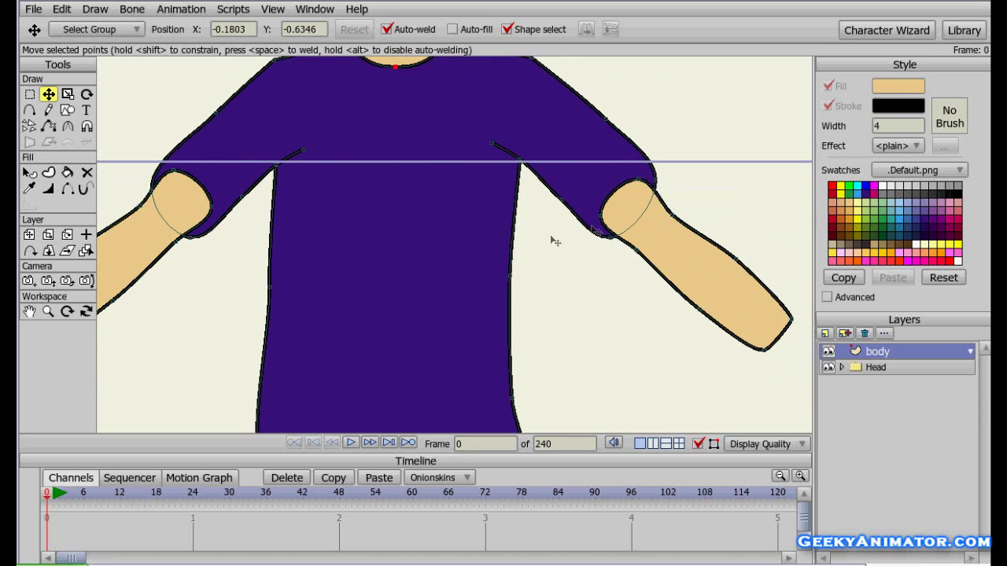
{"action": "left_click", "coordinate": [601, 229]}
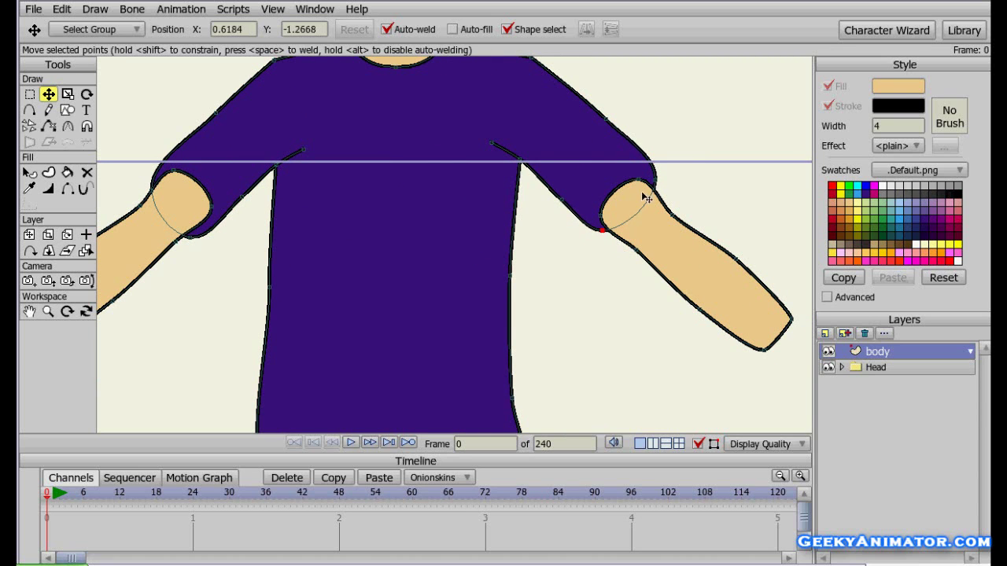
{"action": "left_click", "coordinate": [651, 179]}
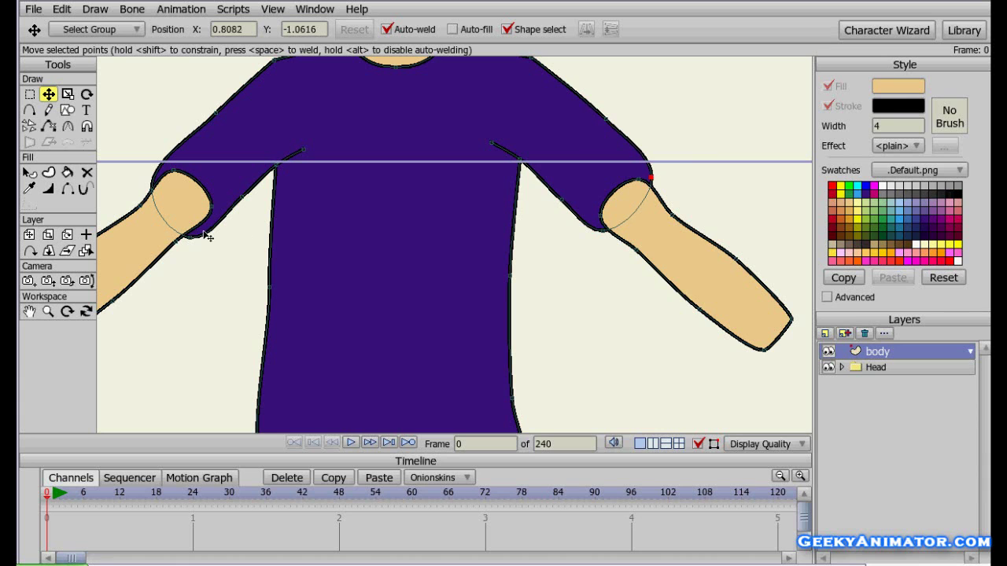
{"action": "left_click_drag", "start_coordinate": [191, 239], "coordinate": [210, 228]}
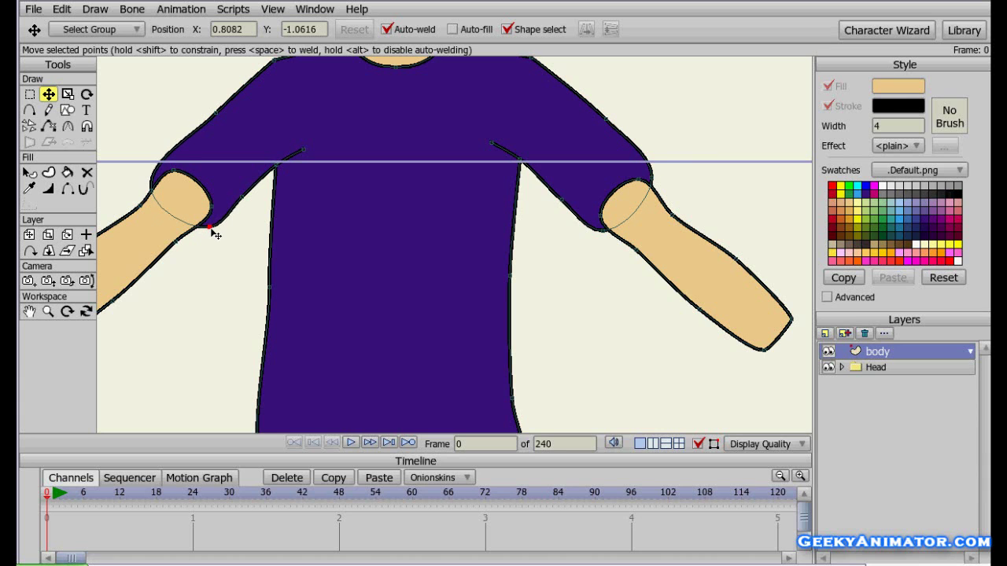
- Try to add a point to the outer edge of the left sleeve's cuff
{"action": "left_click_drag", "start_coordinate": [162, 164], "coordinate": [198, 191]}
{"action": "left_click", "coordinate": [180, 205]}
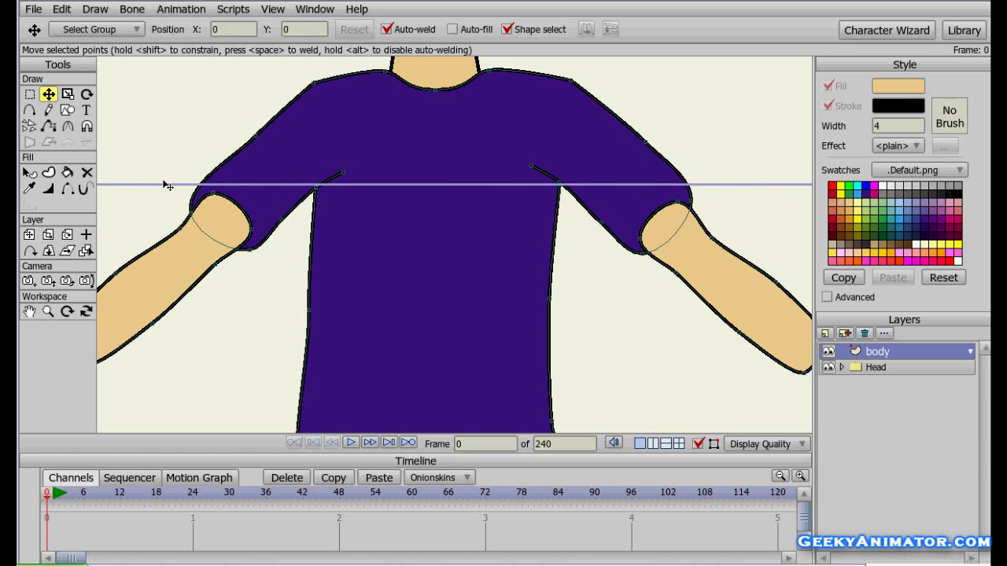
{"action": "double_click", "coordinate": [206, 192]}
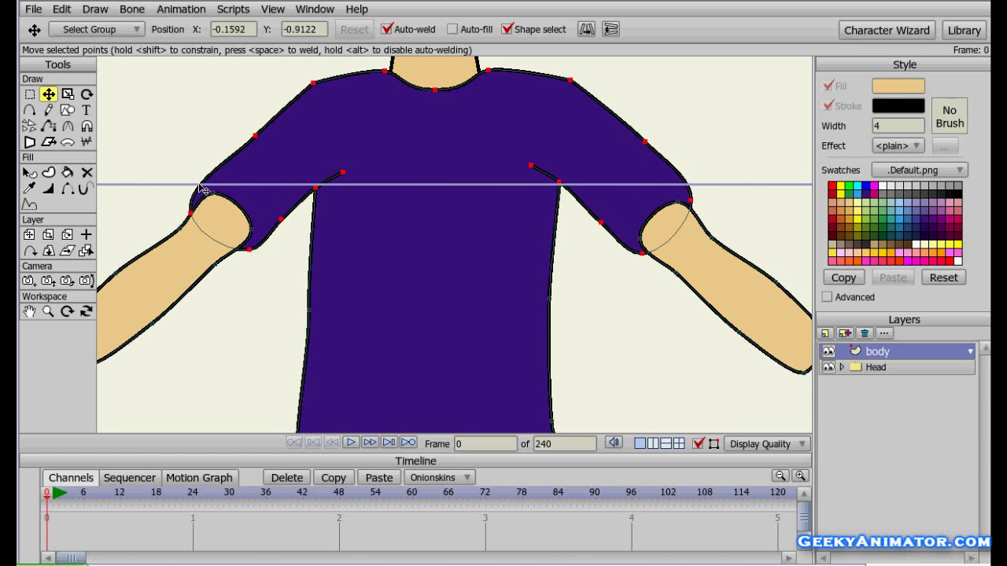
{"action": "left_click", "coordinate": [203, 137]}
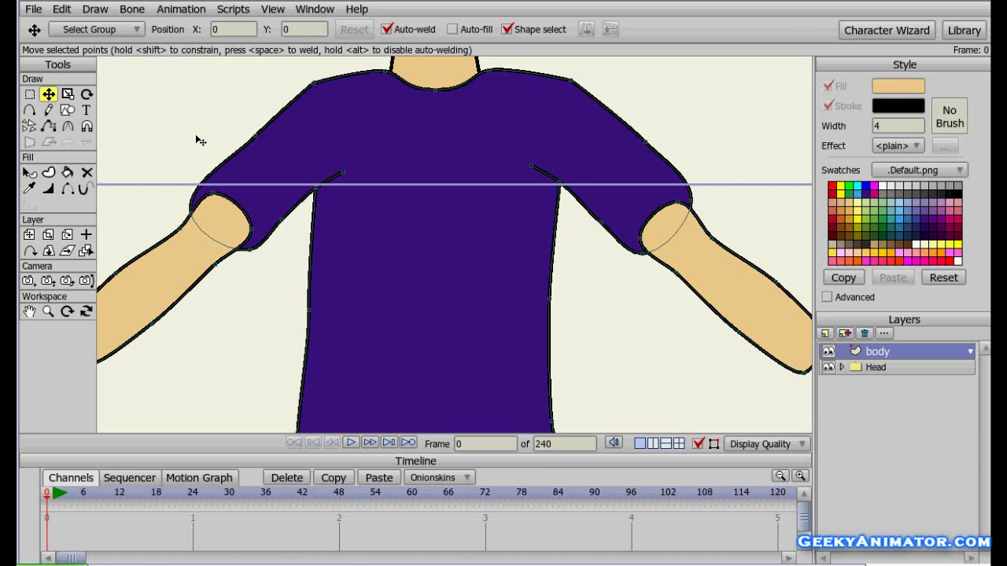
{"action": "left_click", "coordinate": [29, 109]}
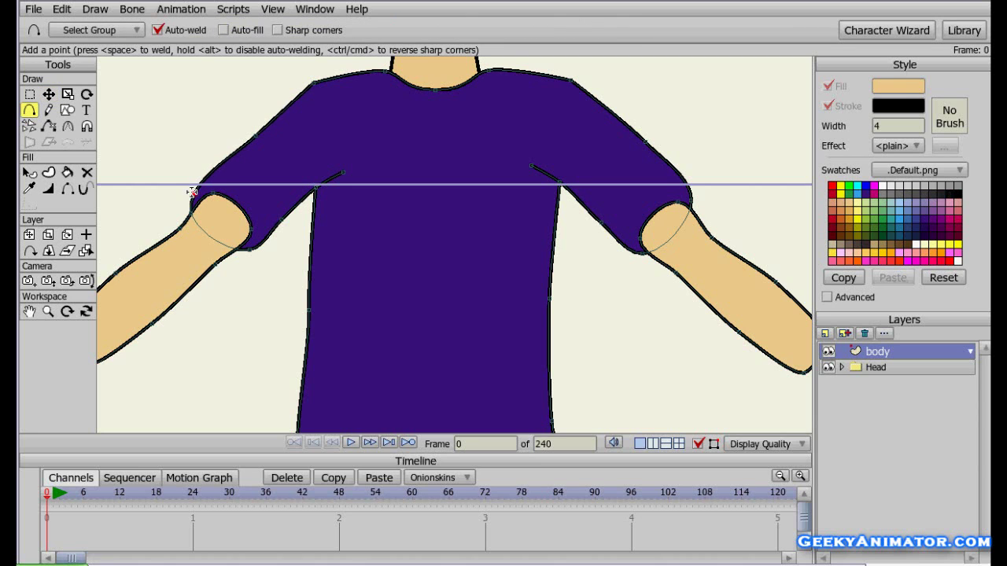
{"action": "left_click_drag", "start_coordinate": [193, 189], "coordinate": [169, 192]}
{"action": "key", "text": "ctrl+z"}
- Move the outer point of the left sleeve's cuff inward so the cuff sits closer to the forearm
{"action": "key", "text": "t"}
{"action": "mouse_move", "coordinate": [190, 212]}
{"action": "left_mouse_down"}
{"action": "mouse_move", "coordinate": [197, 198]}
{"action": "mouse_move", "coordinate": [203, 207]}
{"action": "left_mouse_up"}
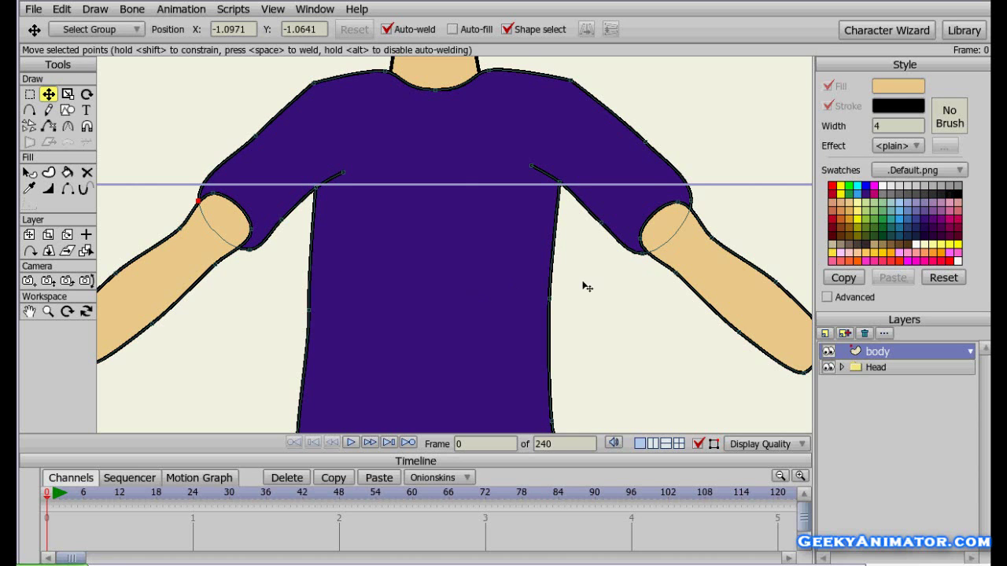
{"action": "scroll", "coordinate": [516, 312], "scroll_direction": "down", "scroll_amount": 3}
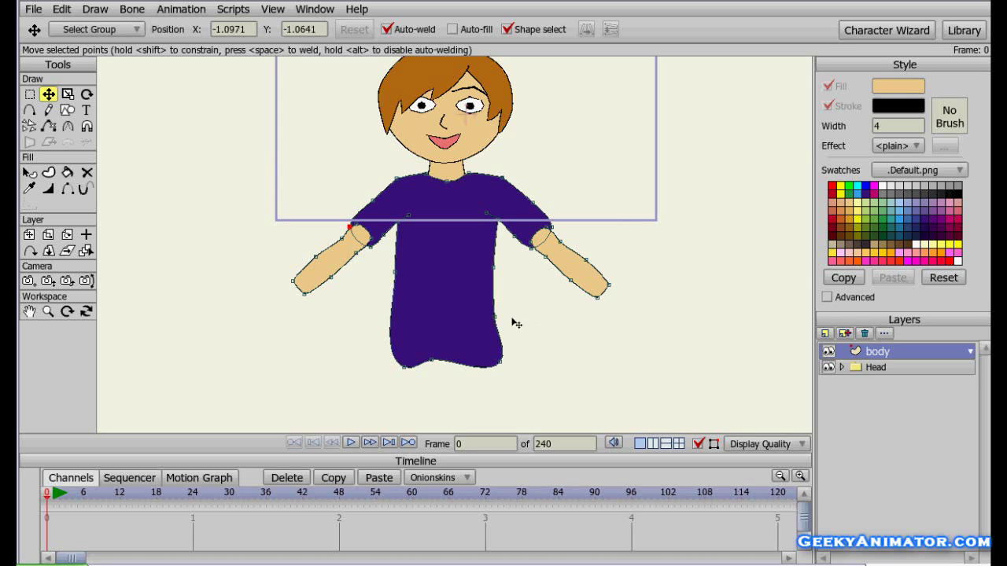
{"action": "left_click", "coordinate": [522, 254]}
- Add a new vector layer above the body layer and name it "L hand"
{"action": "left_click", "coordinate": [827, 334]}
{"action": "left_click", "coordinate": [842, 348]}
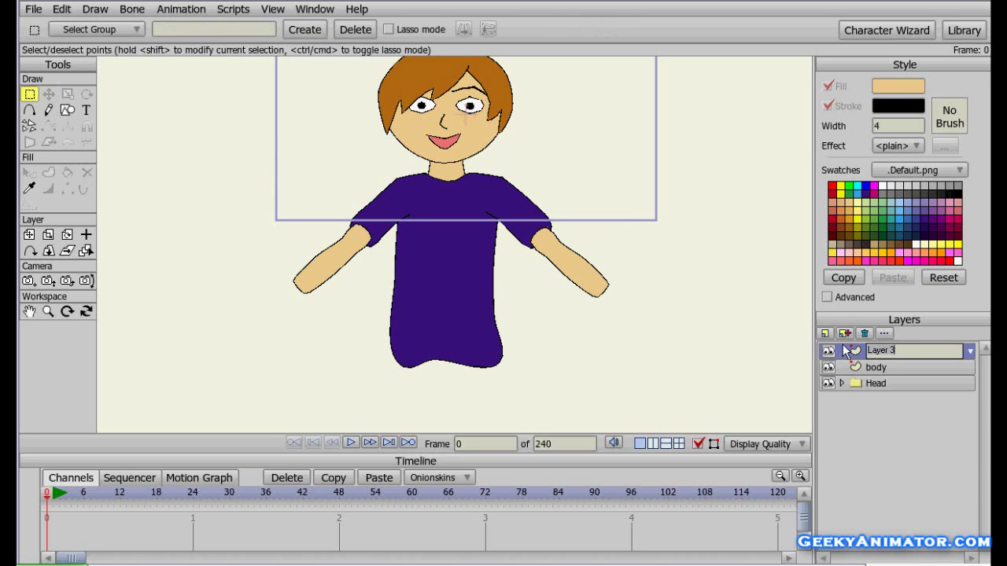
{"action": "type", "text": "L hand"}
{"action": "key", "text": "Return"}
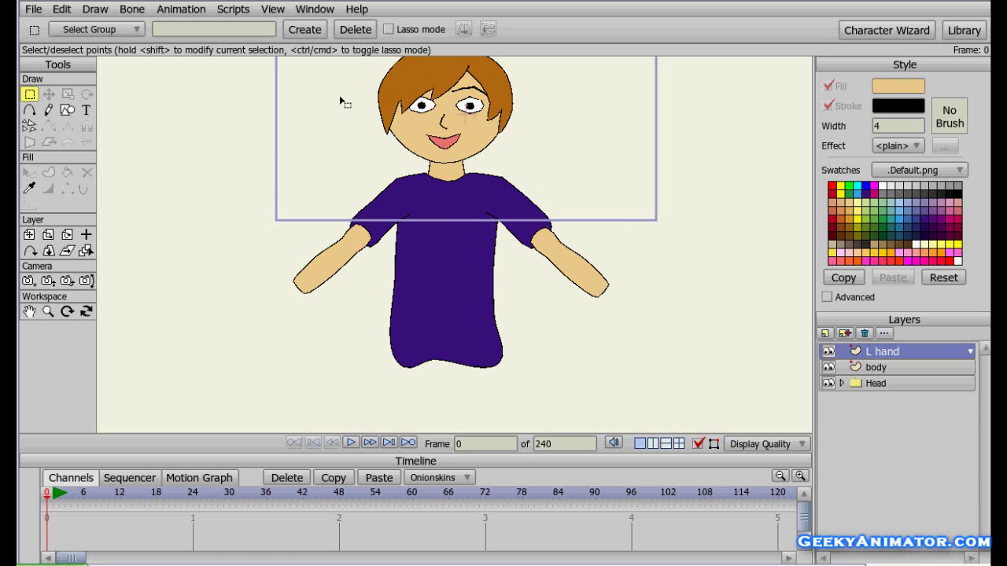
- Draw a closed hand outline with a thumb and four fingers at the left forearm's wrist on the L hand layer
{"action": "scroll", "coordinate": [362, 298], "scroll_direction": "up", "scroll_amount": 5}
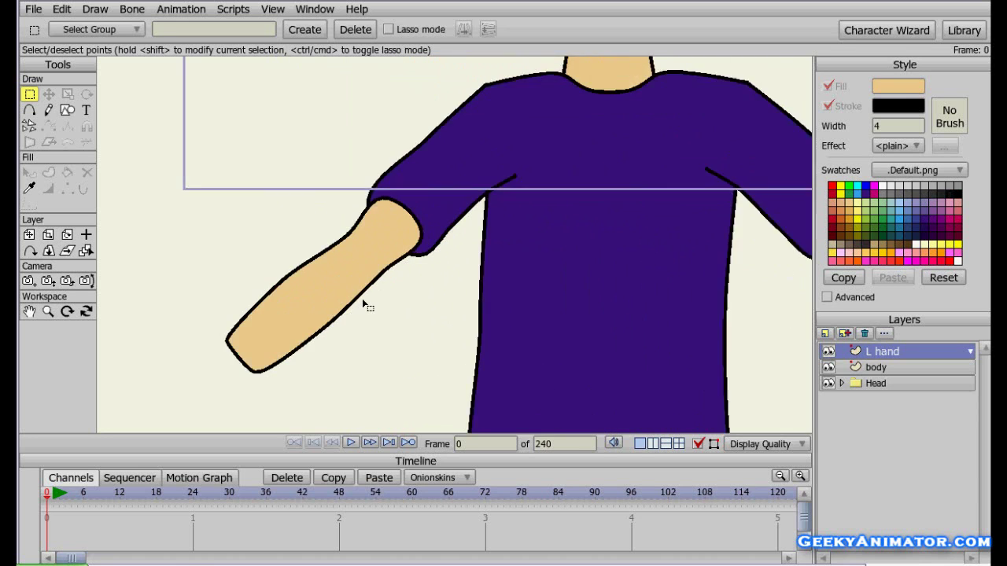
{"action": "left_click", "coordinate": [30, 111]}
{"action": "left_click_drag", "start_coordinate": [270, 227], "coordinate": [203, 245]}
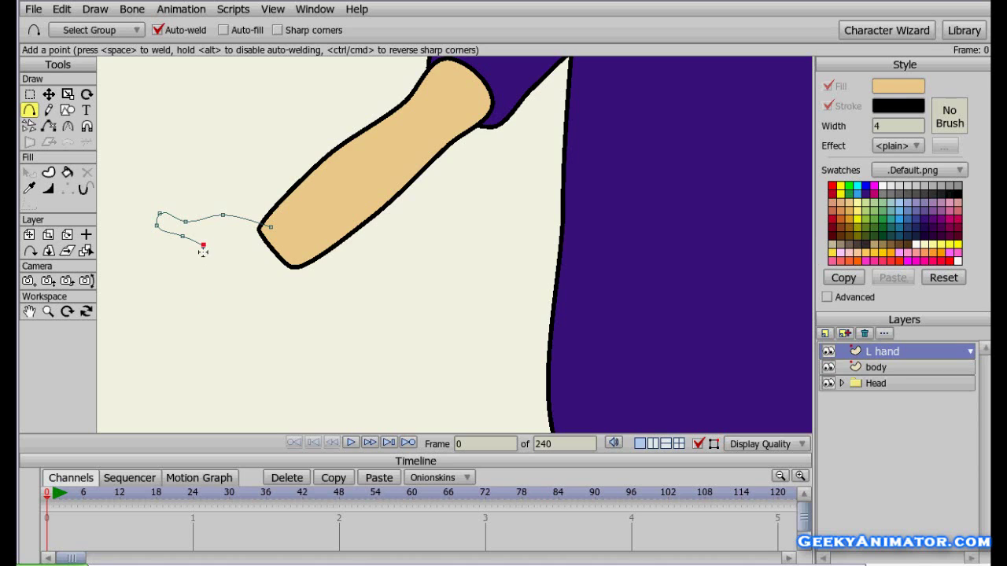
{"action": "left_click_drag", "start_coordinate": [204, 246], "coordinate": [190, 327]}
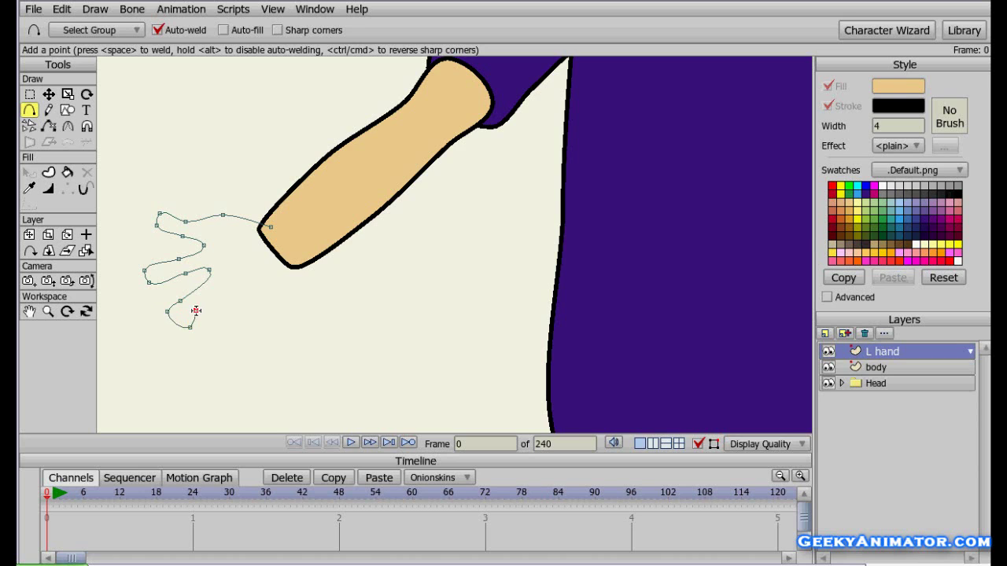
{"action": "left_click", "coordinate": [195, 311]}
{"action": "left_click_drag", "start_coordinate": [219, 289], "coordinate": [293, 251]}
{"action": "left_click_drag", "start_coordinate": [293, 252], "coordinate": [269, 226]}
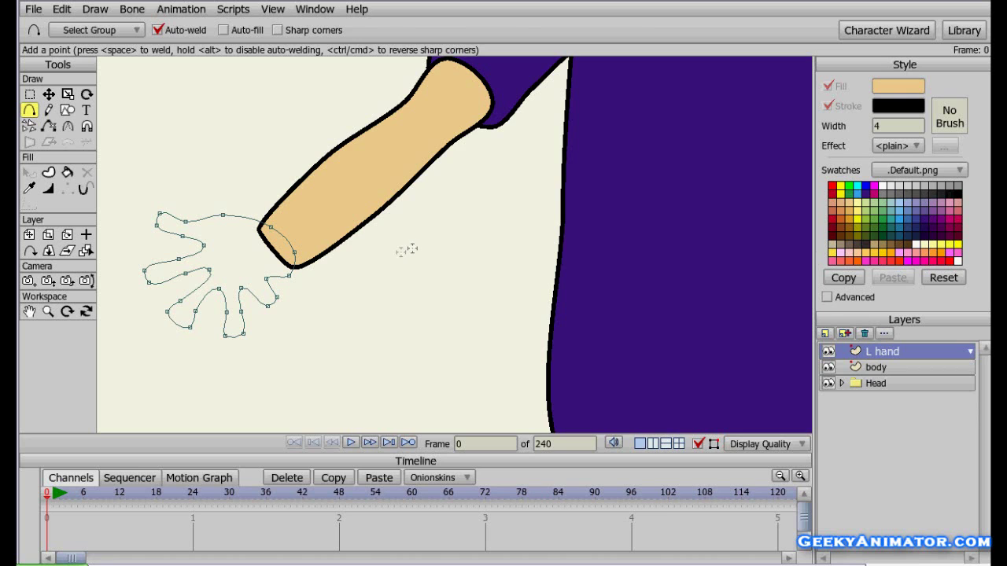
- Lengthen the little finger and reposition the thumb's points to reshape it
{"action": "key", "text": "t"}
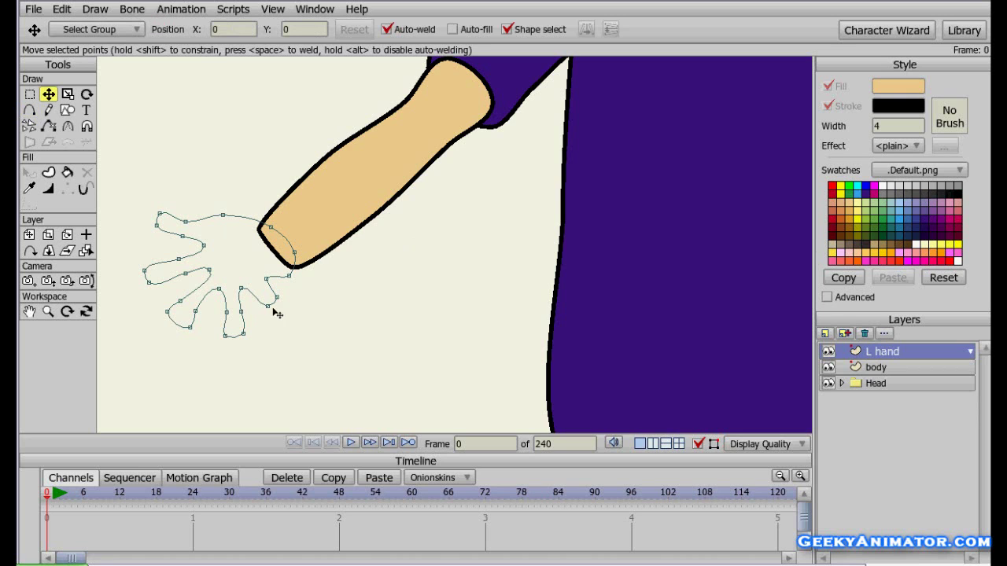
{"action": "mouse_move", "coordinate": [269, 305]}
{"action": "left_mouse_down"}
{"action": "mouse_move", "coordinate": [272, 324]}
{"action": "mouse_move", "coordinate": [280, 303]}
{"action": "mouse_move", "coordinate": [280, 316]}
{"action": "left_mouse_up"}
{"action": "key", "text": "ctrl+a"}
{"action": "key", "text": "ctrl+z"}
{"action": "left_click_drag", "start_coordinate": [190, 224], "coordinate": [159, 206]}
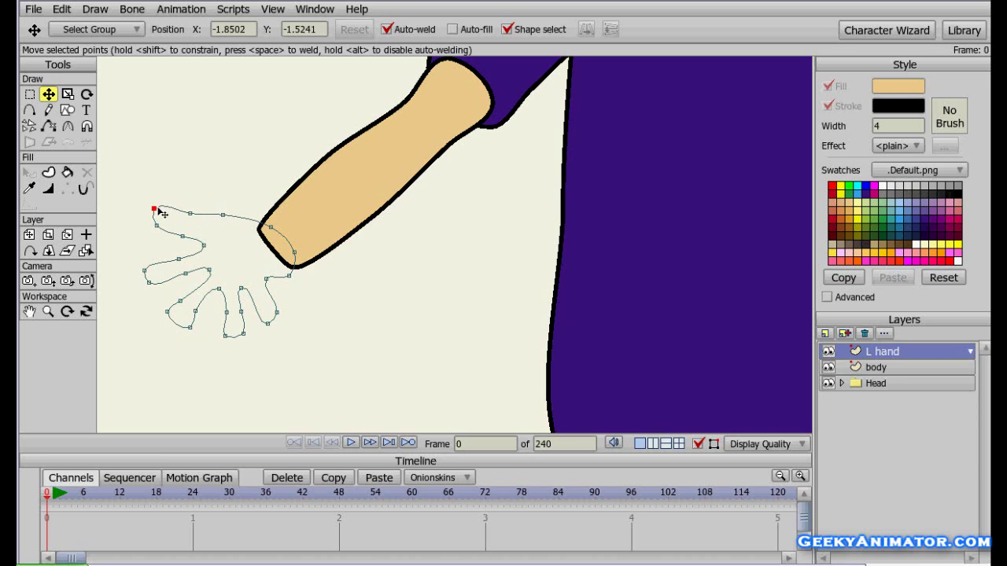
{"action": "left_click", "coordinate": [160, 227]}
{"action": "left_click_drag", "start_coordinate": [183, 236], "coordinate": [193, 235]}
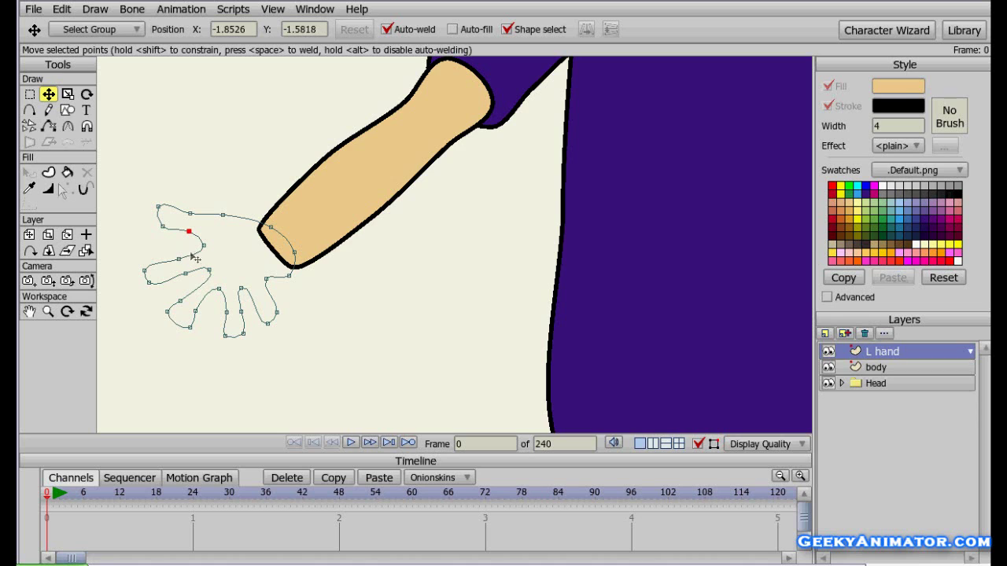
- Try to adjust the curvature at the points between the fingers
{"action": "left_click", "coordinate": [68, 126]}
{"action": "left_click", "coordinate": [203, 246]}
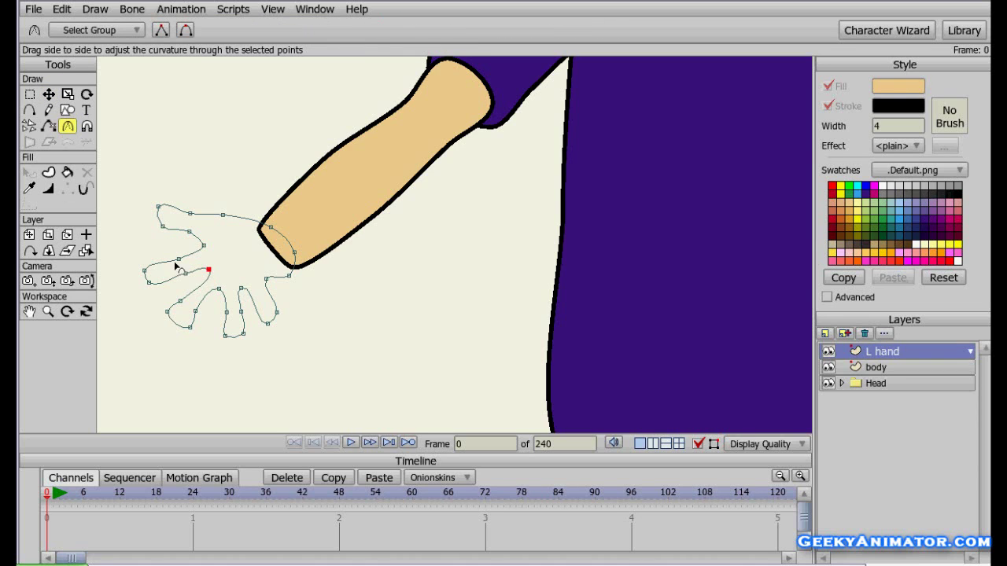
{"action": "left_click", "coordinate": [218, 289]}
{"action": "left_click", "coordinate": [240, 288]}
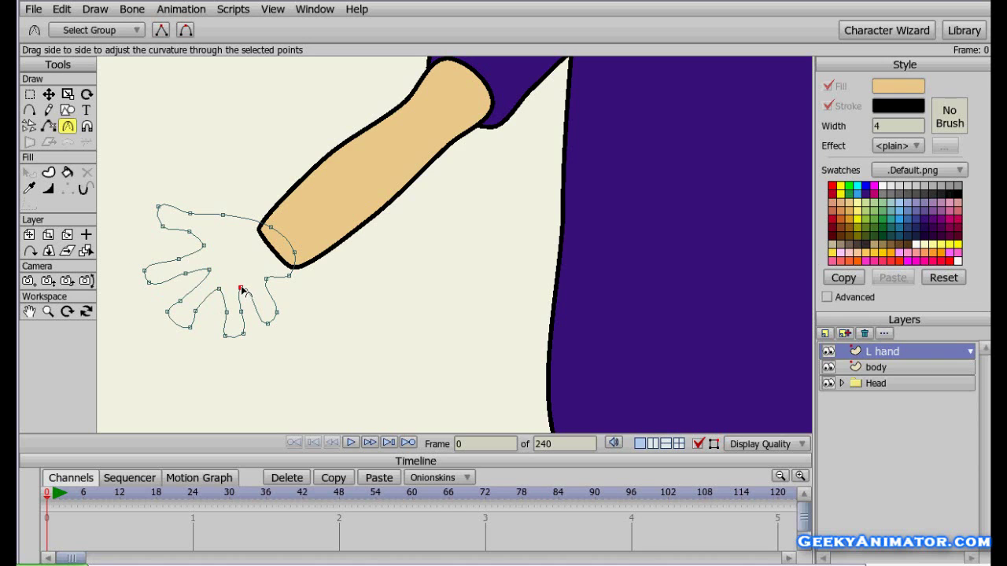
- Select all points of the finger next to the thumb and shift it slightly downward
{"action": "left_click", "coordinate": [29, 93]}
{"action": "mouse_move", "coordinate": [127, 248]}
{"action": "left_mouse_down"}
{"action": "mouse_move", "coordinate": [163, 285]}
{"action": "mouse_move", "coordinate": [220, 283]}
{"action": "left_mouse_up"}
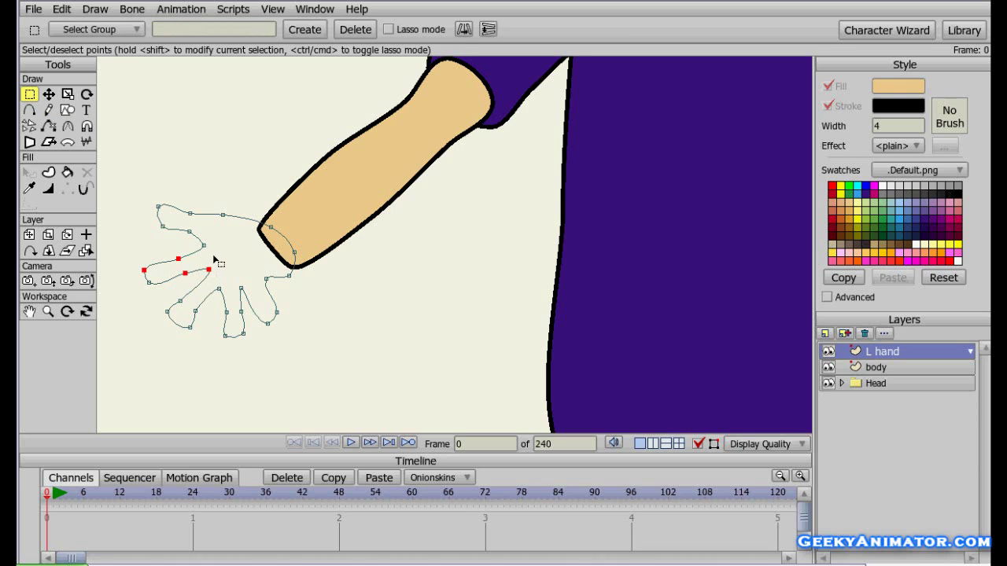
{"action": "left_click", "coordinate": [203, 245], "text": "shift"}
{"action": "left_click_drag", "start_coordinate": [140, 280], "coordinate": [140, 280]}
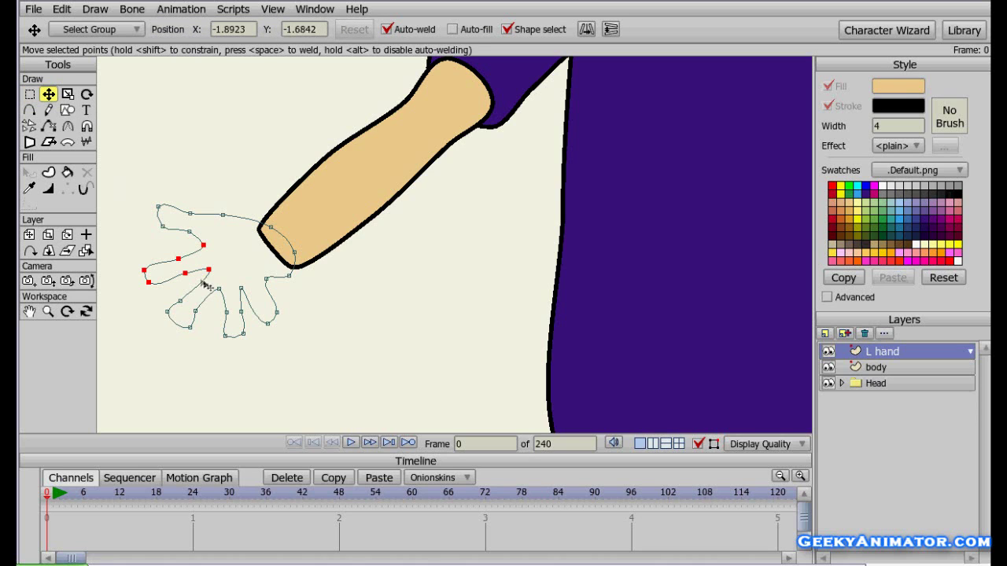
{"action": "mouse_move", "coordinate": [183, 272]}
{"action": "left_mouse_down"}
{"action": "mouse_move", "coordinate": [176, 267]}
{"action": "mouse_move", "coordinate": [185, 277]}
{"action": "left_mouse_up"}
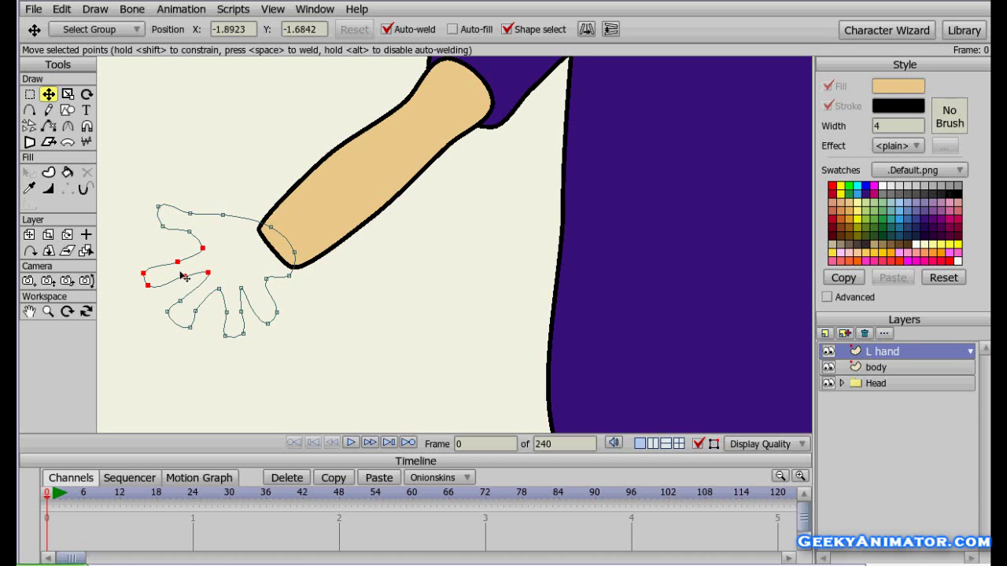
{"action": "left_click", "coordinate": [184, 277]}
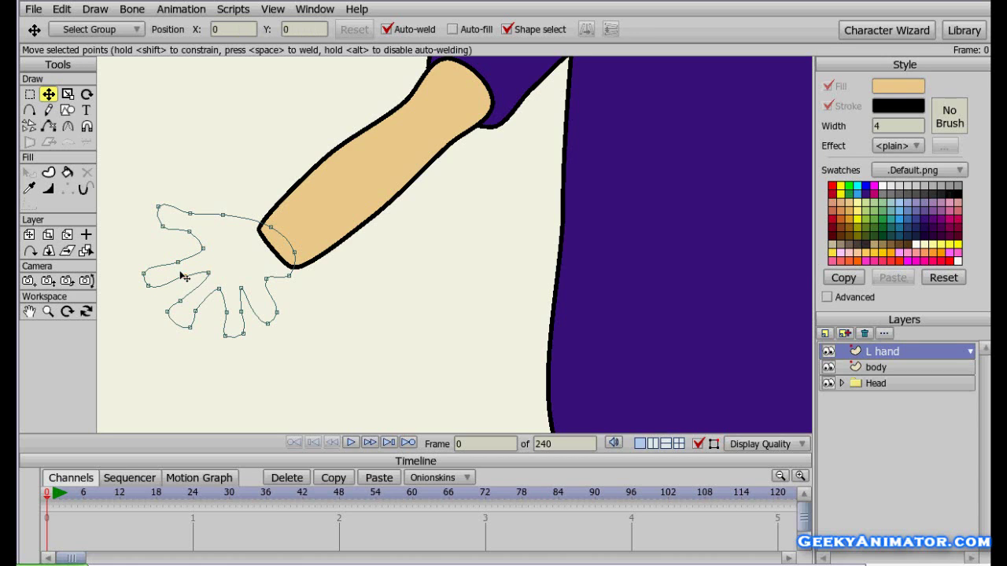
- Reposition the points of the other three fingers to slim them and shorten the little finger
{"action": "left_click", "coordinate": [183, 323]}
{"action": "left_click", "coordinate": [226, 313]}
{"action": "left_click_drag", "start_coordinate": [227, 315], "coordinate": [260, 300]}
{"action": "left_click", "coordinate": [268, 323], "text": "shift"}
{"action": "left_click", "coordinate": [260, 303]}
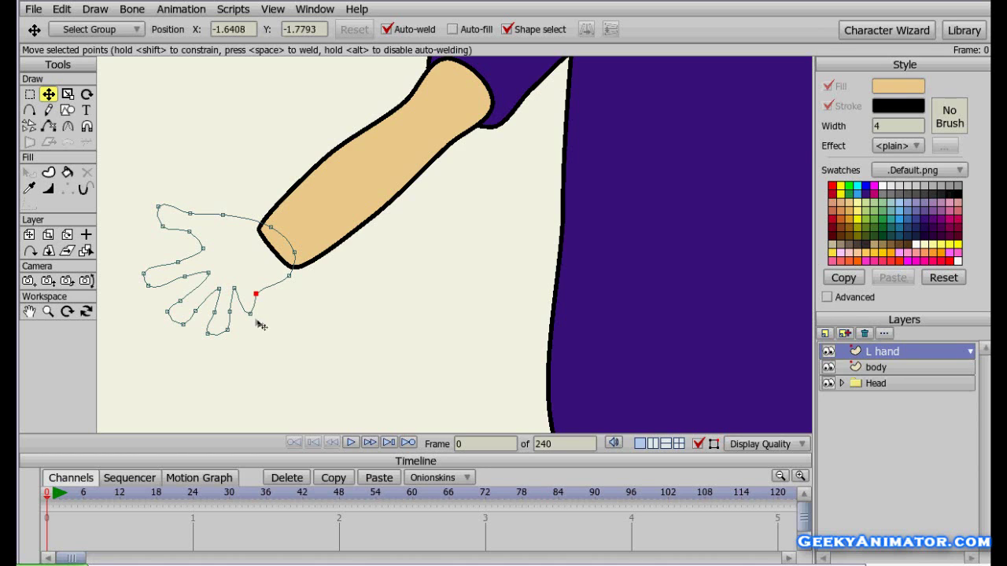
{"action": "left_click", "coordinate": [244, 316]}
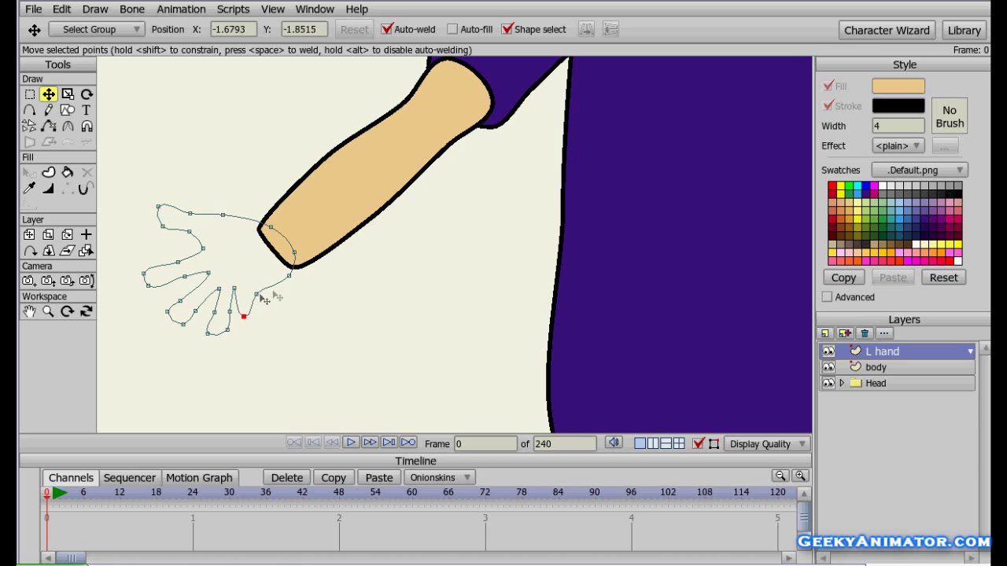
- Widen the hand's wrist end around the forearm and shift the whole outline to align with the wrist
{"action": "left_click_drag", "start_coordinate": [290, 276], "coordinate": [282, 290]}
{"action": "left_click_drag", "start_coordinate": [271, 228], "coordinate": [275, 216]}
{"action": "left_click_drag", "start_coordinate": [294, 251], "coordinate": [299, 252]}
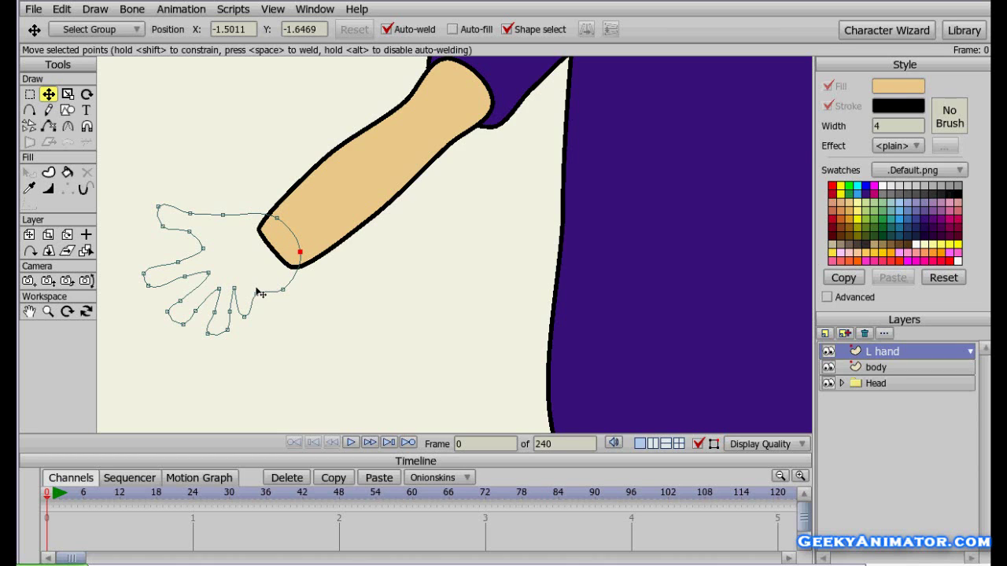
{"action": "left_click_drag", "start_coordinate": [283, 290], "coordinate": [257, 326]}
{"action": "key", "text": "ctrl+a"}
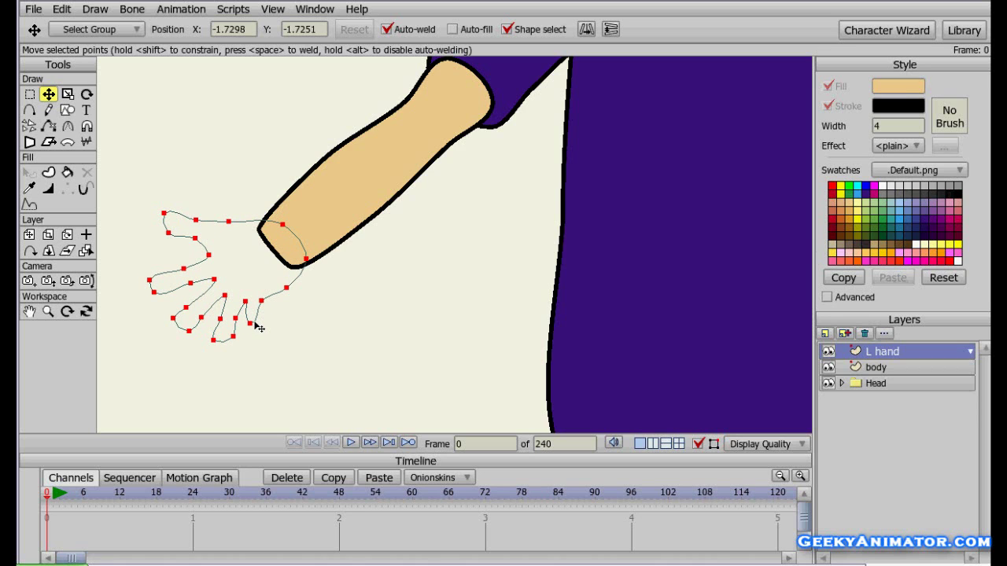
{"action": "left_click", "coordinate": [250, 319]}
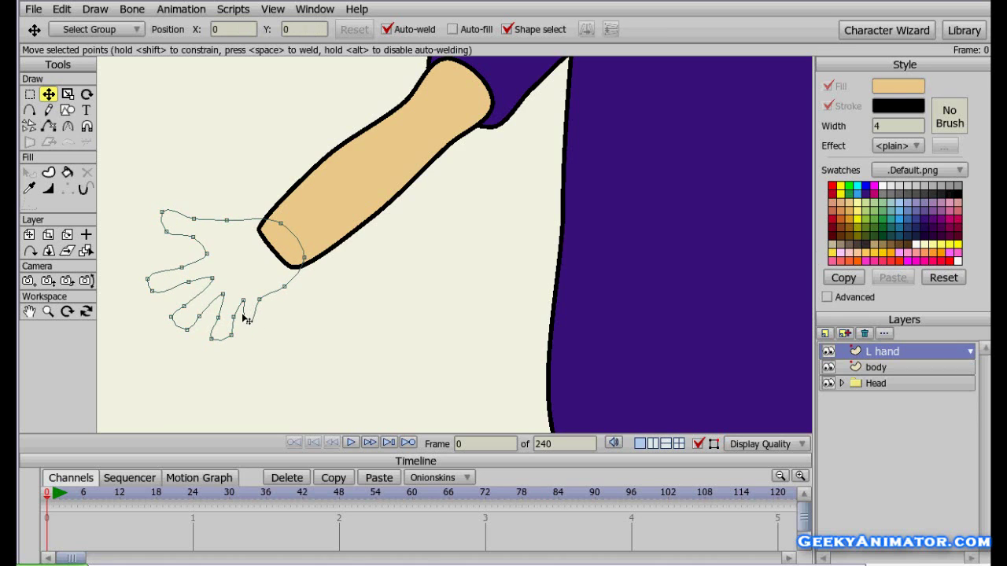
- Create a filled shape from the hand outline with the skin-coloured fill and a black stroke of width 4
{"action": "left_click", "coordinate": [48, 172]}
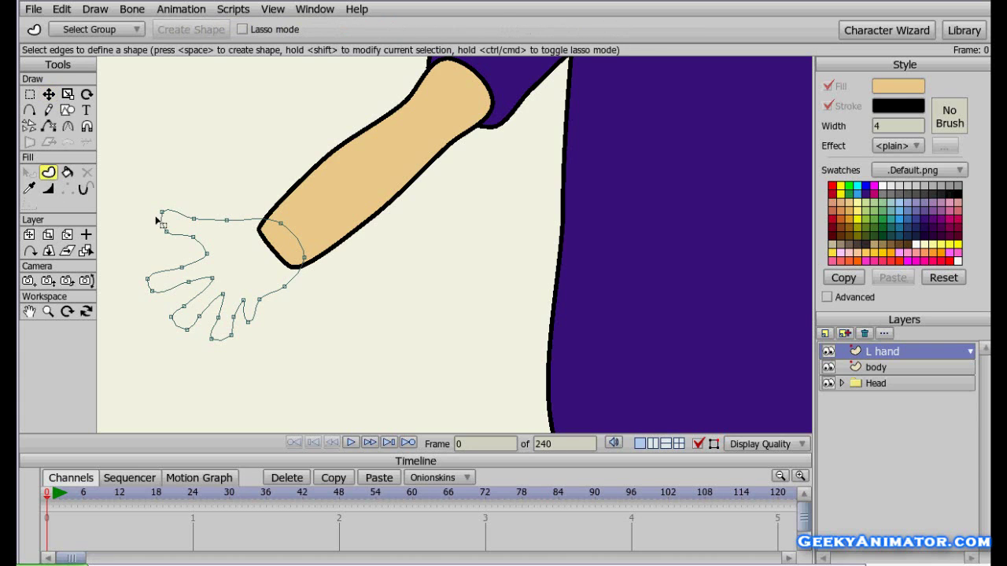
{"action": "left_click", "coordinate": [210, 224]}
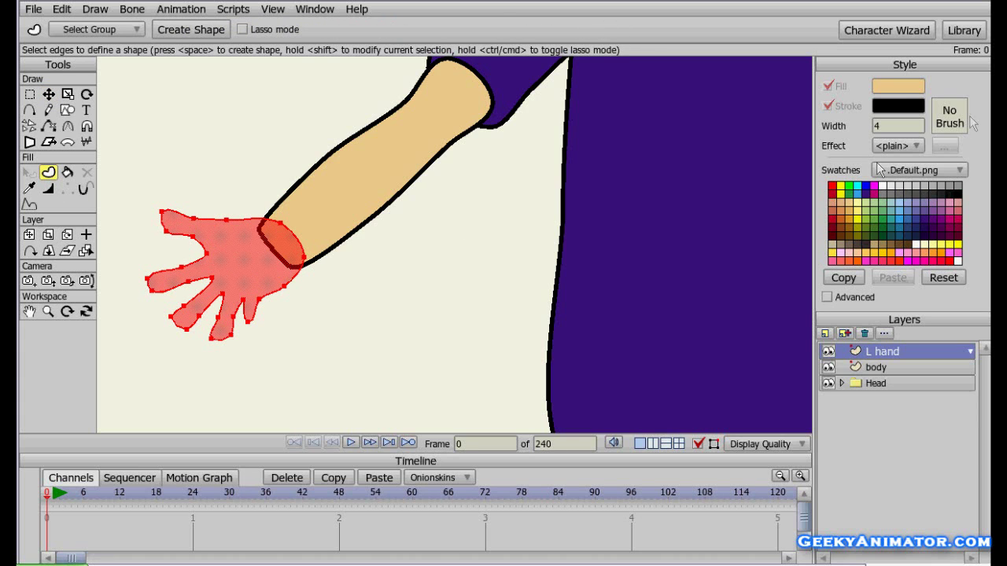
{"action": "key", "text": "space"}
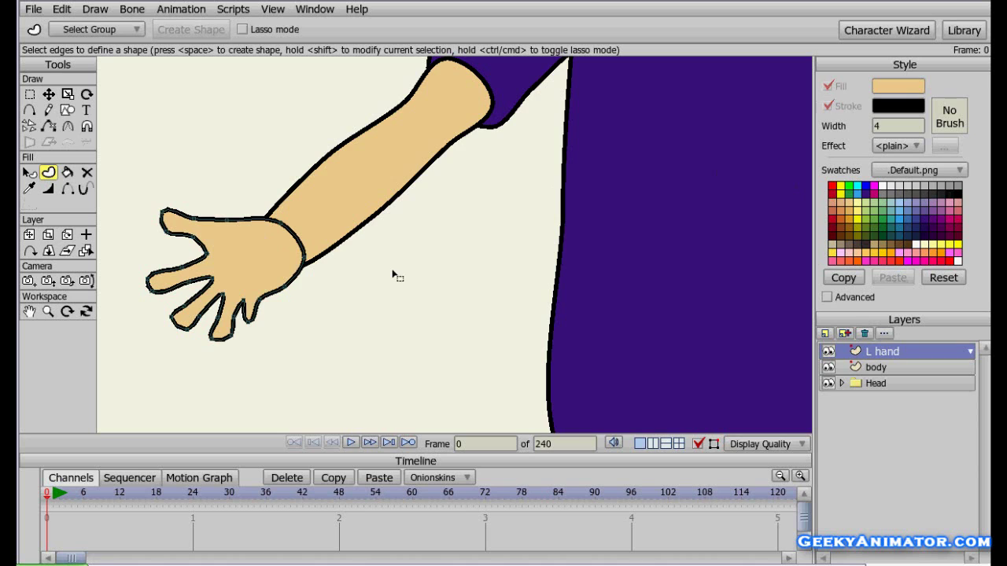
- Hide the hand's outline edge across the wrist and taper the line width at both ends of the gap
{"action": "left_click", "coordinate": [69, 191]}
{"action": "left_click", "coordinate": [291, 231]}
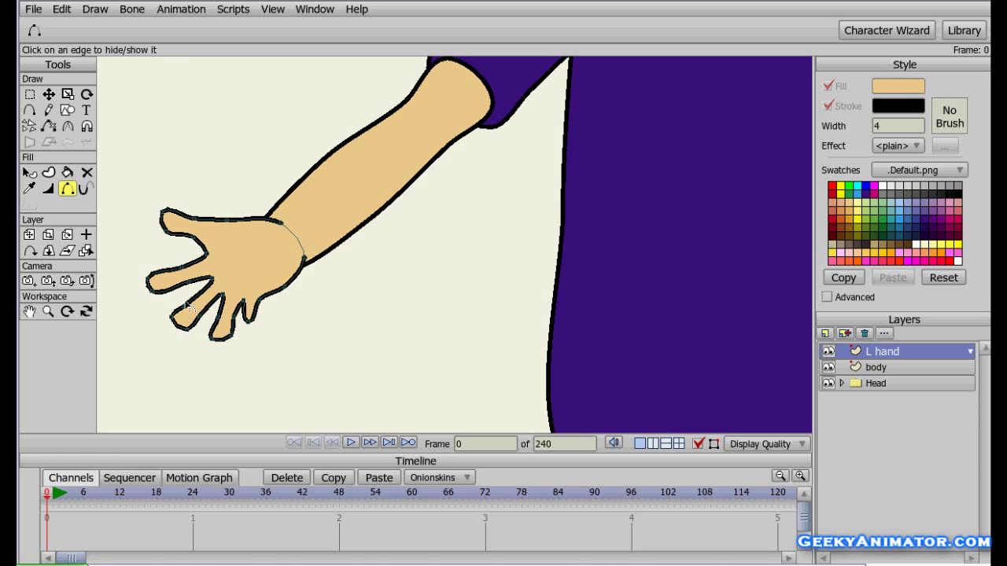
{"action": "left_click", "coordinate": [48, 190]}
{"action": "left_click_drag", "start_coordinate": [284, 232], "coordinate": [262, 227]}
{"action": "left_click_drag", "start_coordinate": [305, 259], "coordinate": [283, 265]}
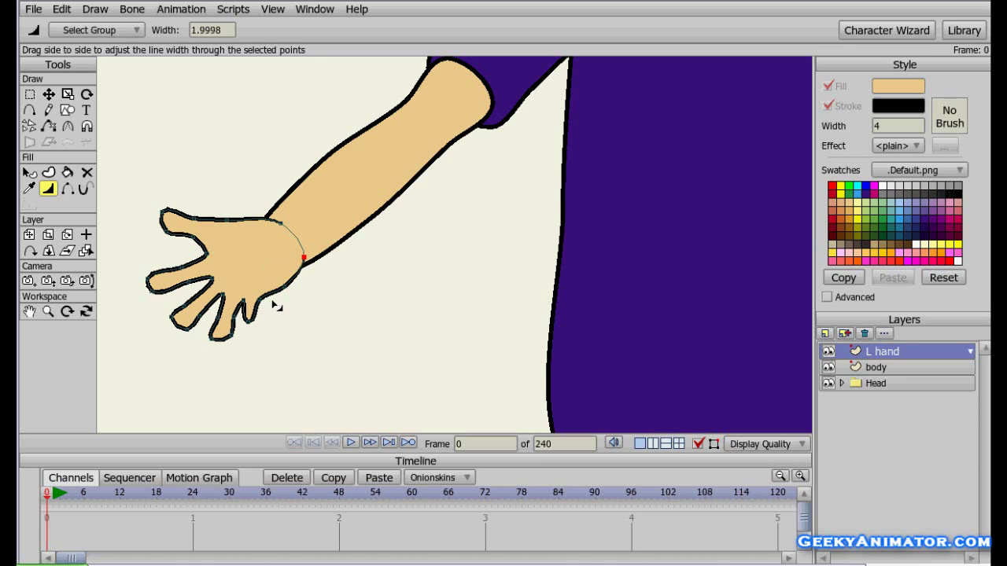
- Lengthen the little finger slightly by its tip point and shift the thumb's tip points inward to shorten the thumb
{"action": "key", "text": "t"}
{"action": "left_click", "coordinate": [249, 330]}
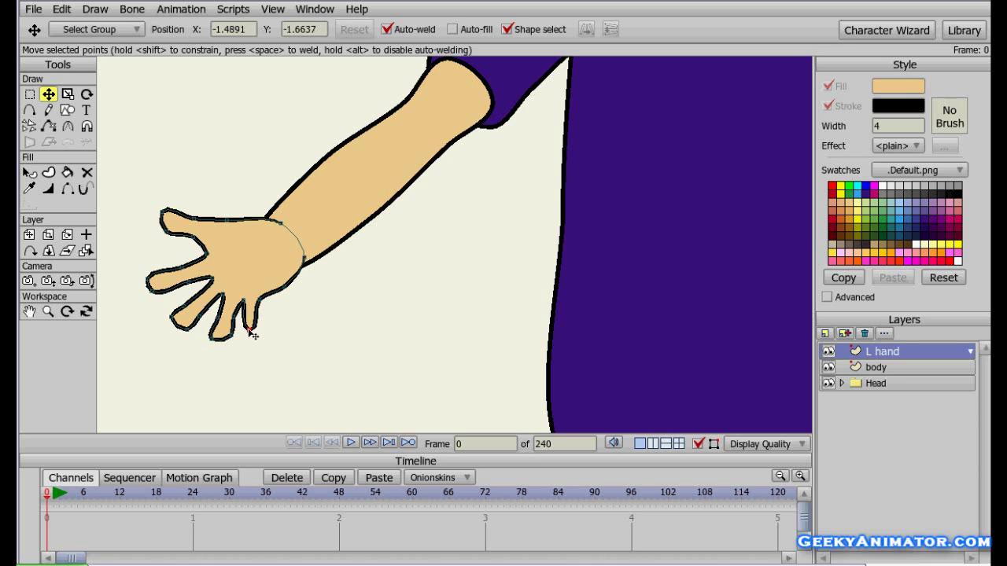
{"action": "scroll", "coordinate": [320, 343], "scroll_direction": "down", "scroll_amount": 3}
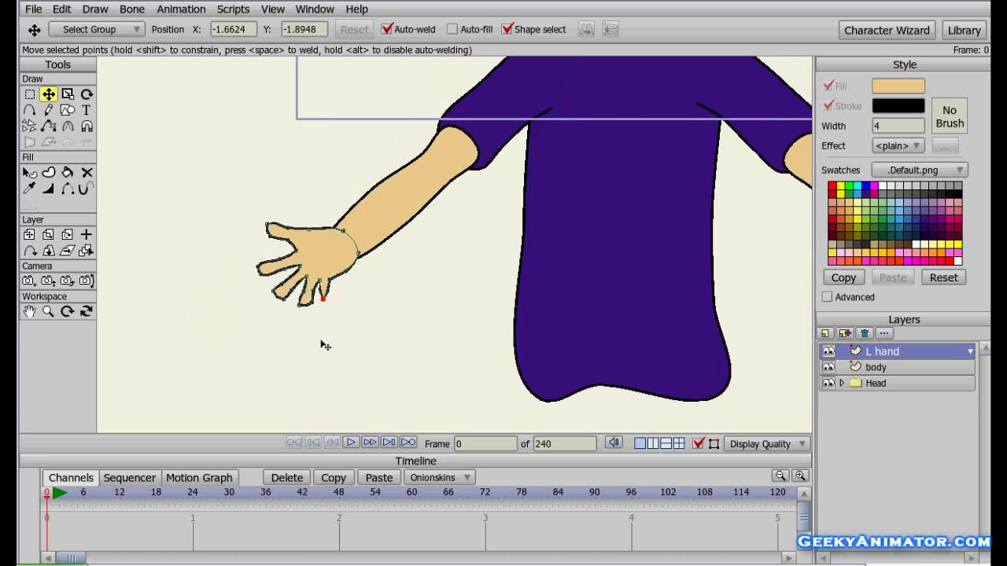
{"action": "scroll", "coordinate": [320, 343], "scroll_direction": "up", "scroll_amount": 3}
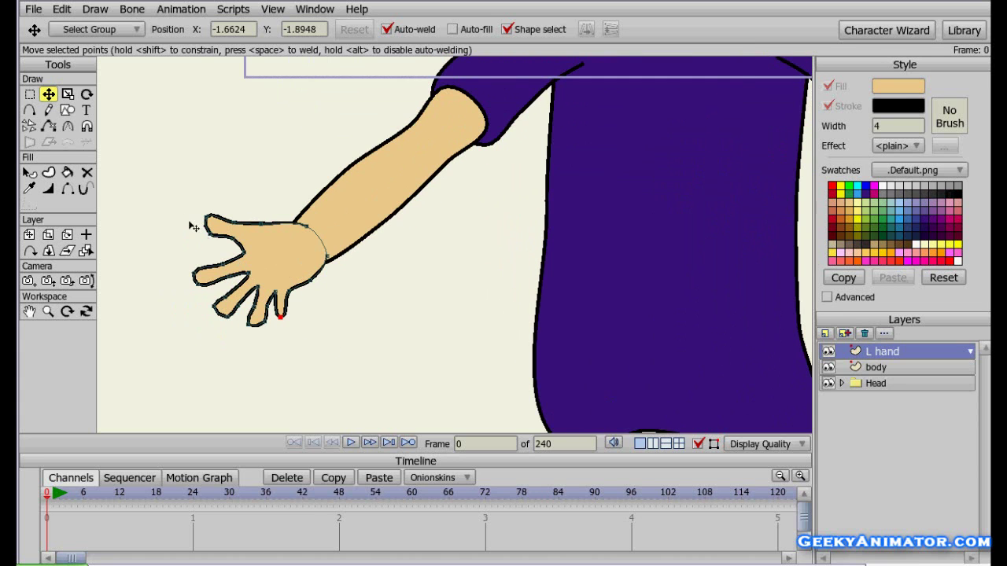
{"action": "left_click", "coordinate": [30, 93]}
{"action": "mouse_move", "coordinate": [171, 185]}
{"action": "left_mouse_down"}
{"action": "mouse_move", "coordinate": [224, 240]}
{"action": "mouse_move", "coordinate": [209, 211]}
{"action": "left_mouse_up"}
{"action": "key", "text": "t"}
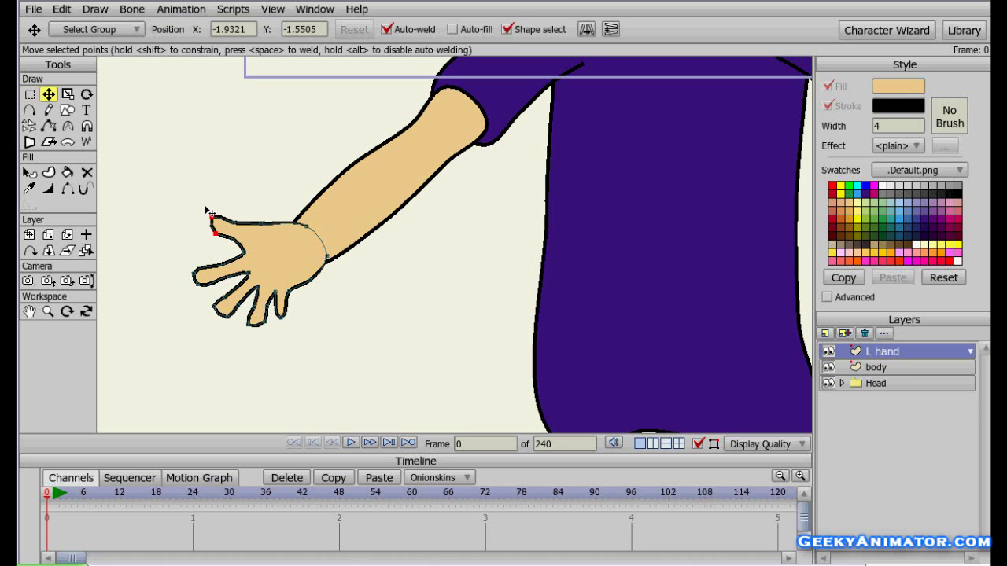
{"action": "left_click", "coordinate": [209, 212]}
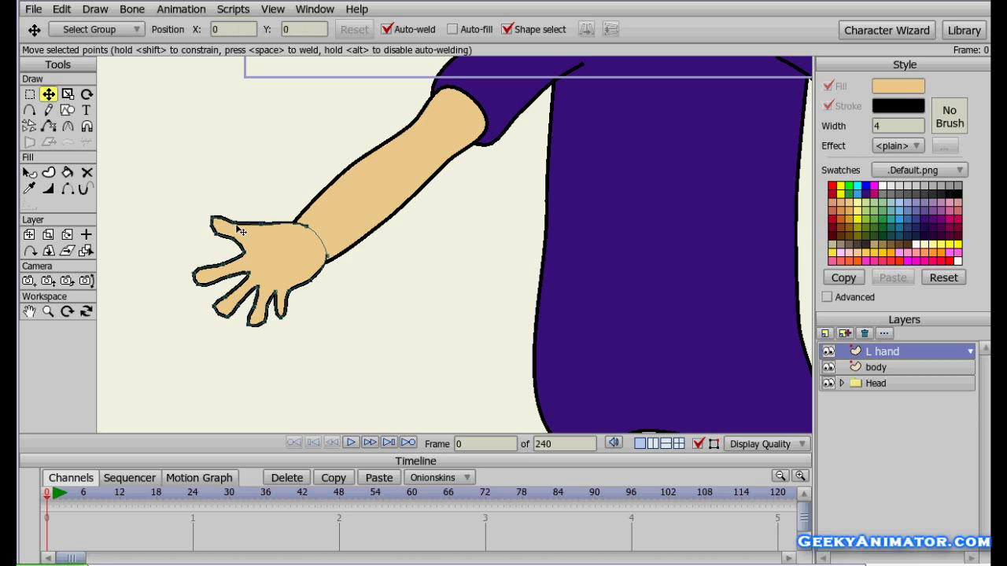
{"action": "left_click_drag", "start_coordinate": [245, 262], "coordinate": [244, 262]}
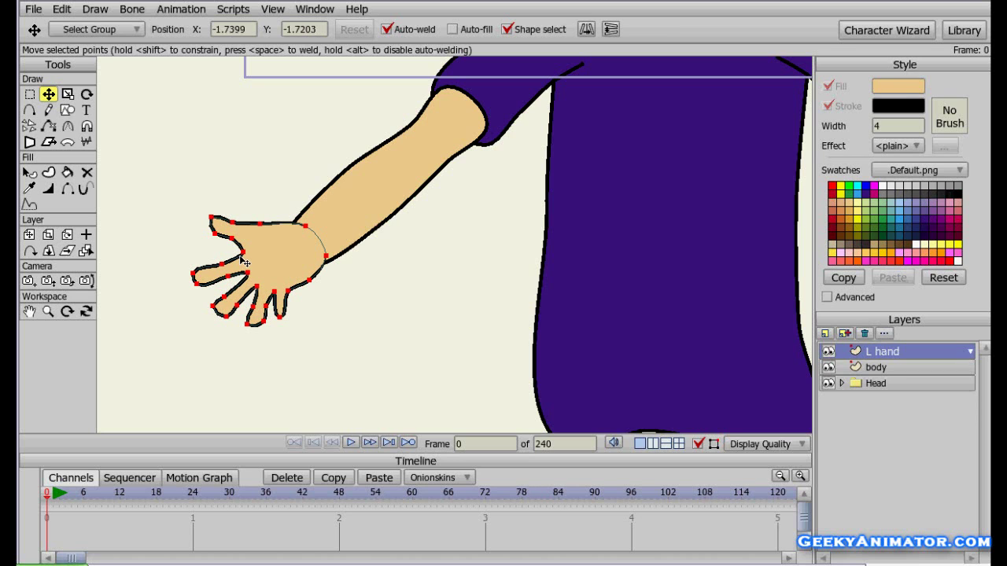
{"action": "left_click", "coordinate": [245, 263]}
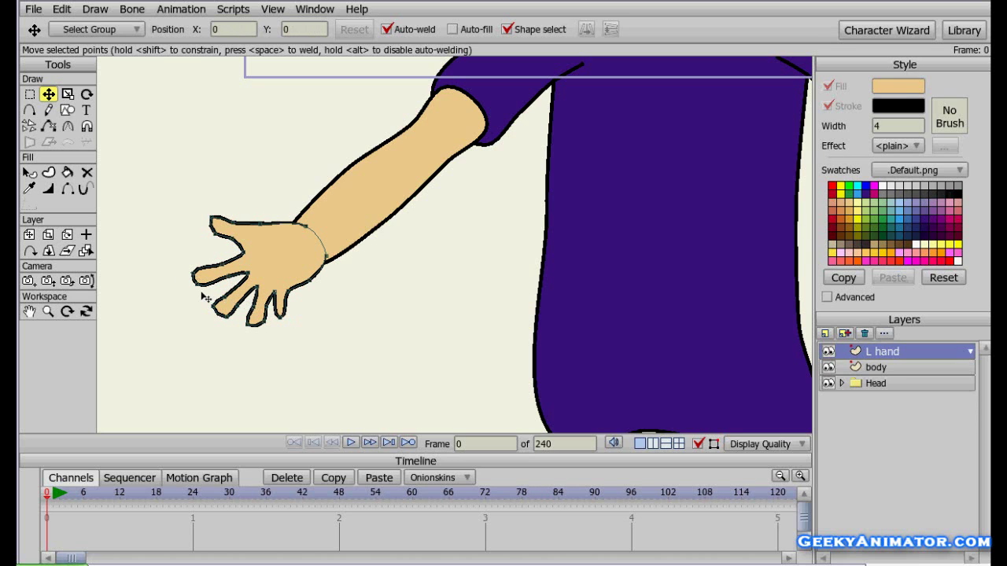
{"action": "left_click", "coordinate": [227, 317]}
- Duplicate the L hand layer and name the copy R hand
{"action": "scroll", "coordinate": [225, 317], "scroll_direction": "up", "scroll_amount": 3}
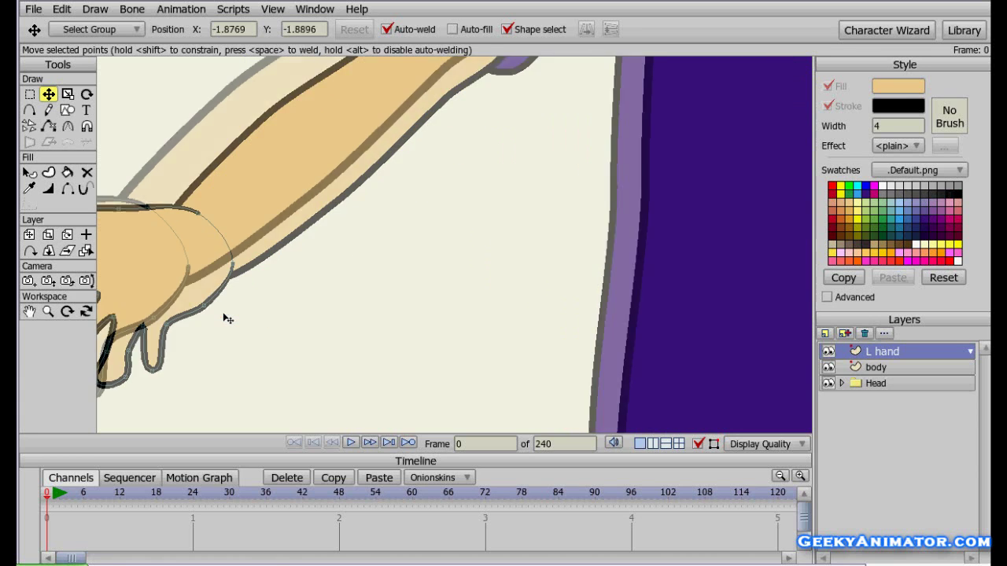
{"action": "scroll", "coordinate": [416, 285], "scroll_direction": "down", "scroll_amount": 1}
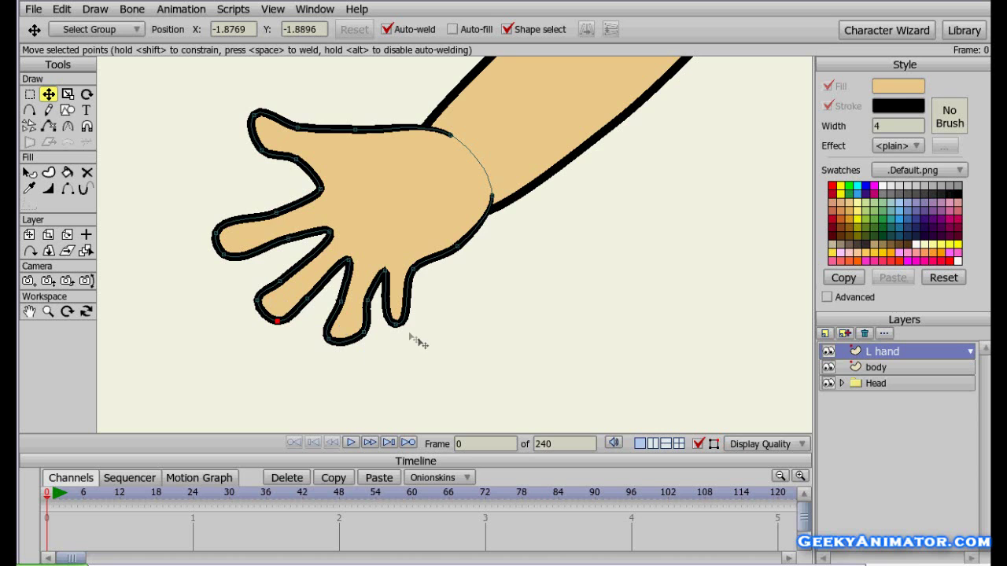
{"action": "scroll", "coordinate": [415, 288], "scroll_direction": "down", "scroll_amount": 4}
{"action": "scroll", "coordinate": [414, 284], "scroll_direction": "up", "scroll_amount": 2}
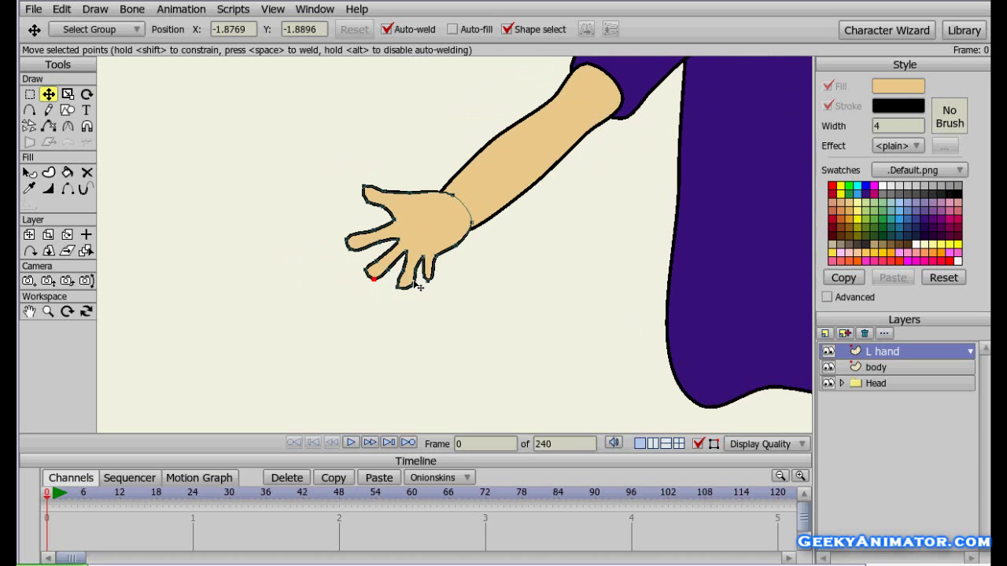
{"action": "scroll", "coordinate": [532, 262], "scroll_direction": "down", "scroll_amount": 3}
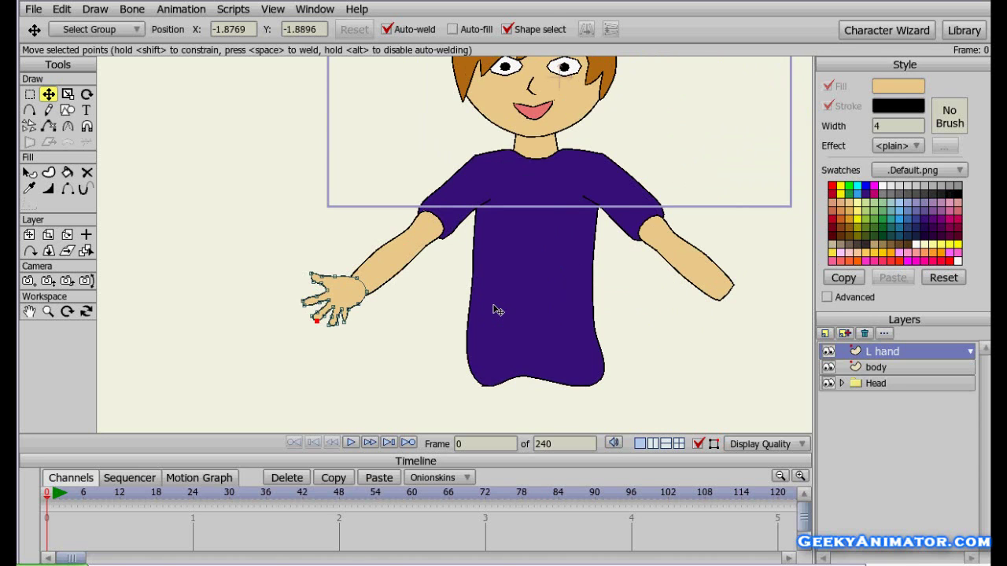
{"action": "scroll", "coordinate": [498, 310], "scroll_direction": "down", "scroll_amount": 2}
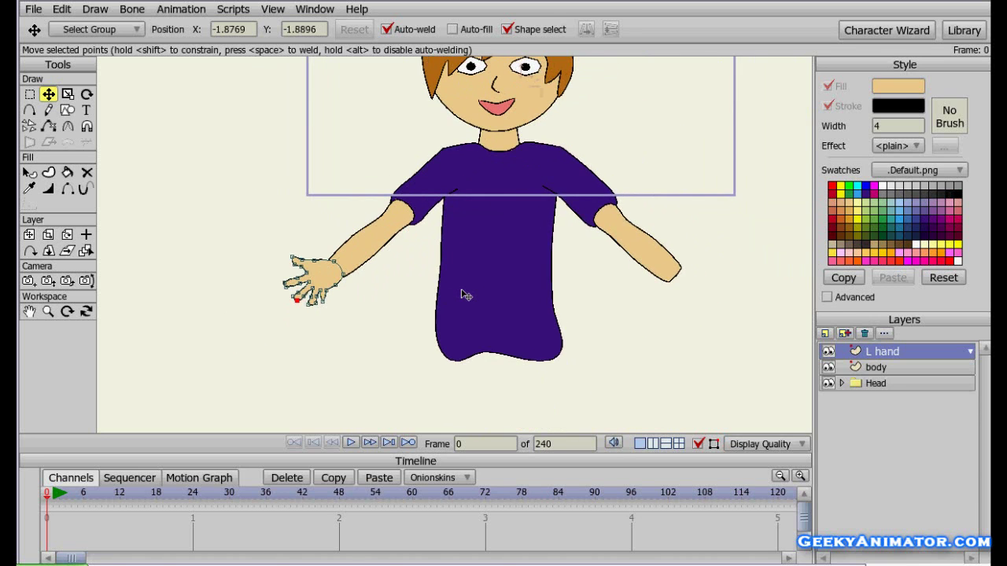
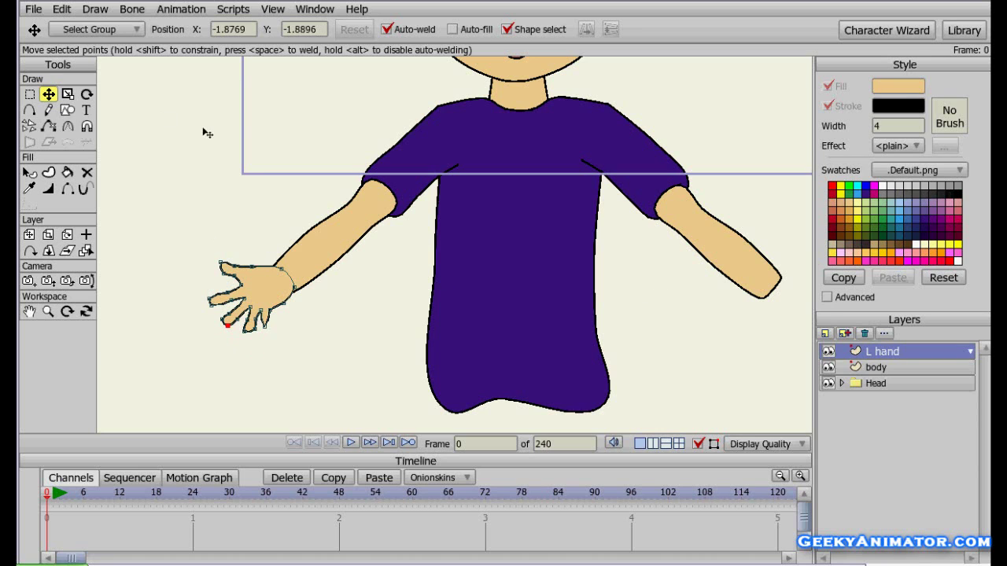
{"action": "left_click", "coordinate": [844, 335]}
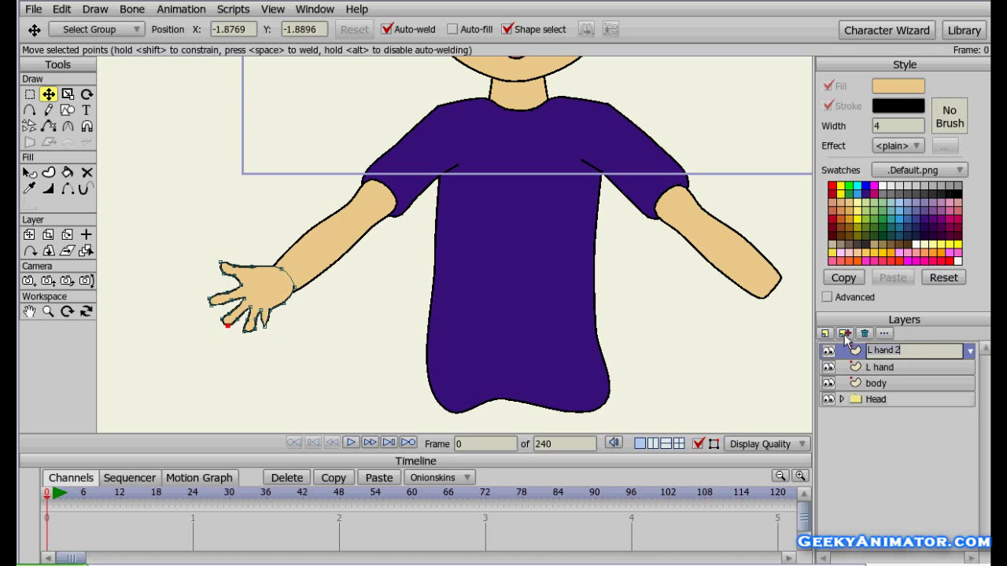
{"action": "left_click", "coordinate": [930, 349]}
{"action": "key", "text": "BackSpace"}
{"action": "key", "text": "BackSpace"}
{"action": "type", "text": "R"}
{"action": "key", "text": "Return"}
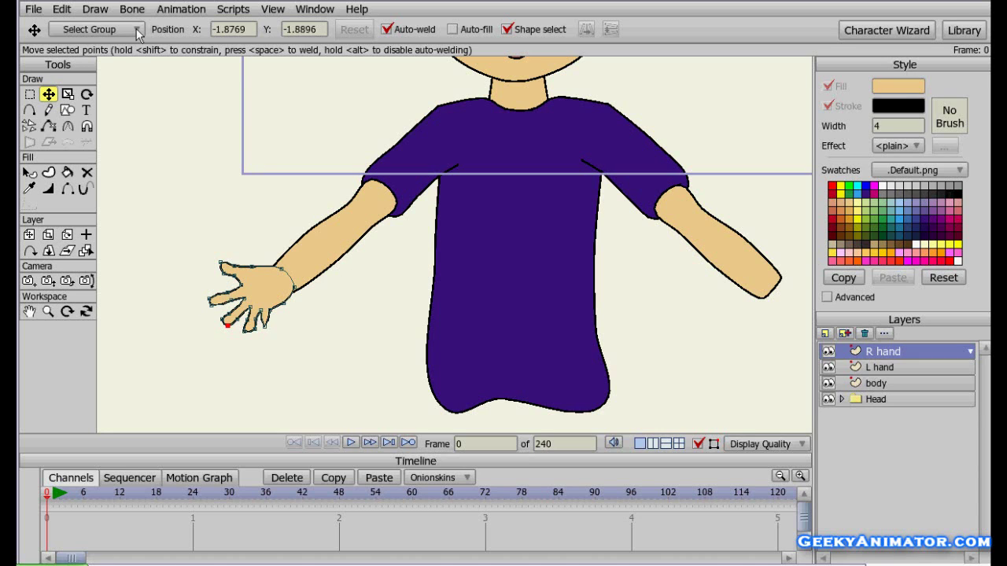
{"action": "left_click", "coordinate": [62, 10]}
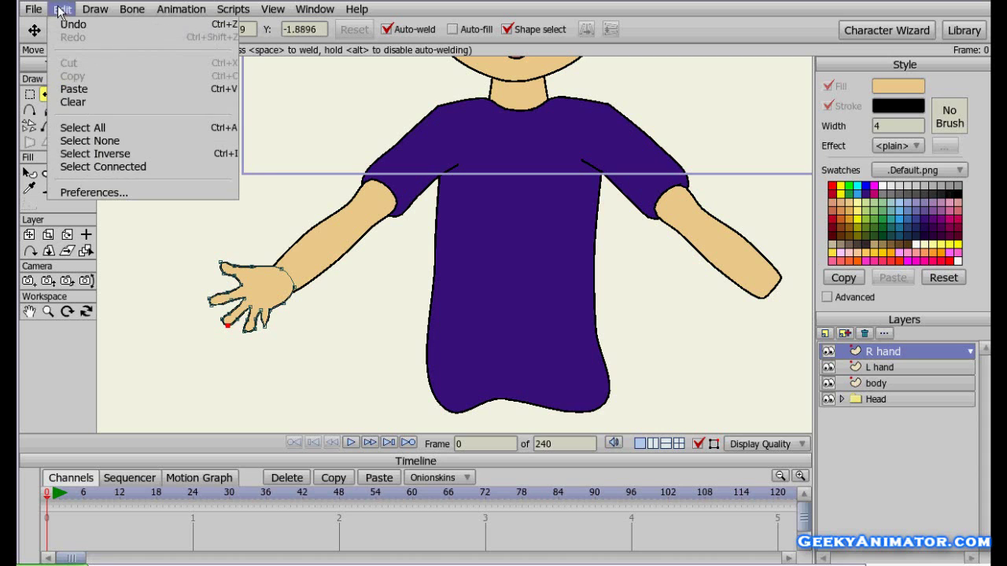
{"action": "mouse_move", "coordinate": [95, 11]}
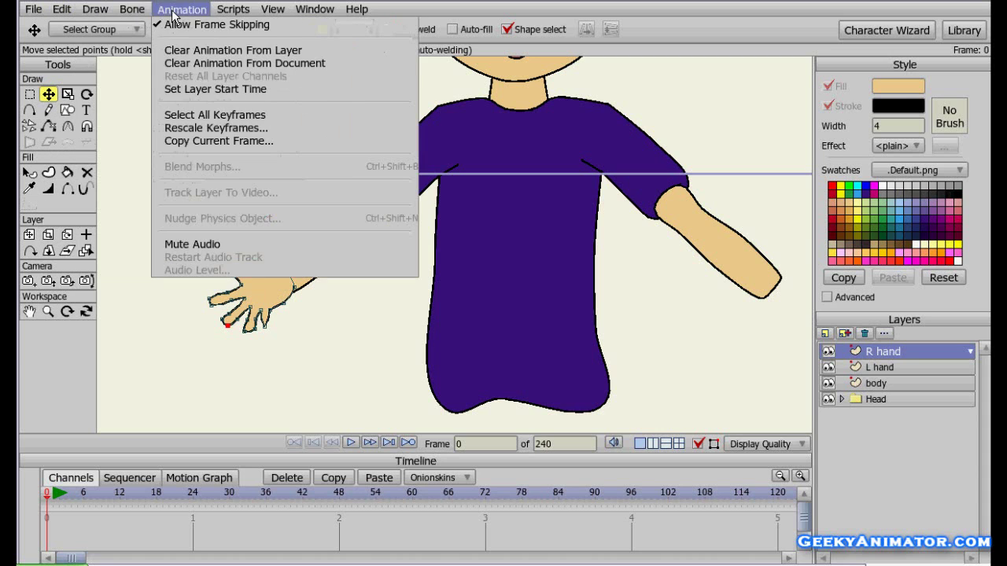
{"action": "mouse_move", "coordinate": [234, 11]}
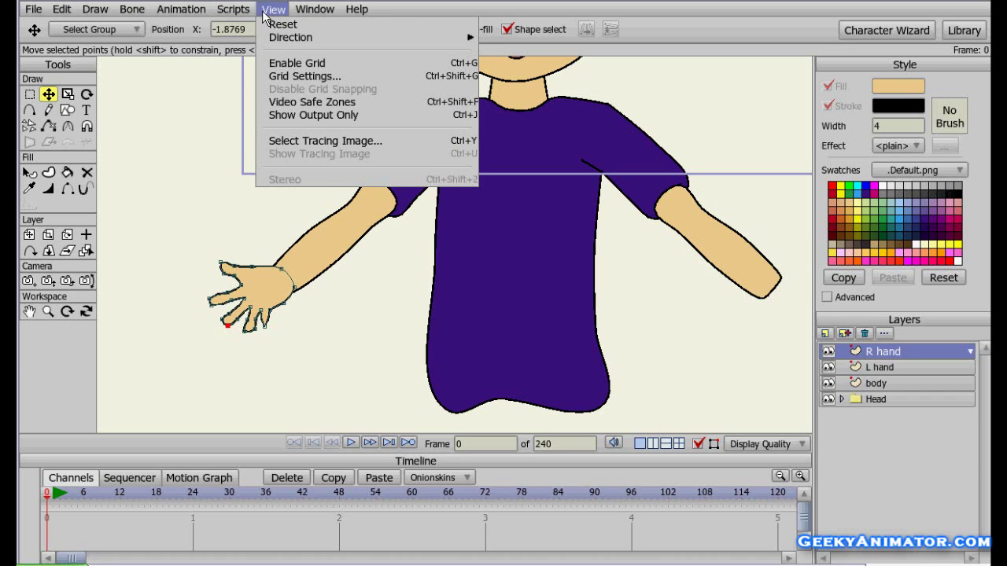
{"action": "mouse_move", "coordinate": [34, 11]}
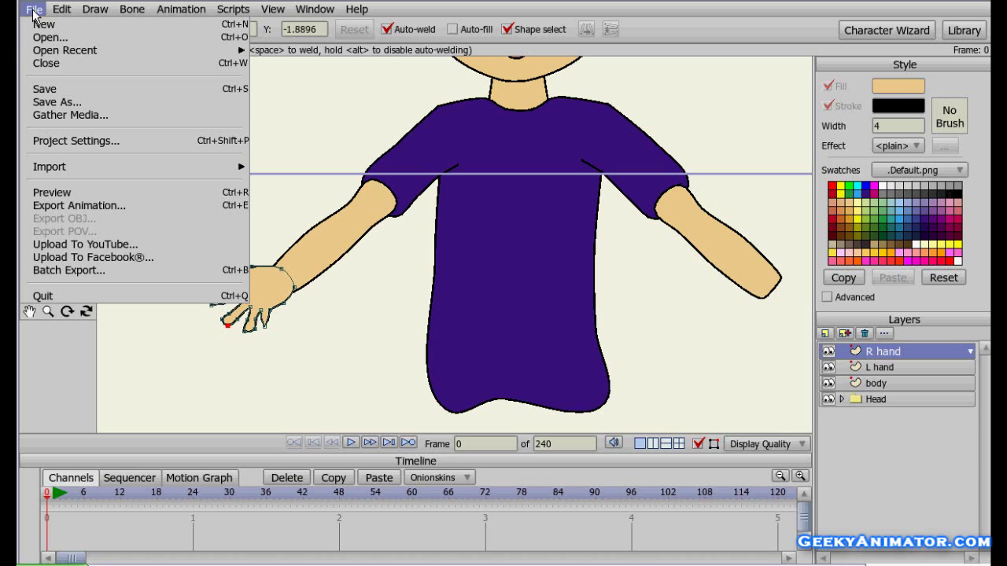
{"action": "left_click", "coordinate": [158, 392]}
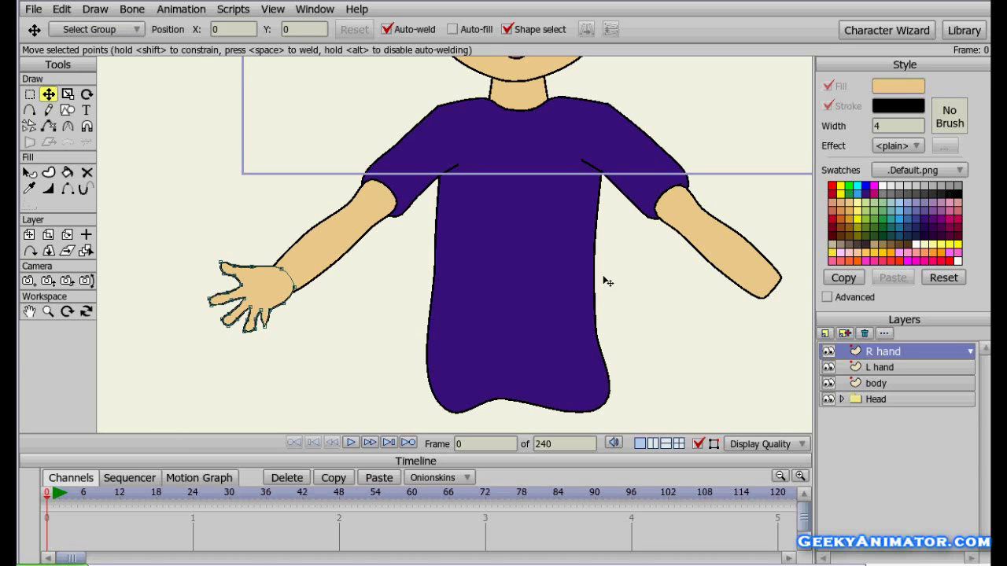
- Flip all points of the R hand shape horizontally and move it to the end of the other forearm
{"action": "double_click", "coordinate": [268, 285]}
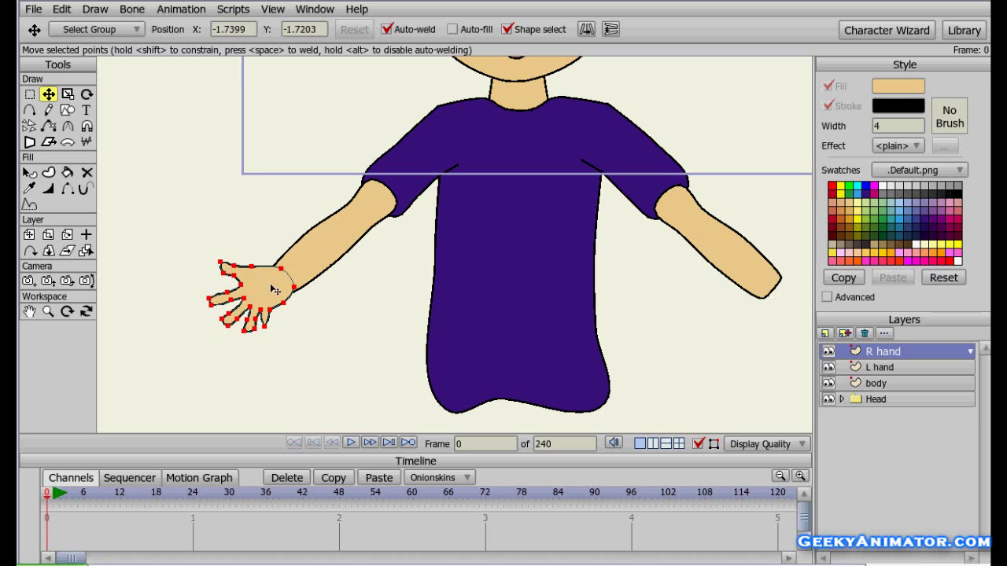
{"action": "left_click", "coordinate": [586, 29]}
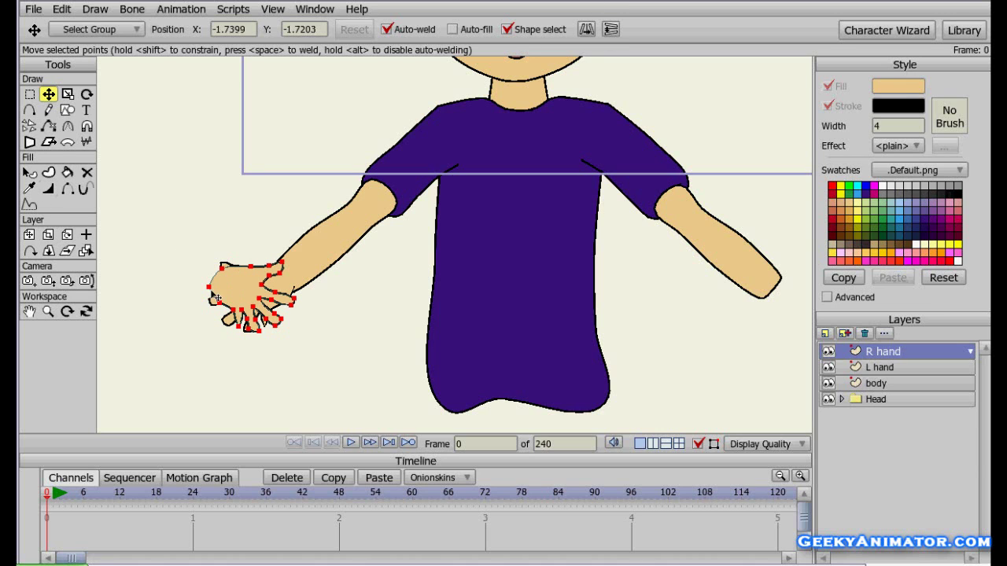
{"action": "left_click_drag", "start_coordinate": [235, 287], "coordinate": [787, 288]}
{"action": "left_click_drag", "start_coordinate": [700, 321], "coordinate": [549, 295]}
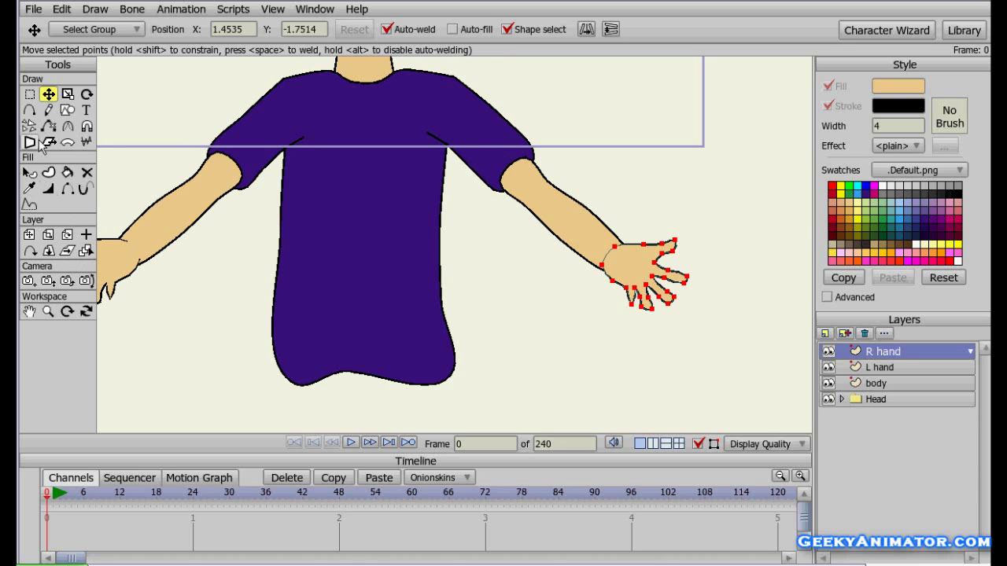
- Rotate the R hand shape slightly clockwise, nudge it to line up with the wrist, and deselect it
{"action": "left_click", "coordinate": [86, 94]}
{"action": "left_click_drag", "start_coordinate": [756, 310], "coordinate": [747, 325]}
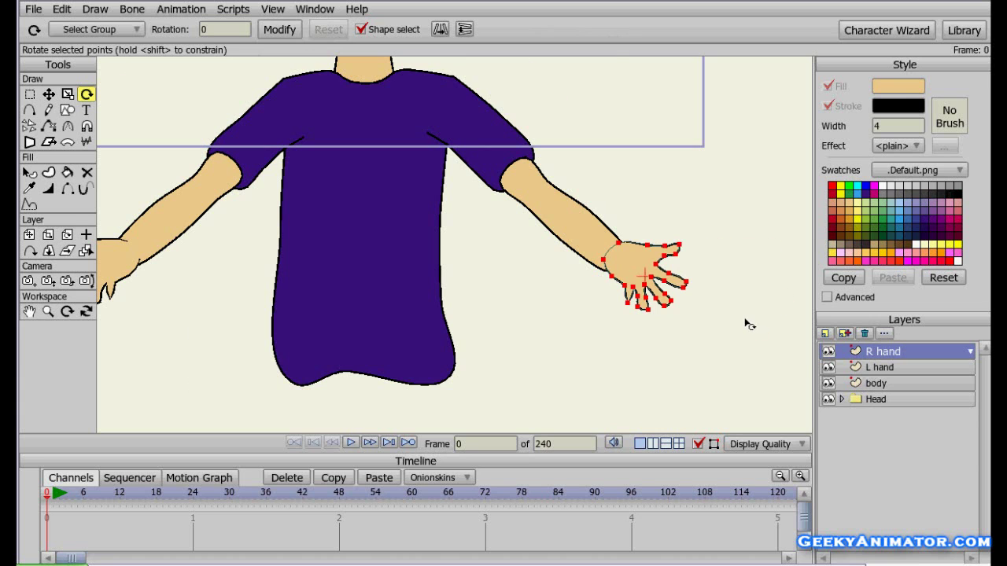
{"action": "scroll", "coordinate": [676, 310], "scroll_direction": "up", "scroll_amount": 3}
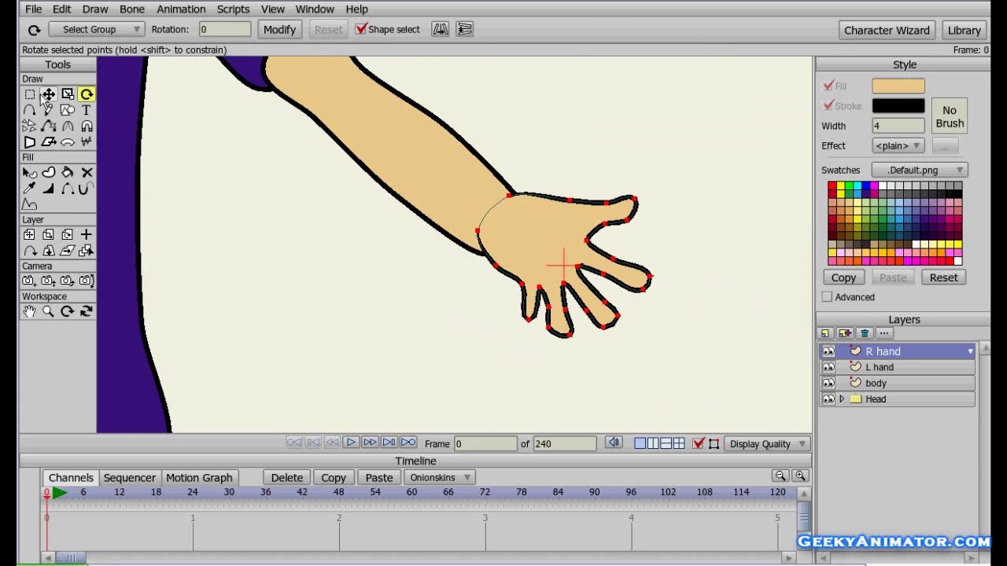
{"action": "left_click", "coordinate": [48, 94]}
{"action": "mouse_move", "coordinate": [551, 239]}
{"action": "left_mouse_down"}
{"action": "mouse_move", "coordinate": [561, 258]}
{"action": "mouse_move", "coordinate": [556, 247]}
{"action": "left_mouse_up"}
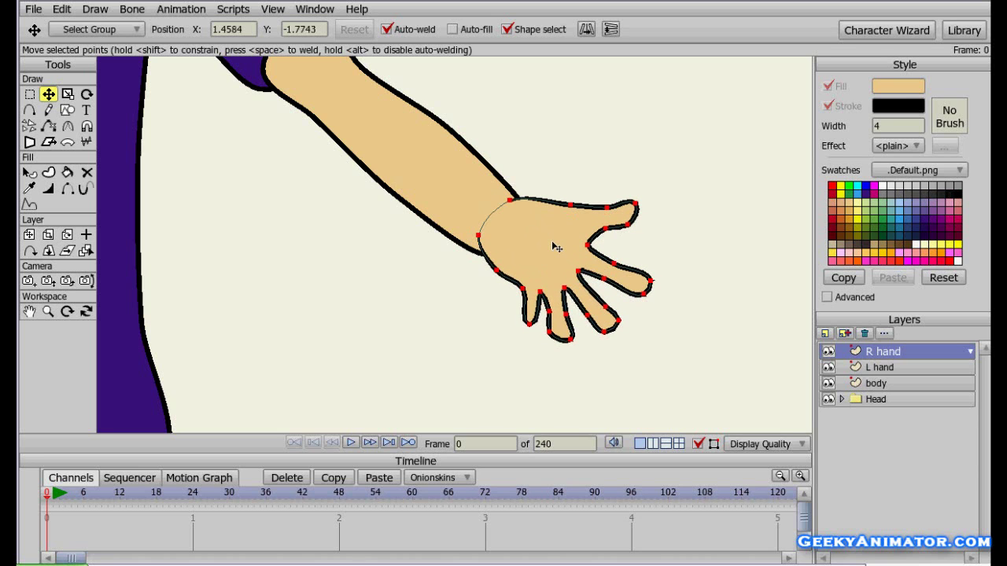
{"action": "key", "text": "ctrl+d"}
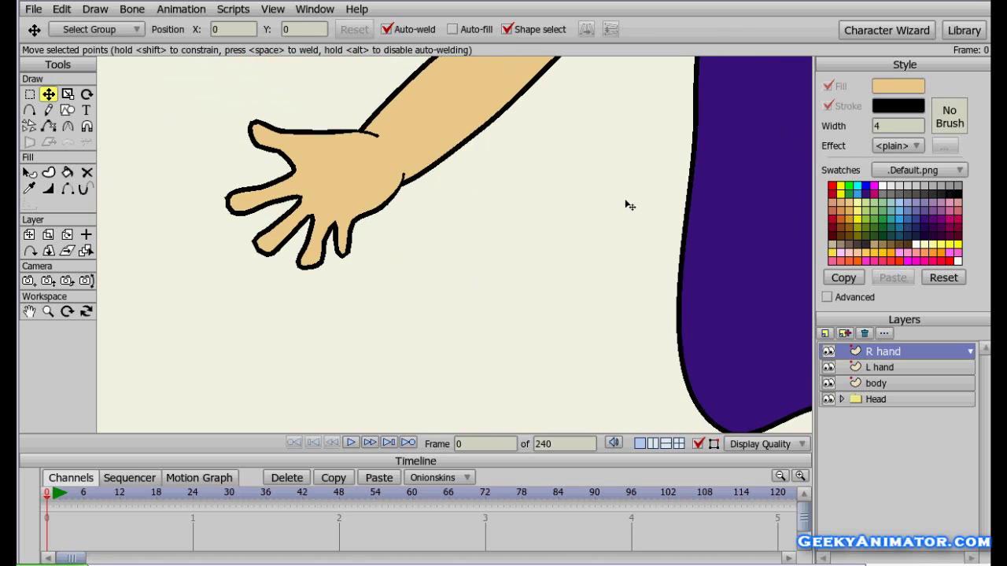
- On the L hand layer, draw two curved crease lines across the palm with the Add Point tool
{"action": "left_click", "coordinate": [889, 369]}
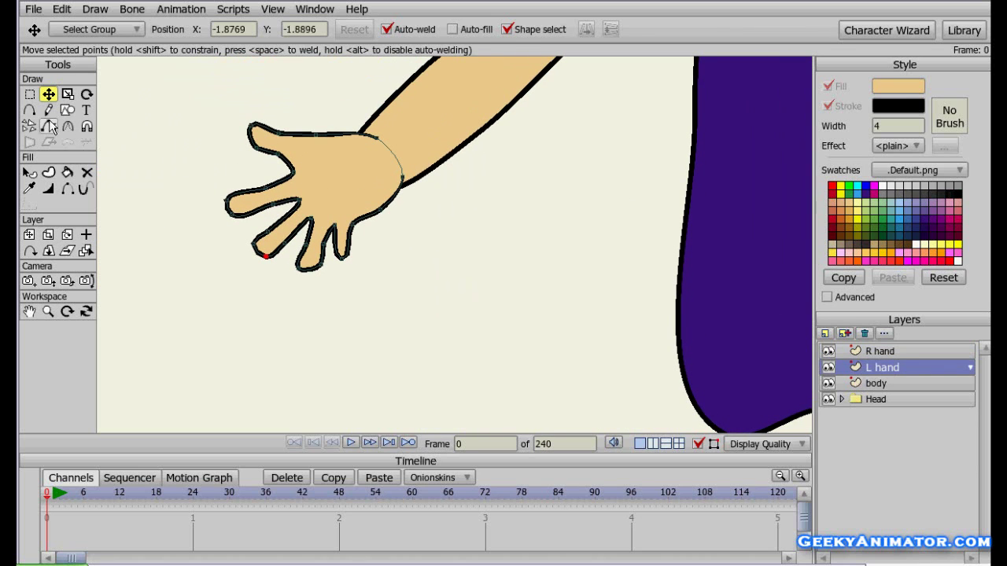
{"action": "left_click", "coordinate": [29, 111]}
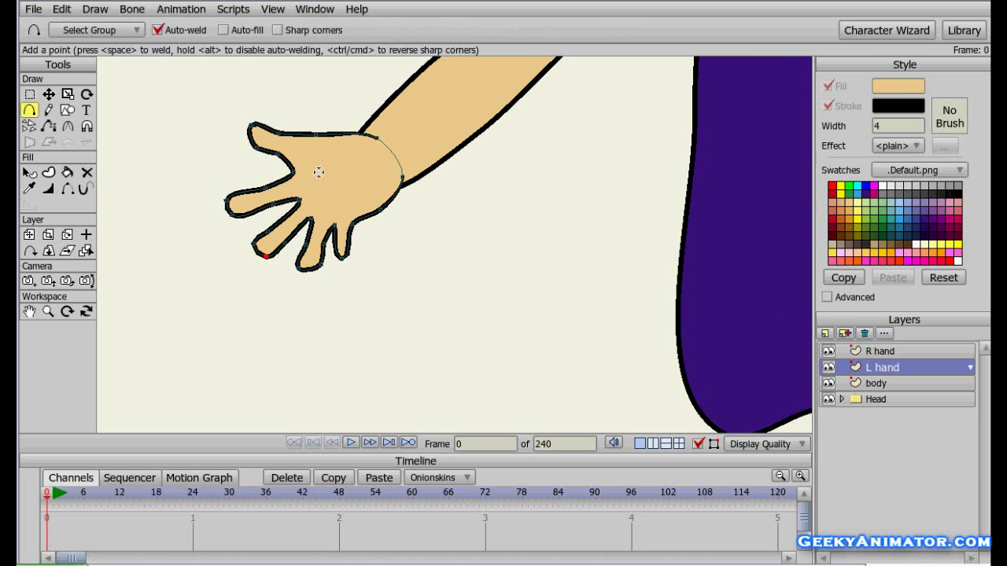
{"action": "left_click_drag", "start_coordinate": [314, 173], "coordinate": [344, 214]}
{"action": "mouse_move", "coordinate": [325, 161]}
{"action": "left_mouse_down"}
{"action": "mouse_move", "coordinate": [351, 170]}
{"action": "mouse_move", "coordinate": [375, 157]}
{"action": "left_mouse_up"}
- Create a separate black stroke-only shape, width 4, from each of the two L hand palm crease lines
{"action": "left_click", "coordinate": [48, 173]}
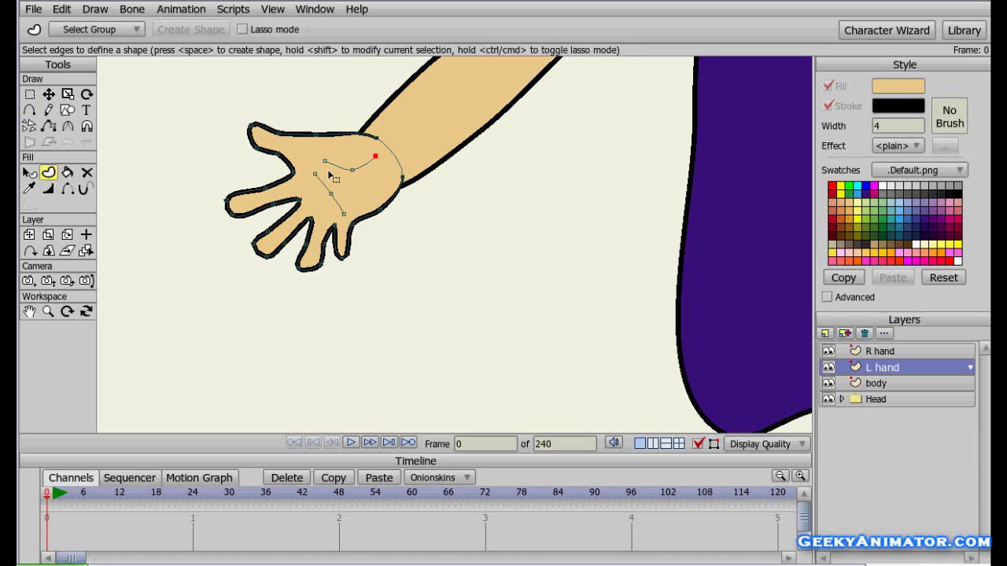
{"action": "left_click", "coordinate": [321, 184]}
{"action": "key", "text": "space"}
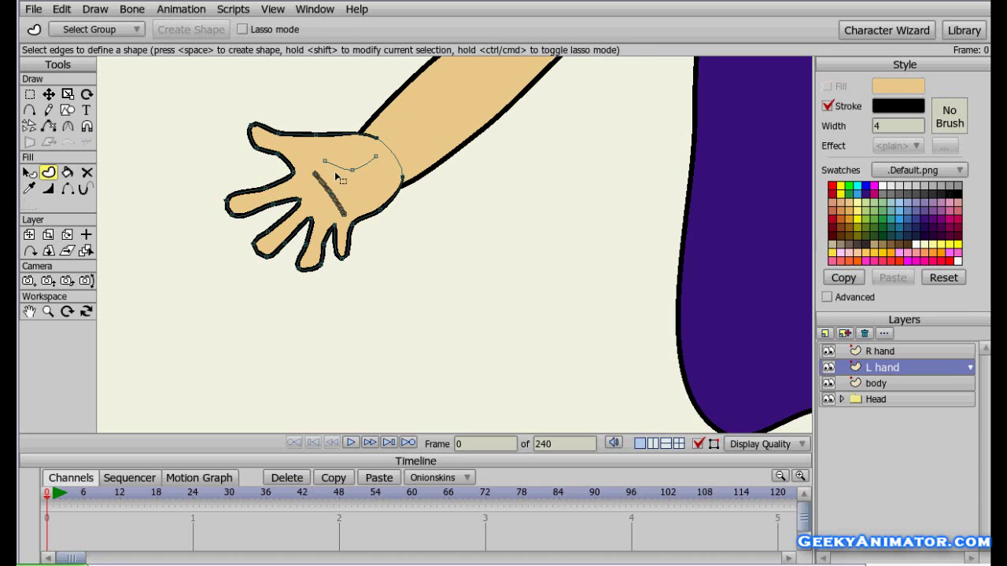
{"action": "left_click", "coordinate": [338, 164]}
{"action": "left_click", "coordinate": [351, 172]}
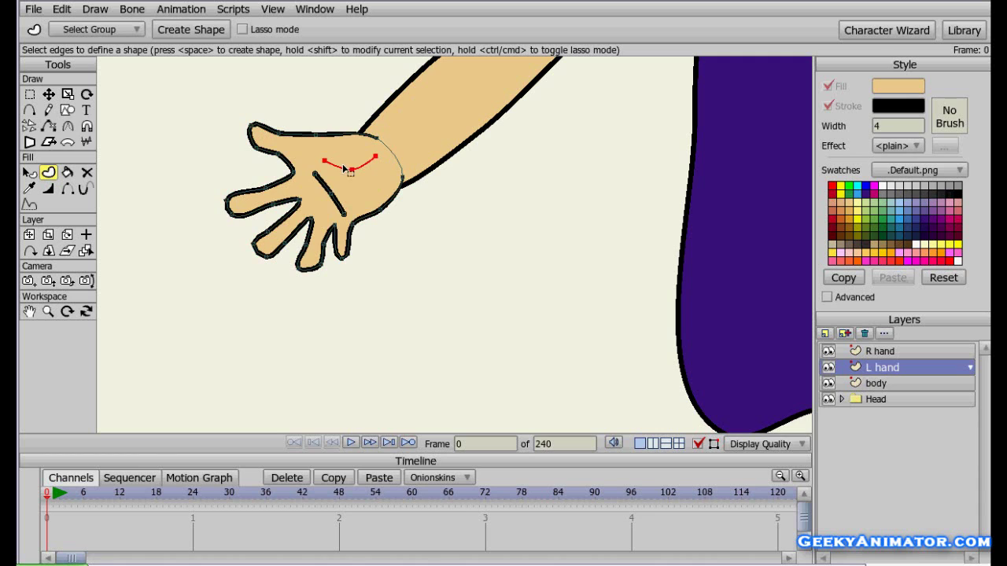
{"action": "key", "text": "space"}
- Taper the L hand's palm creases by thinning the line width at their end points
{"action": "left_click", "coordinate": [53, 188]}
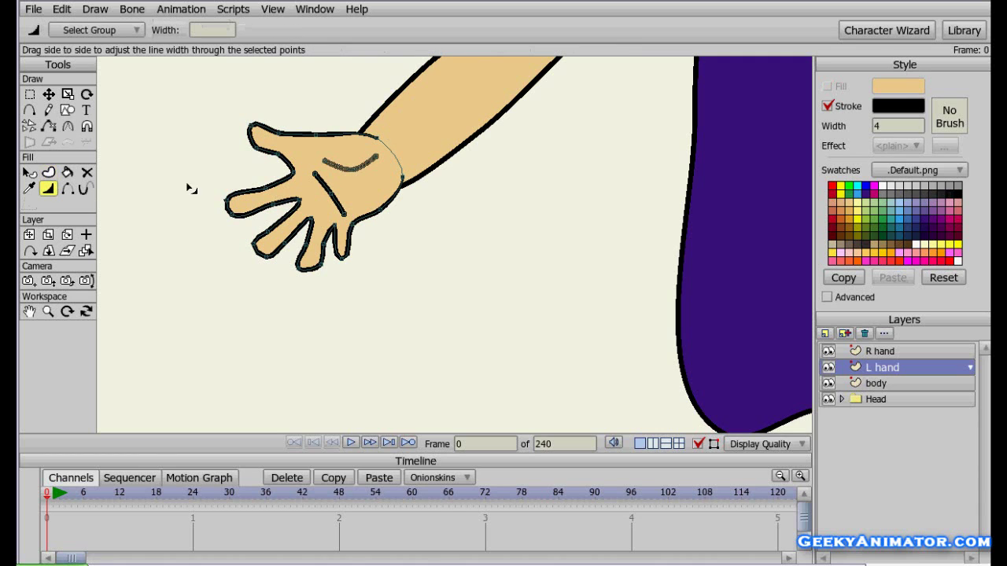
{"action": "left_click", "coordinate": [216, 175]}
{"action": "left_click_drag", "start_coordinate": [313, 173], "coordinate": [344, 209]}
{"action": "left_click_drag", "start_coordinate": [383, 168], "coordinate": [285, 165]}
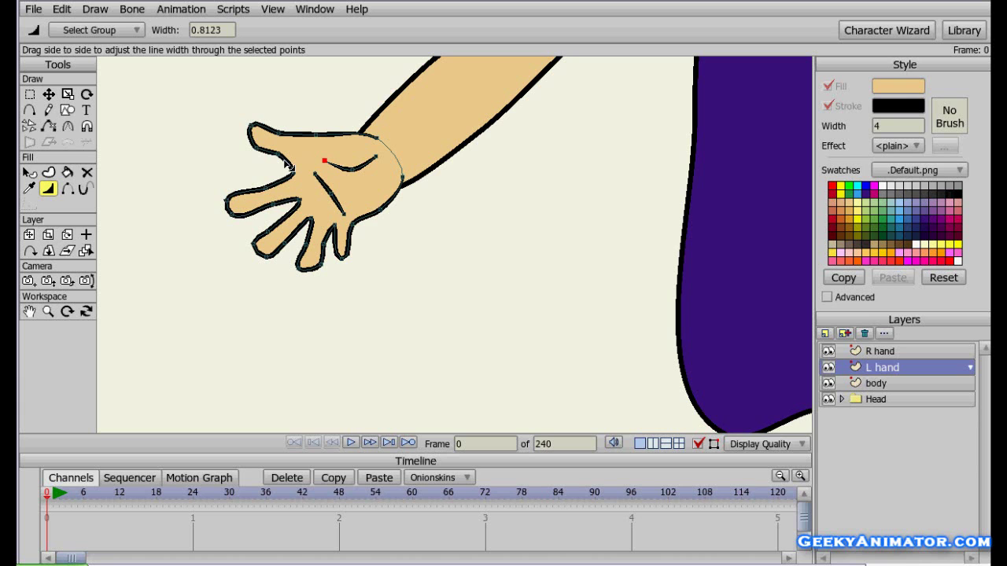
{"action": "left_click_drag", "start_coordinate": [336, 189], "coordinate": [331, 195]}
- On the R hand layer, draw two curved crease lines across the palm with the Add Point tool
{"action": "scroll", "coordinate": [422, 196], "scroll_direction": "down", "scroll_amount": 3}
{"action": "left_click_drag", "start_coordinate": [422, 196], "coordinate": [76, 146]}
{"action": "left_click", "coordinate": [29, 110]}
{"action": "scroll", "coordinate": [445, 228], "scroll_direction": "up", "scroll_amount": 5}
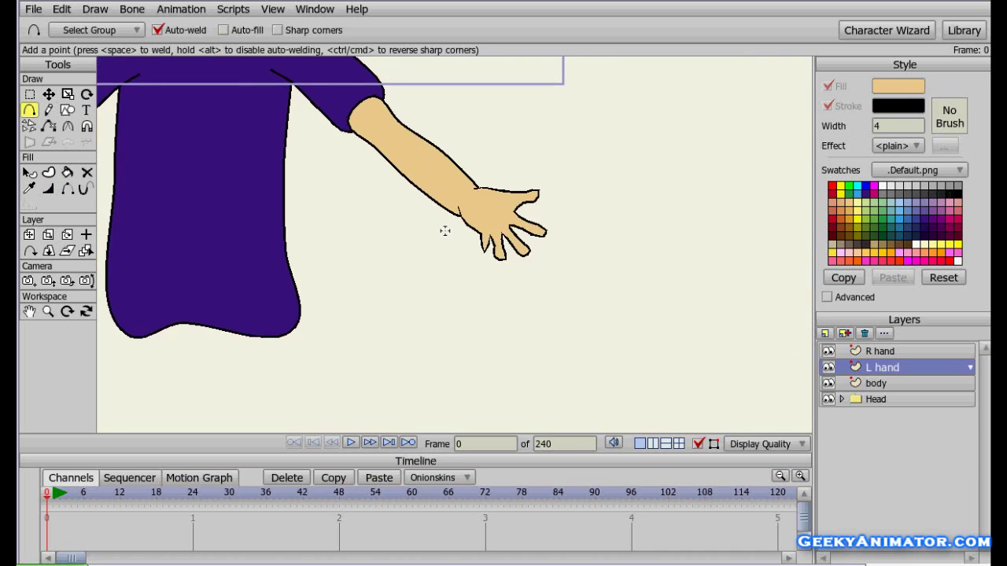
{"action": "left_click", "coordinate": [879, 351]}
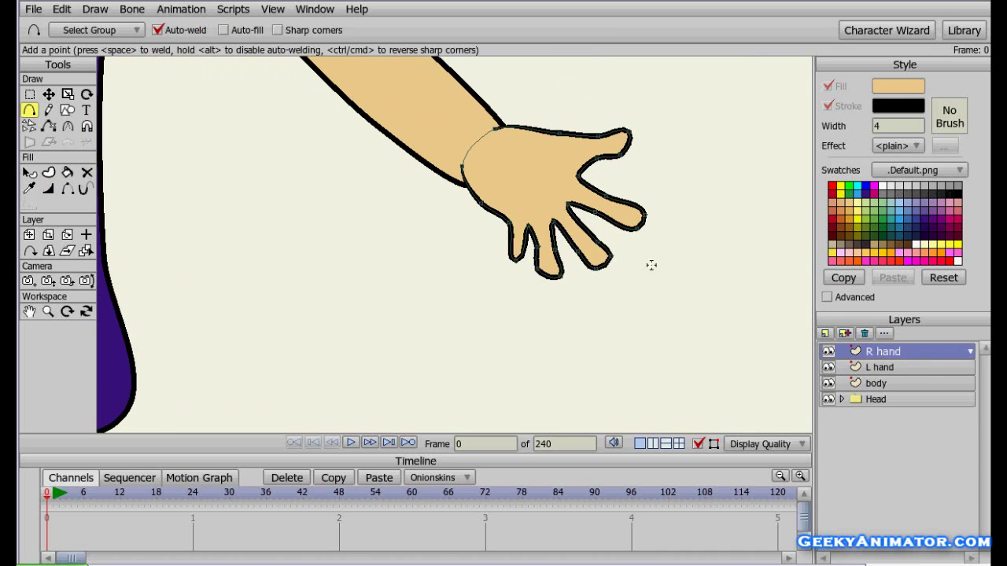
{"action": "scroll", "coordinate": [648, 265], "scroll_direction": "up", "scroll_amount": 4}
{"action": "mouse_move", "coordinate": [508, 270]}
{"action": "left_mouse_down"}
{"action": "mouse_move", "coordinate": [524, 249]}
{"action": "mouse_move", "coordinate": [537, 251]}
{"action": "mouse_move", "coordinate": [547, 219]}
{"action": "mouse_move", "coordinate": [459, 215]}
{"action": "left_mouse_up"}
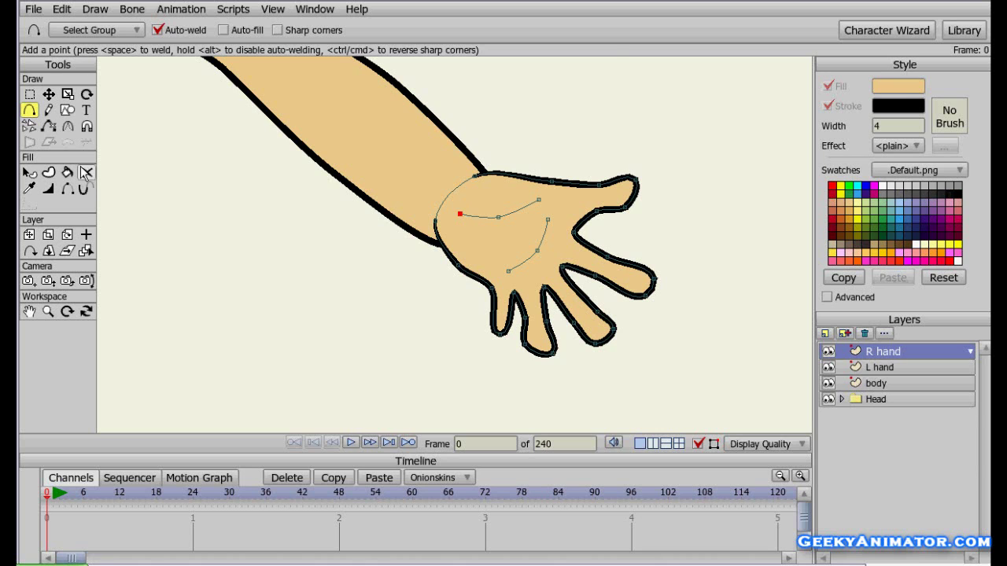
- Create a separate black stroke shape from each of the two R hand palm crease lines
{"action": "left_click", "coordinate": [48, 173]}
{"action": "left_click", "coordinate": [514, 213]}
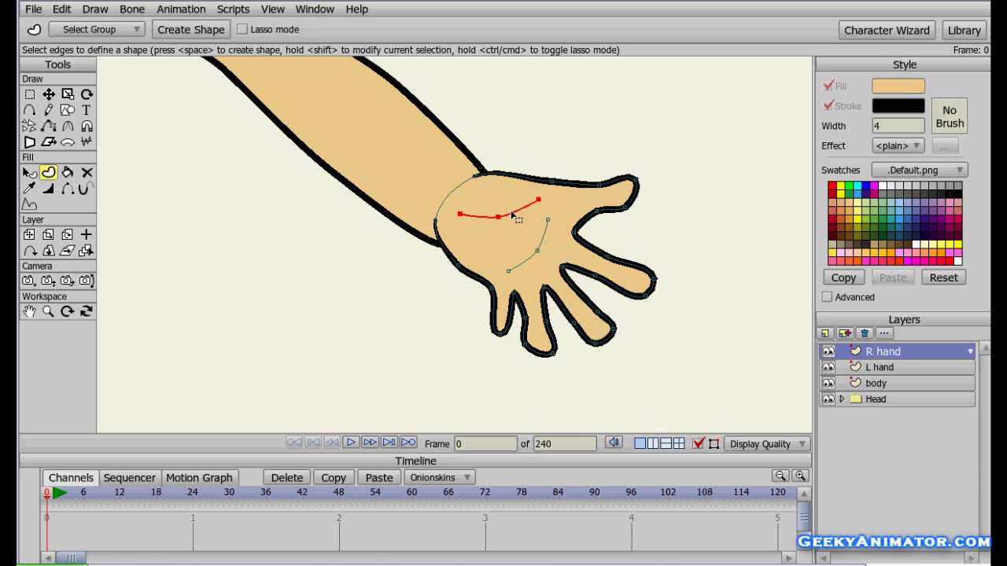
{"action": "key", "text": "space"}
{"action": "left_click", "coordinate": [544, 234]}
{"action": "key", "text": "space"}
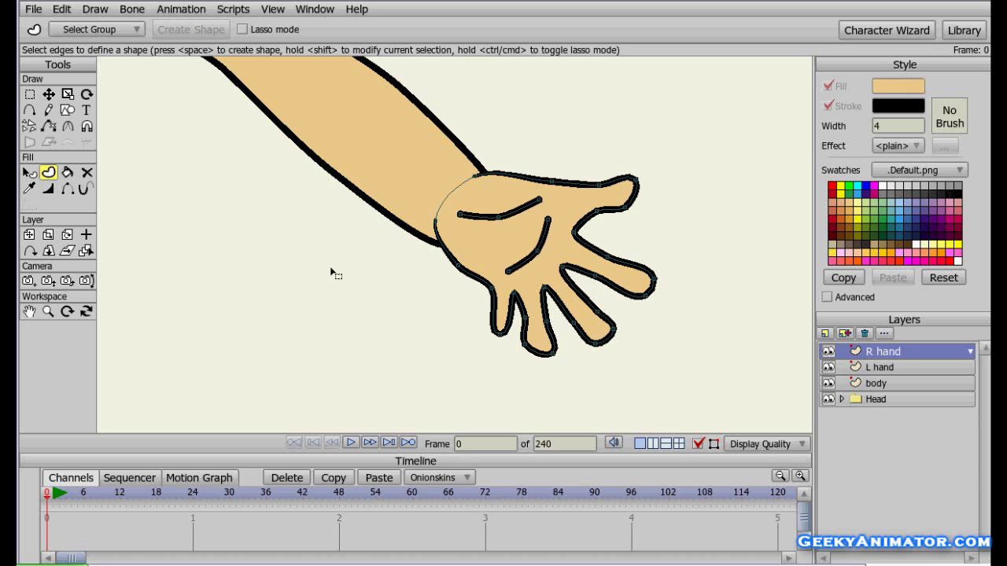
- Taper the R hand's palm creases by adjusting the line width at their end points
{"action": "left_click", "coordinate": [48, 189]}
{"action": "left_click_drag", "start_coordinate": [472, 218], "coordinate": [460, 214]}
{"action": "left_click_drag", "start_coordinate": [538, 201], "coordinate": [549, 228]}
{"action": "left_click_drag", "start_coordinate": [509, 270], "coordinate": [529, 265]}
{"action": "scroll", "coordinate": [432, 285], "scroll_direction": "up", "scroll_amount": 2}
{"action": "scroll", "coordinate": [431, 283], "scroll_direction": "down", "scroll_amount": 2}
{"action": "left_click_drag", "start_coordinate": [561, 213], "coordinate": [569, 213]}
- Move the Head group layer above the R hand layer to the top of the layer stack
{"action": "scroll", "coordinate": [451, 252], "scroll_direction": "down", "scroll_amount": 3}
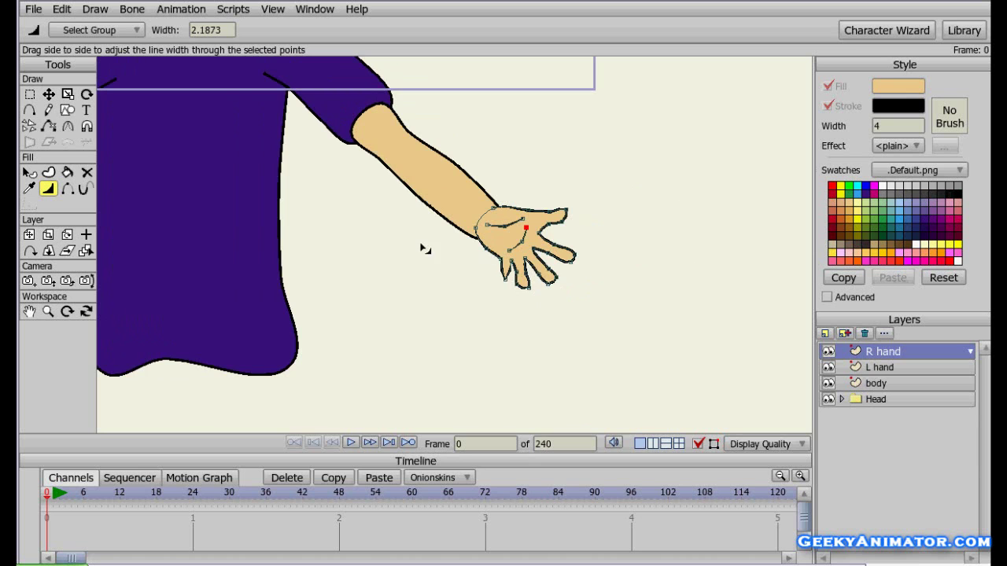
{"action": "scroll", "coordinate": [599, 279], "scroll_direction": "up", "scroll_amount": 2}
{"action": "scroll", "coordinate": [599, 279], "scroll_direction": "down", "scroll_amount": 3}
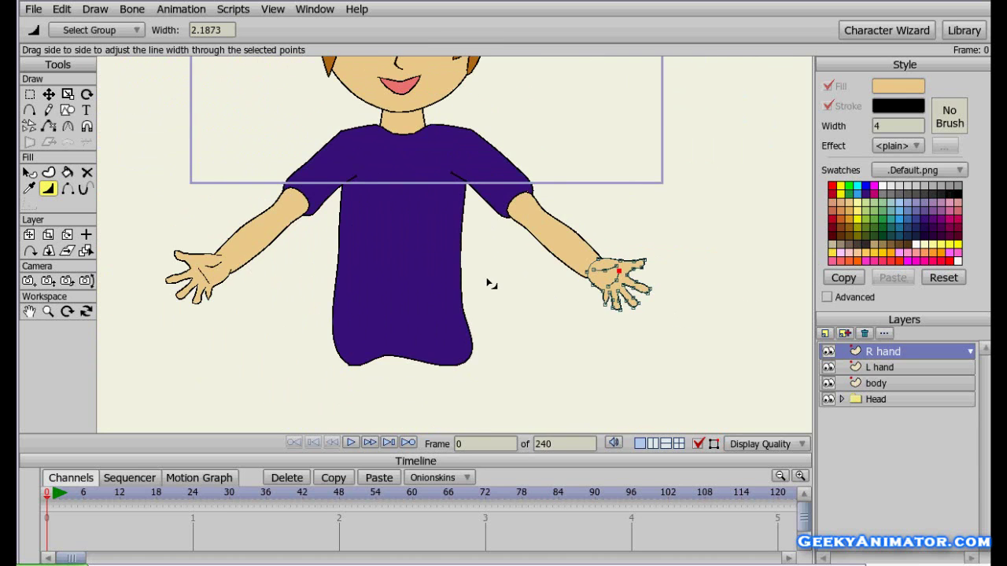
{"action": "scroll", "coordinate": [550, 279], "scroll_direction": "up", "scroll_amount": 2}
{"action": "scroll", "coordinate": [567, 307], "scroll_direction": "down", "scroll_amount": 3}
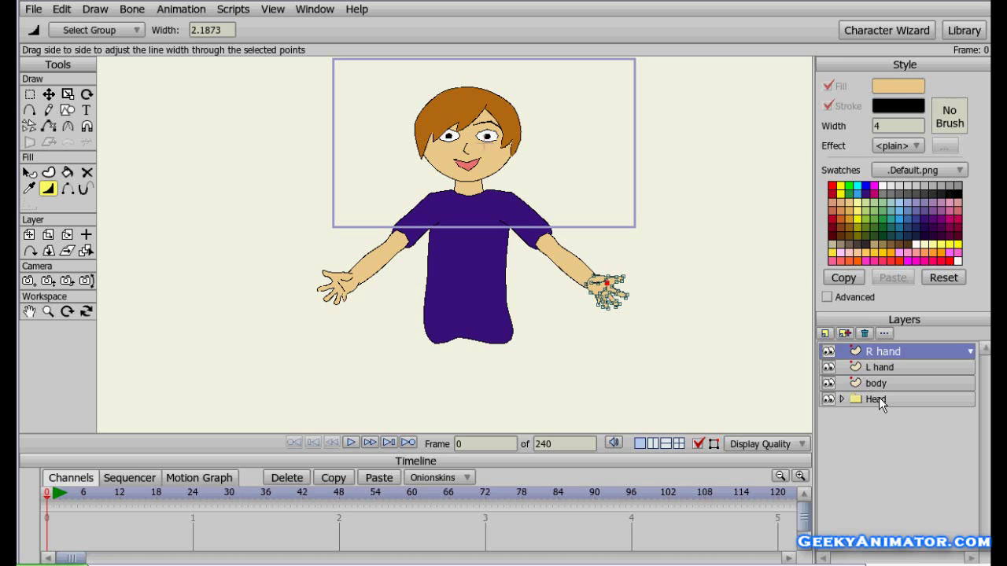
{"action": "left_click_drag", "start_coordinate": [878, 397], "coordinate": [871, 346]}
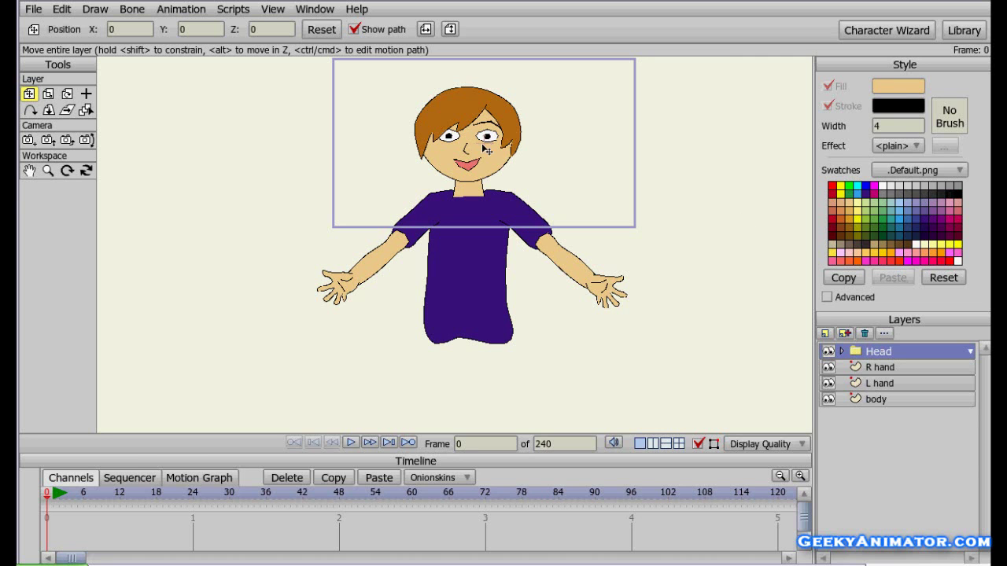
- Take the neck layer out of the Head group and place it below the body layer
{"action": "scroll", "coordinate": [526, 193], "scroll_direction": "up", "scroll_amount": 4}
{"action": "left_click_drag", "start_coordinate": [523, 194], "coordinate": [490, 291]}
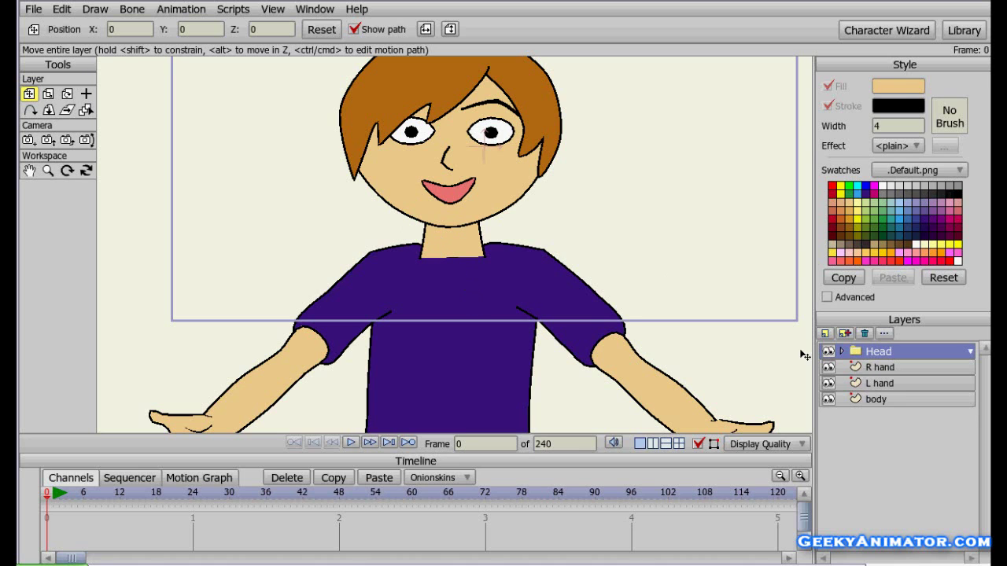
{"action": "left_click", "coordinate": [842, 351]}
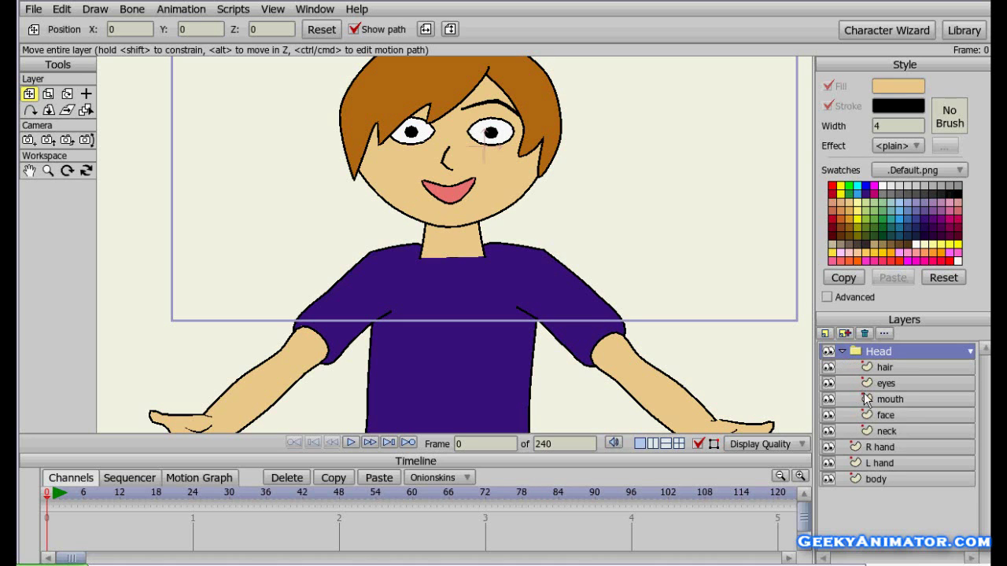
{"action": "left_click_drag", "start_coordinate": [876, 427], "coordinate": [876, 445]}
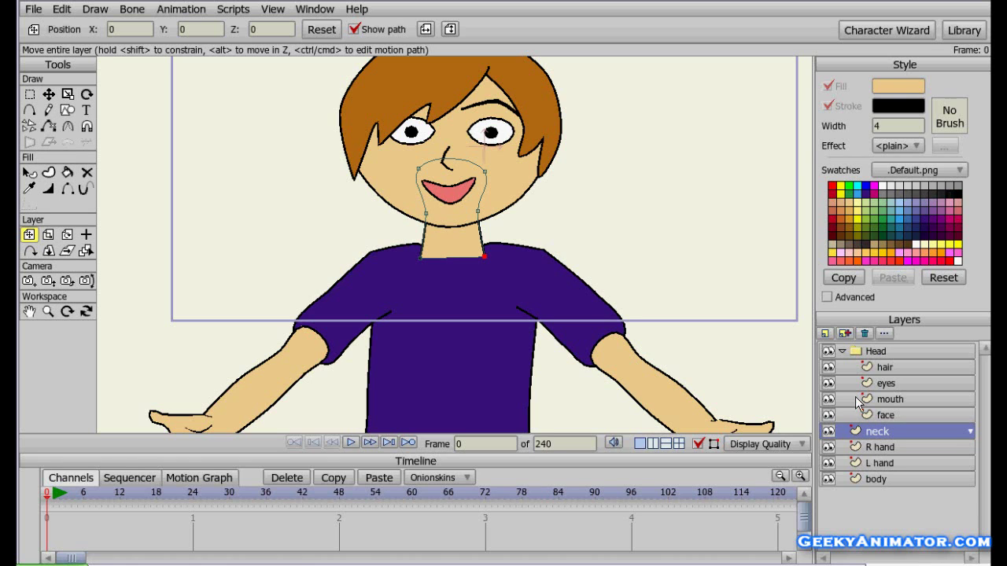
{"action": "left_click", "coordinate": [842, 351]}
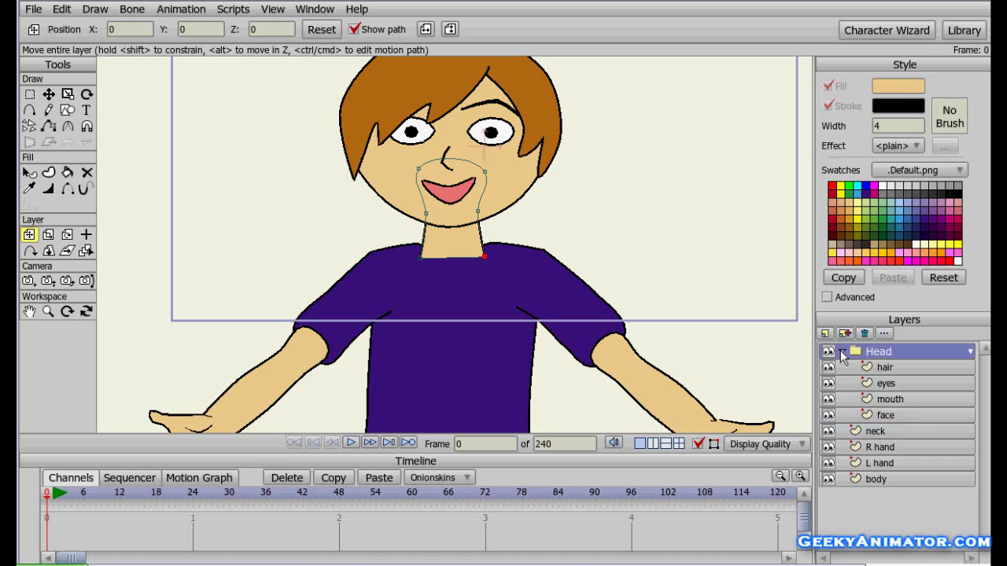
{"action": "left_click_drag", "start_coordinate": [876, 371], "coordinate": [879, 418]}
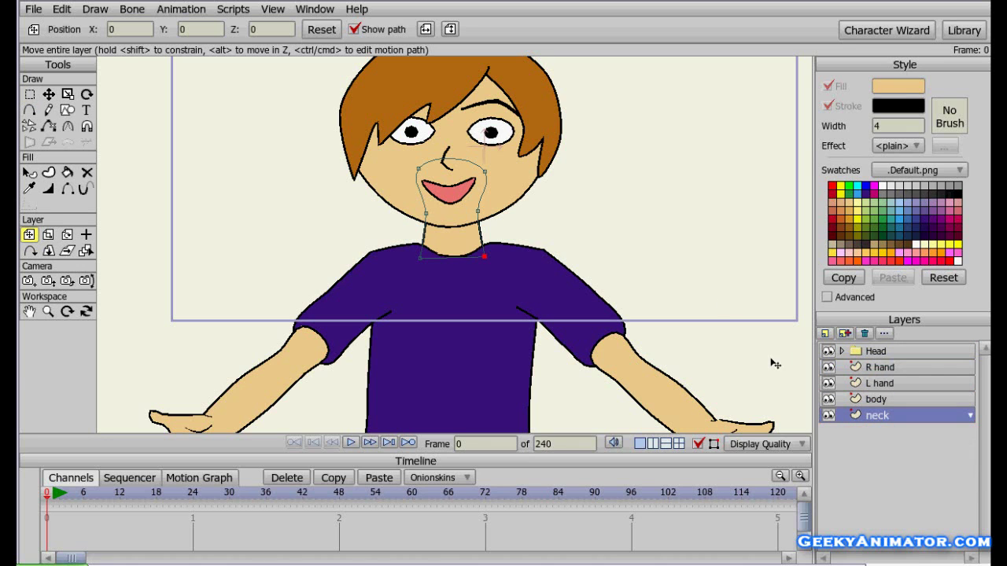